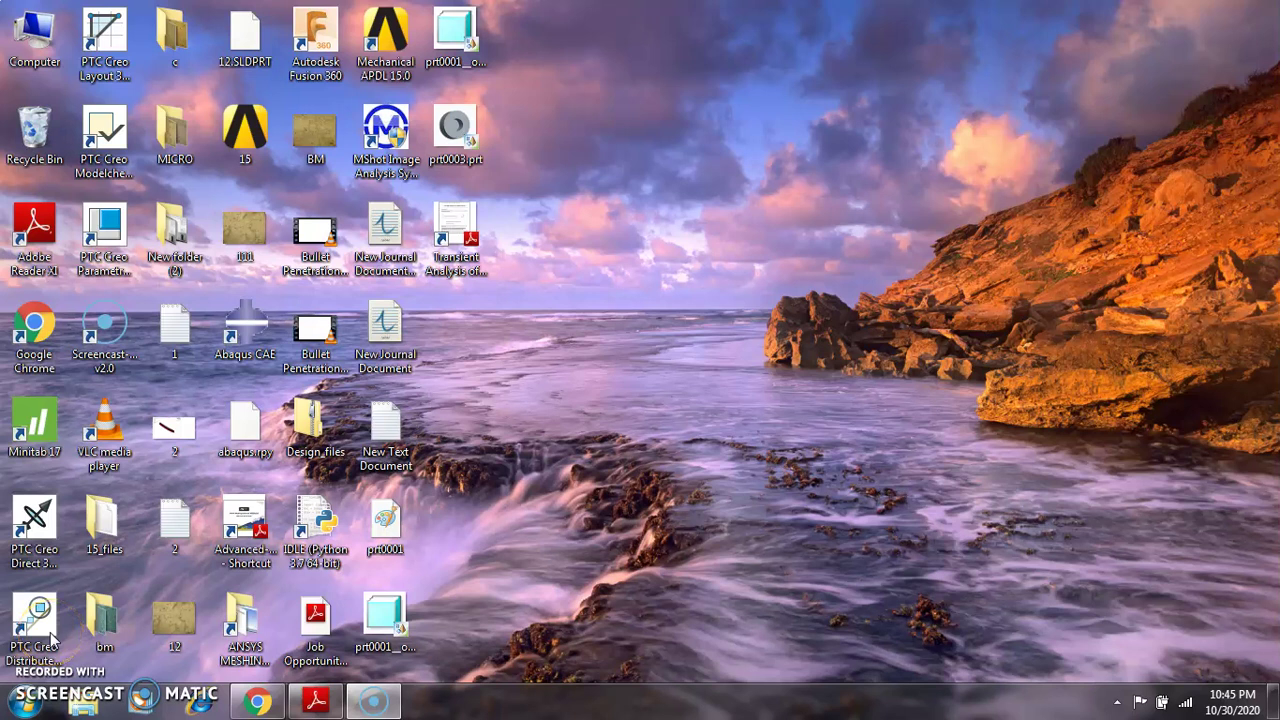
Switch to the lab manual PDF in Adobe Reader and examine the truss exercise's procedure, loaded and dimensioned diagram, and keypoint coordinate table
left_click(318, 705)
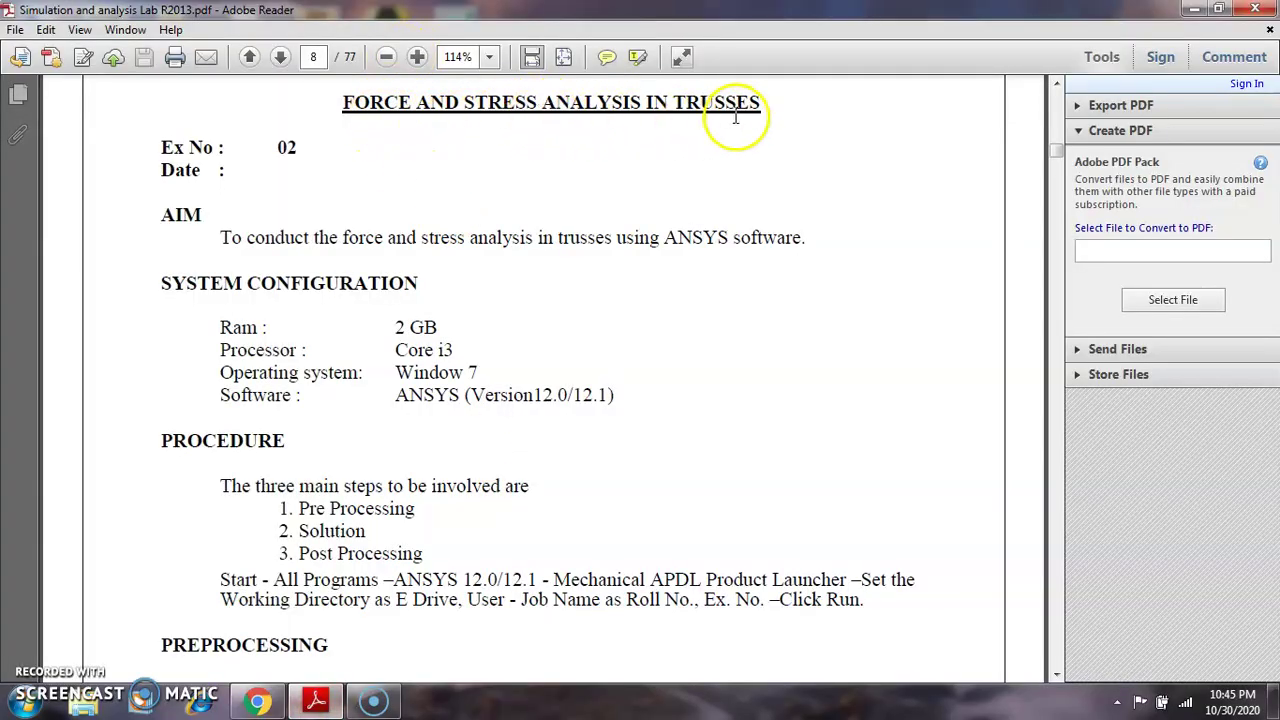
scroll(531, 303, "down", 3)
scroll(528, 290, "down", 13)
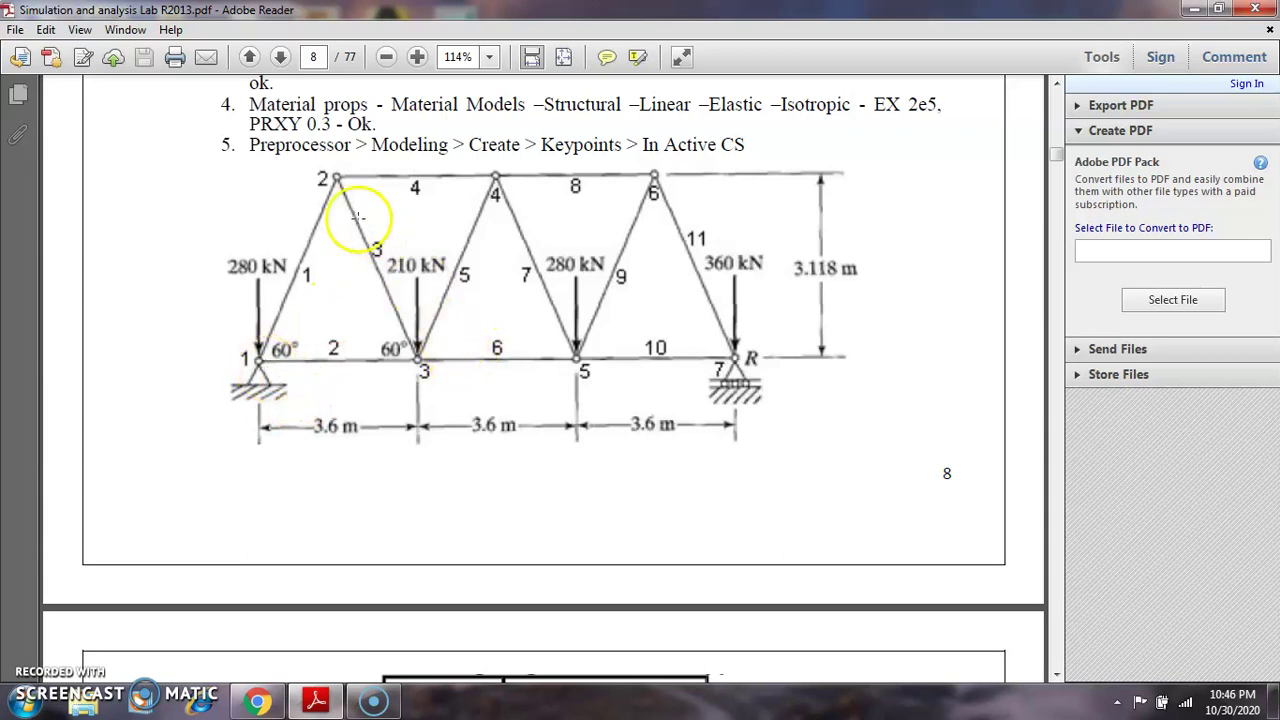
scroll(578, 370, "down", 10)
scroll(575, 370, "up", 2)
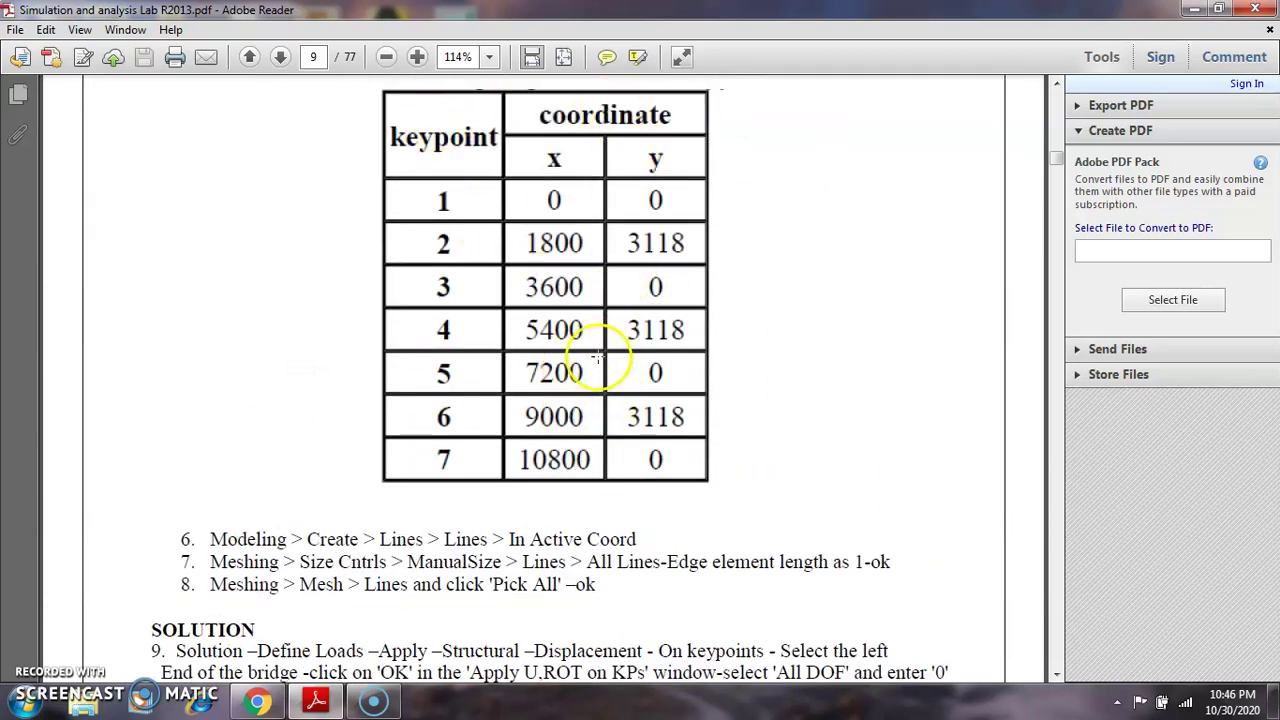
scroll(553, 211, "up", 10)
scroll(553, 211, "up", 2)
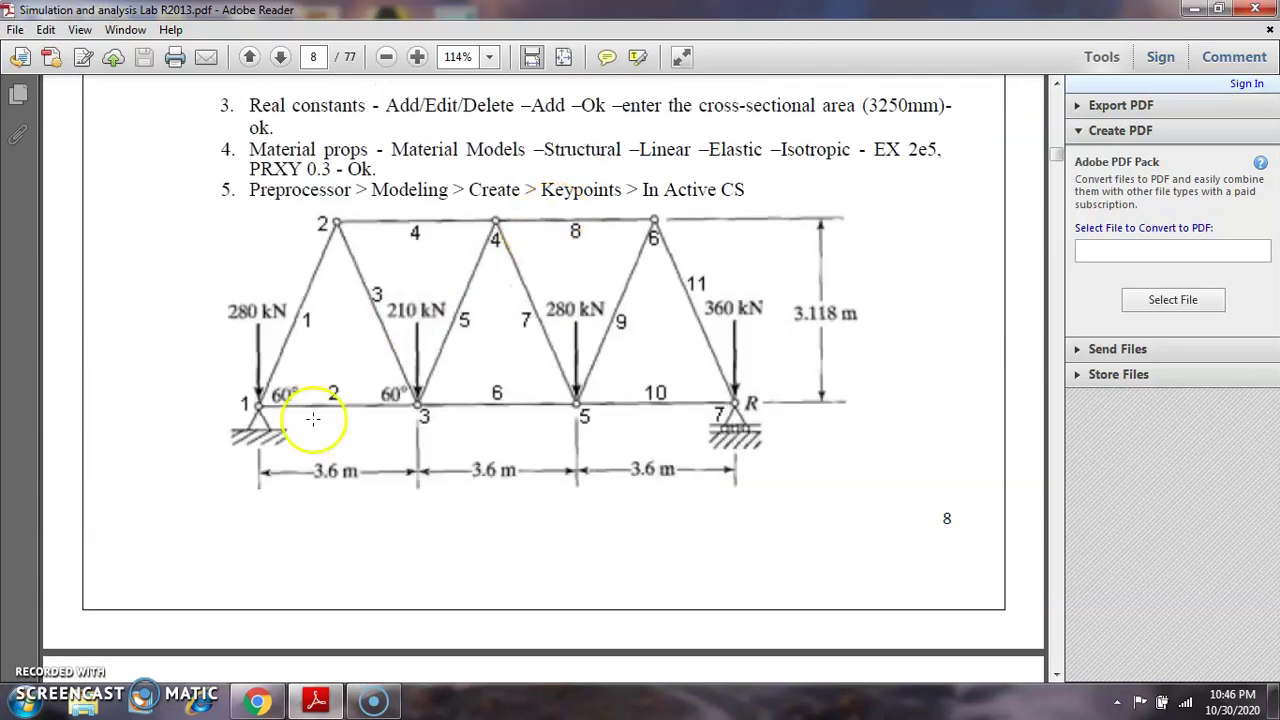
scroll(506, 374, "down", 4)
scroll(497, 363, "up", 1)
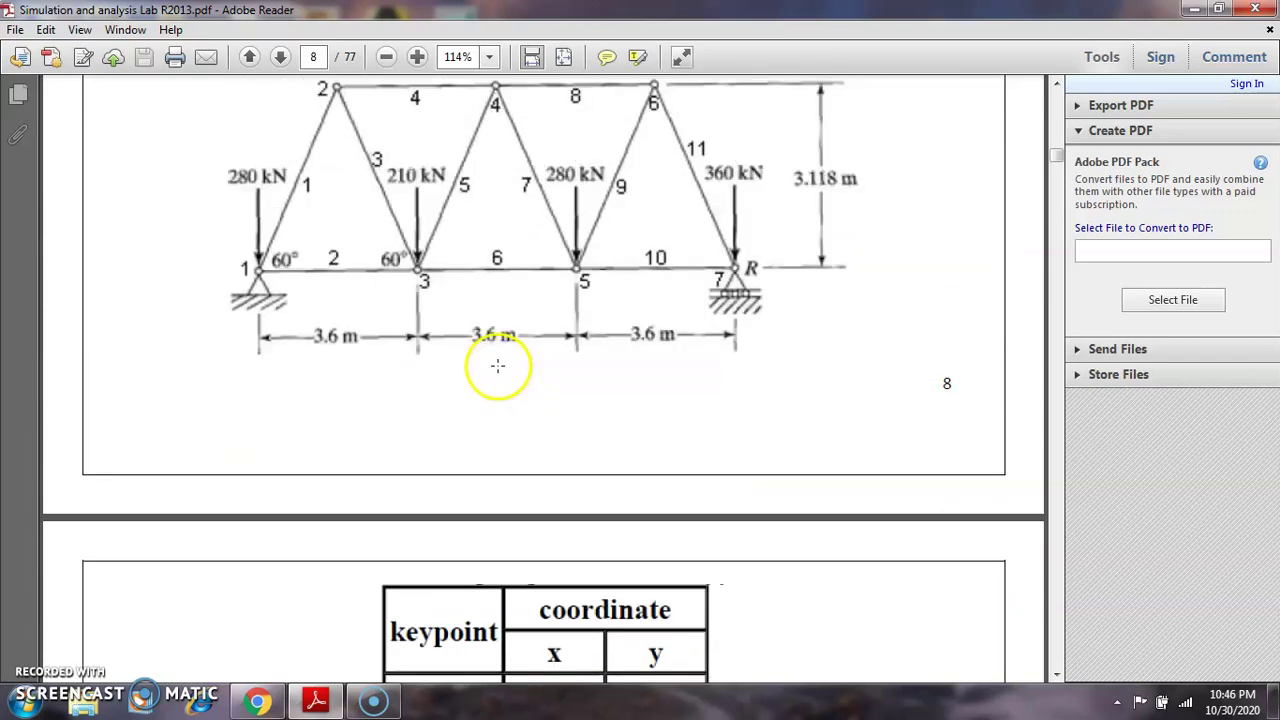
scroll(417, 317, "down", 8)
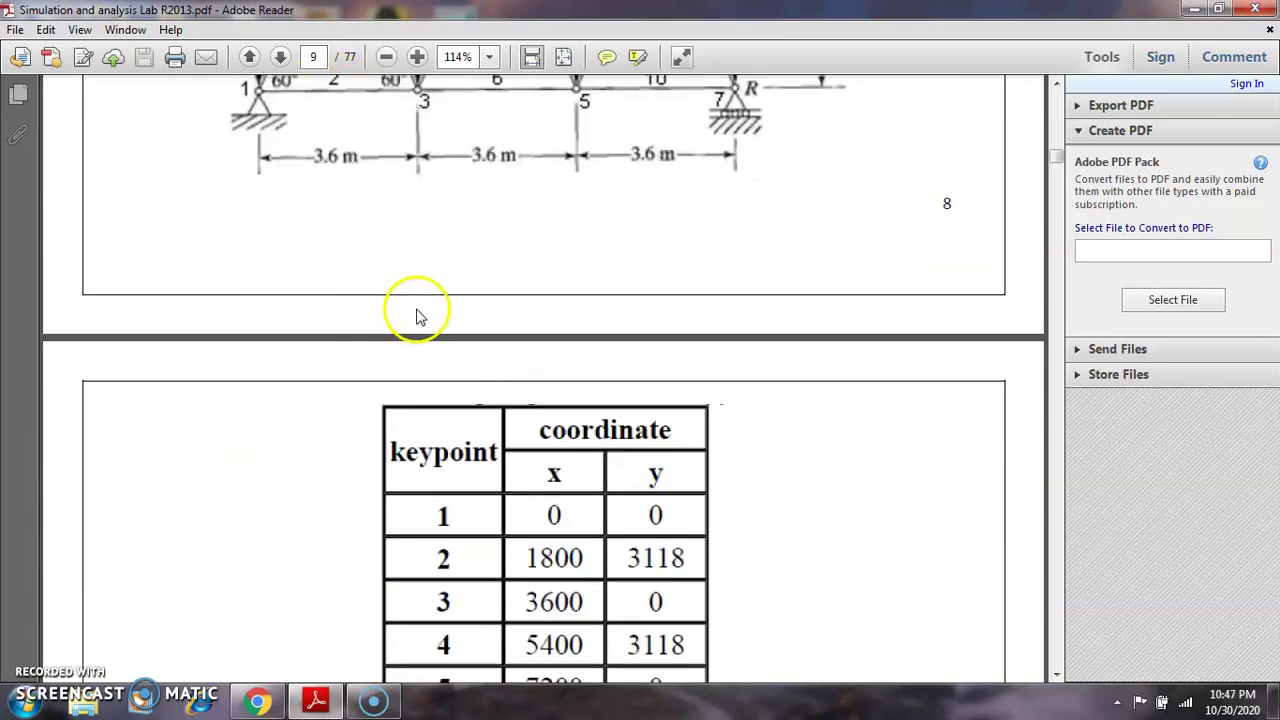
scroll(553, 388, "up", 1)
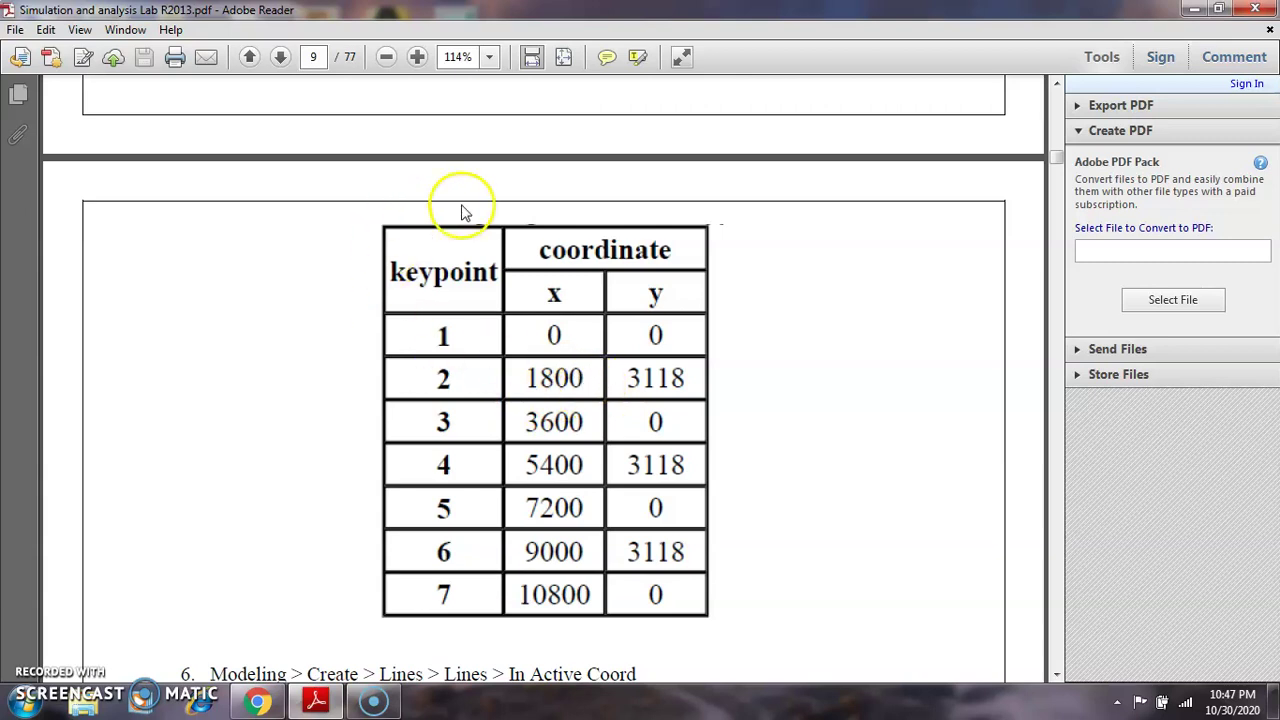
scroll(395, 357, "up", 3)
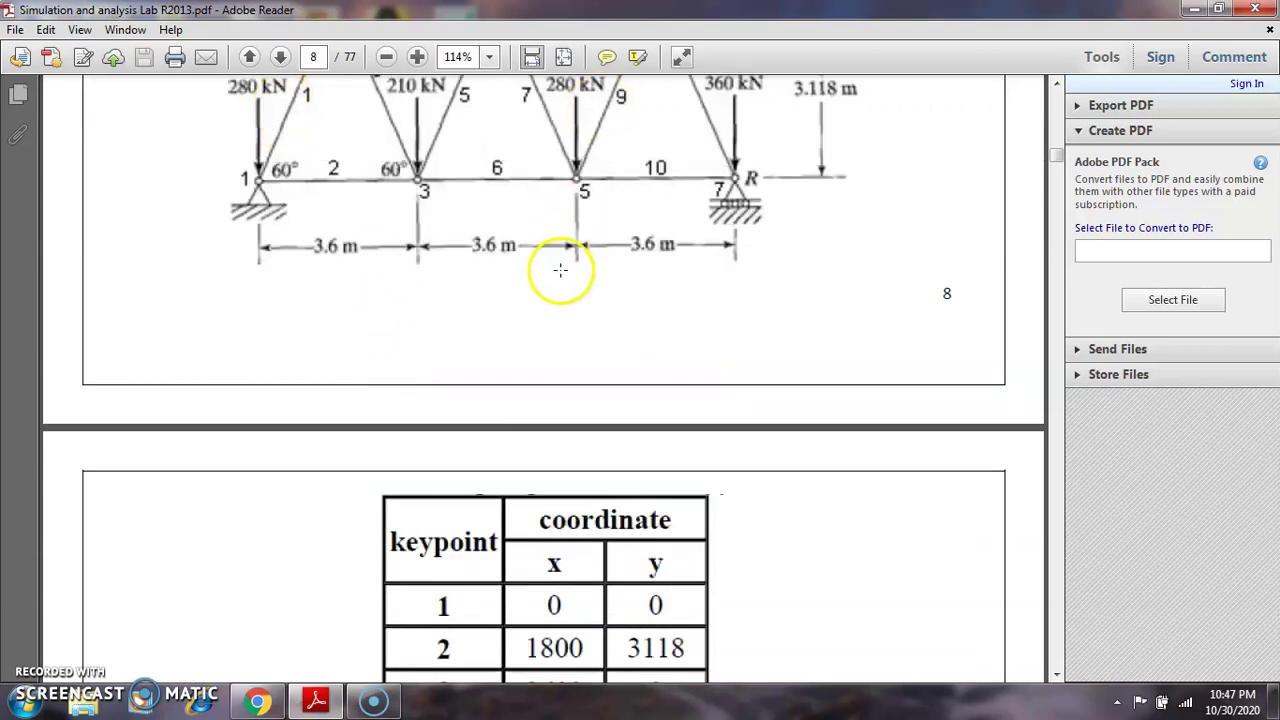
scroll(557, 270, "down", 3)
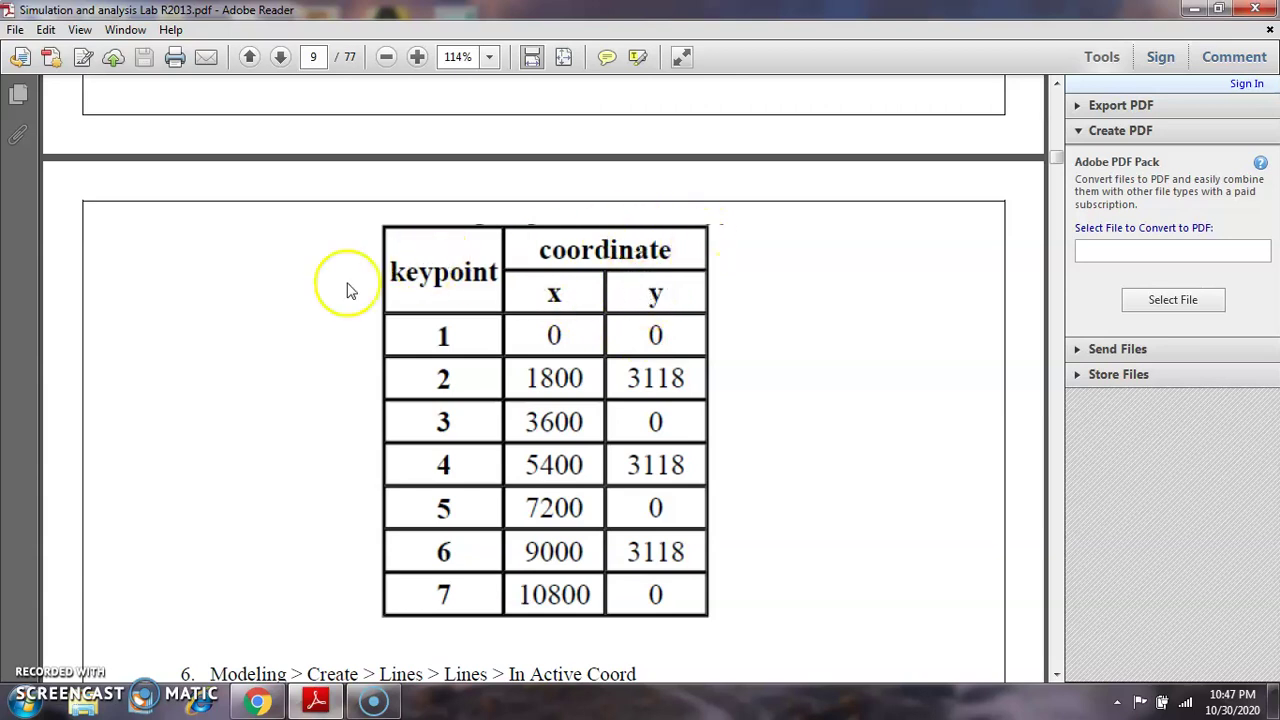
scroll(345, 285, "up", 5)
scroll(737, 234, "down", 5)
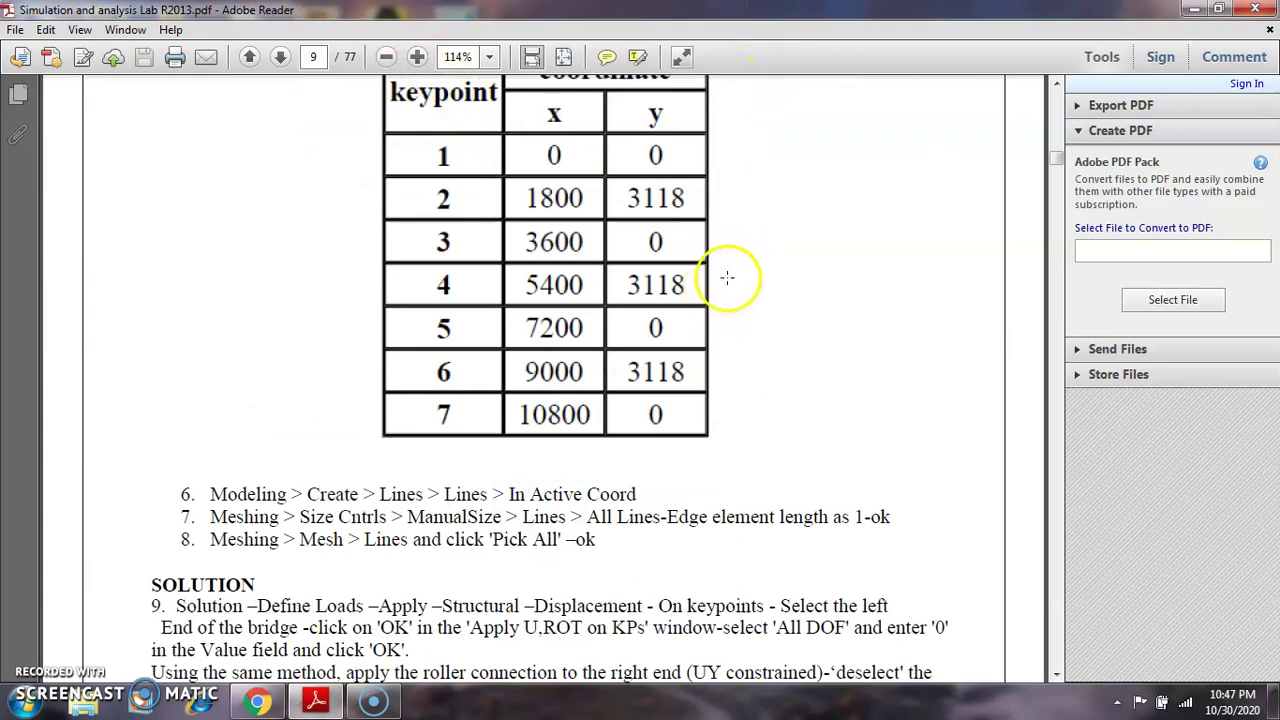
scroll(729, 264, "up", 2)
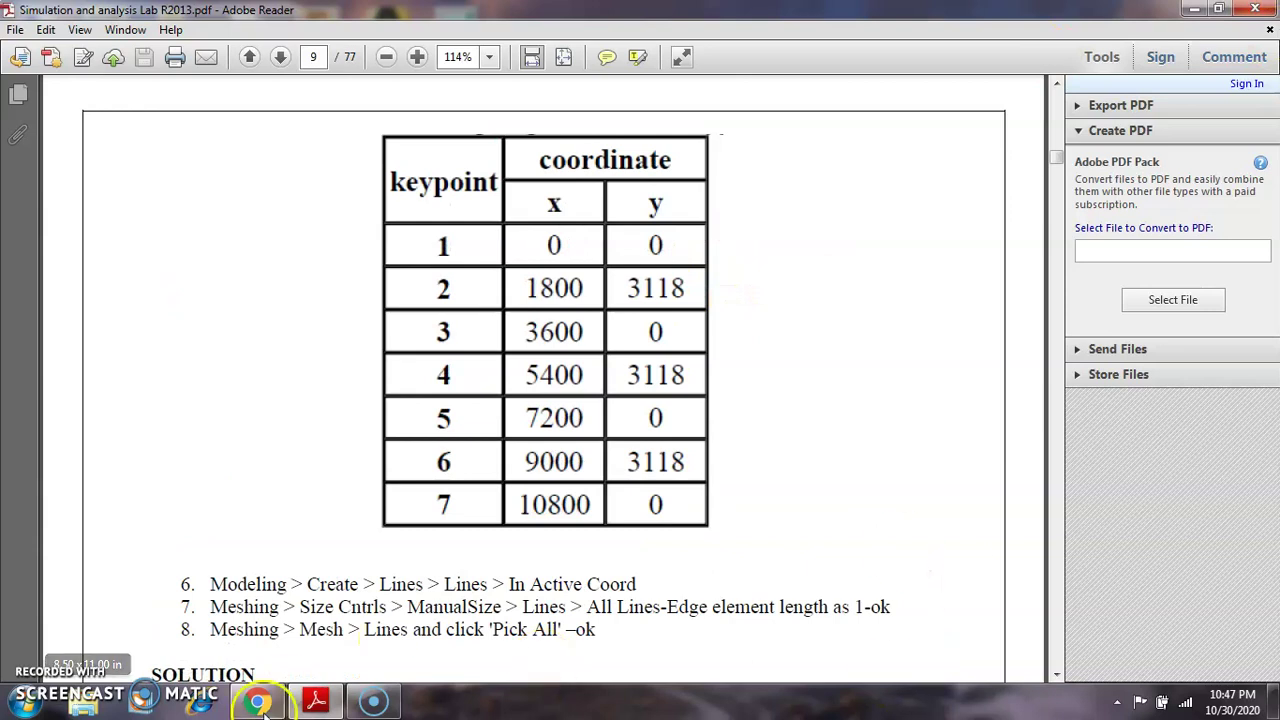
Launch ANSYS Mechanical APDL and maximize its window
left_click(22, 702)
left_click(108, 438)
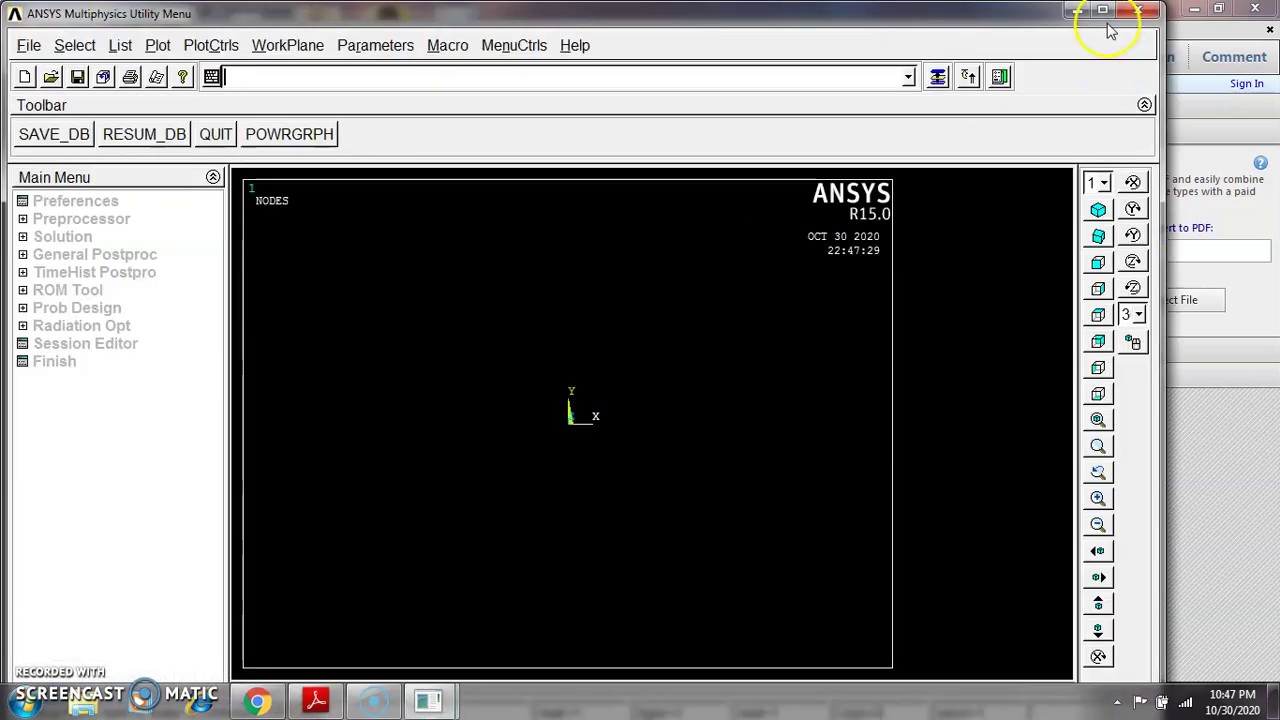
left_click(1102, 11)
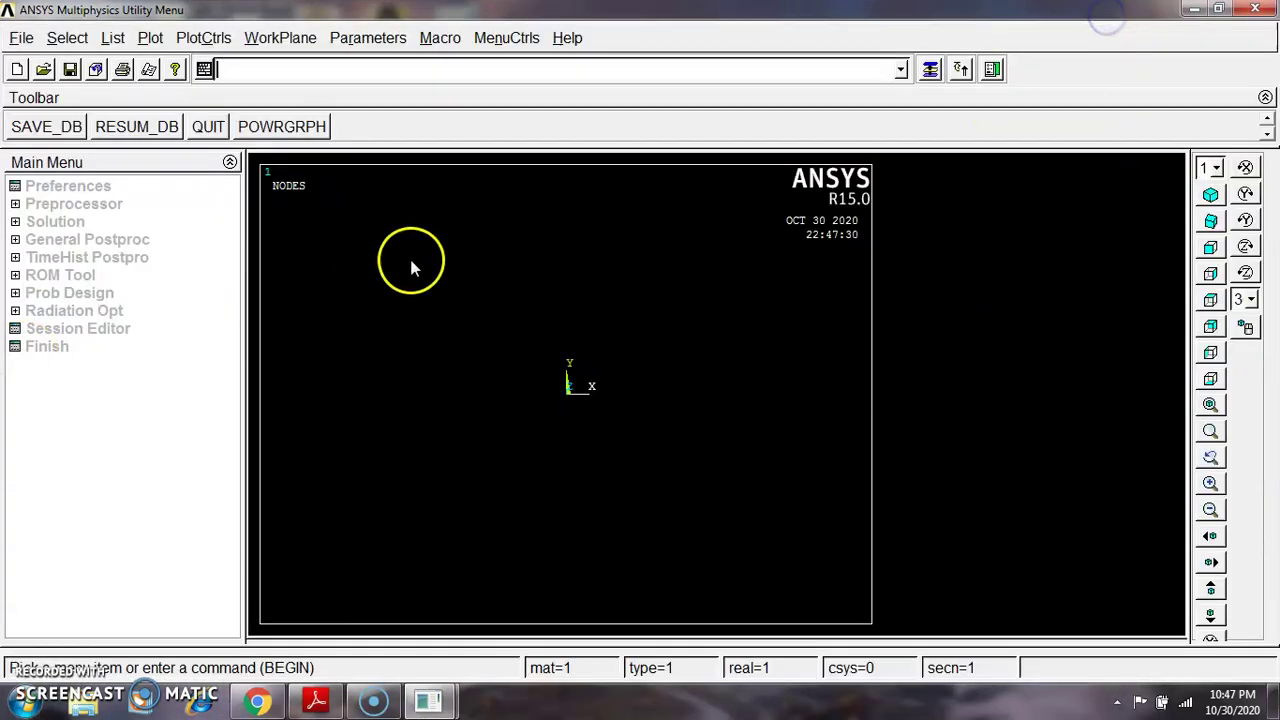
Set the GUI filtering preferences to the Structural discipline with the h-Method
left_click(100, 188)
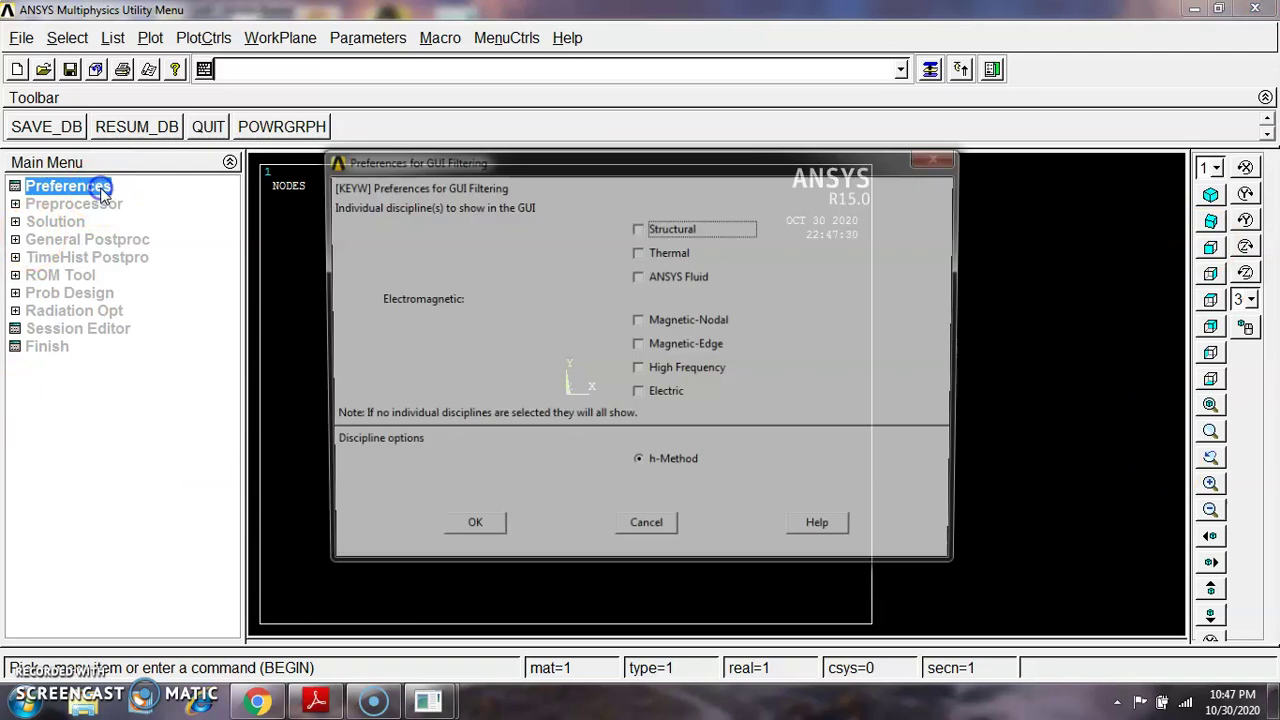
left_click(678, 228)
left_click(468, 529)
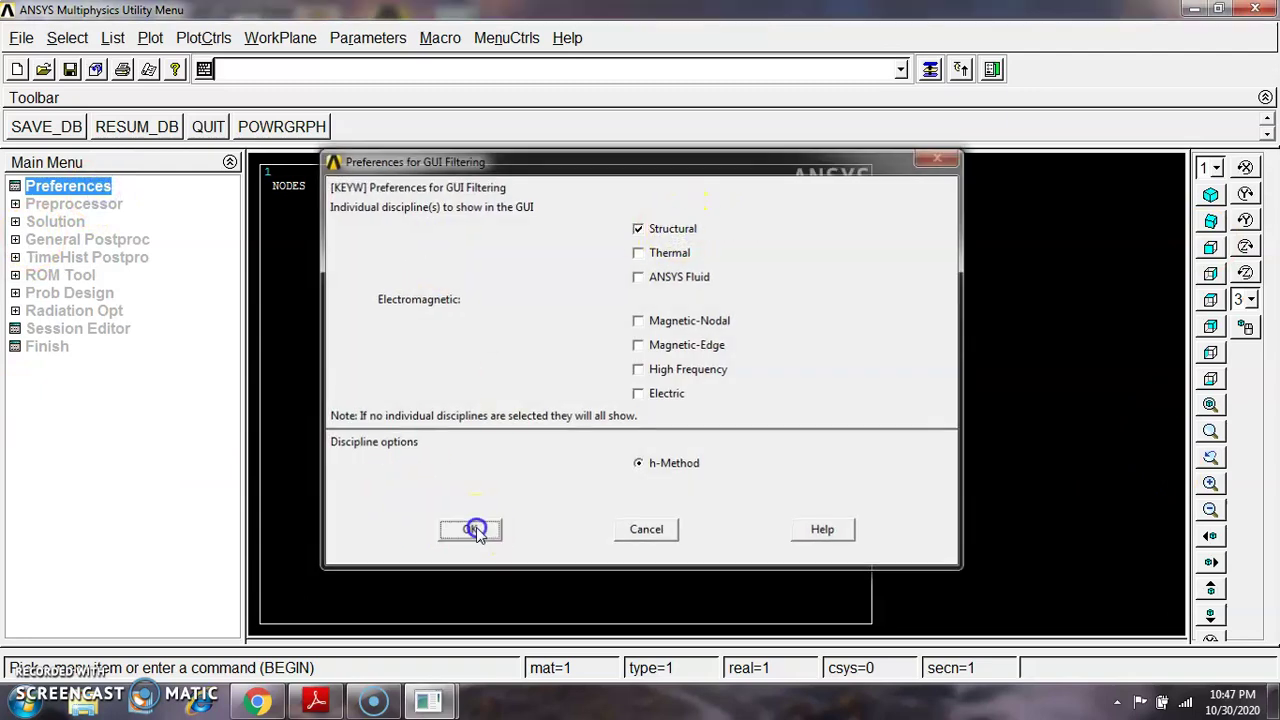
Add the Link 3D finit stn 180 element as element type 1 for the truss members
left_click(62, 205)
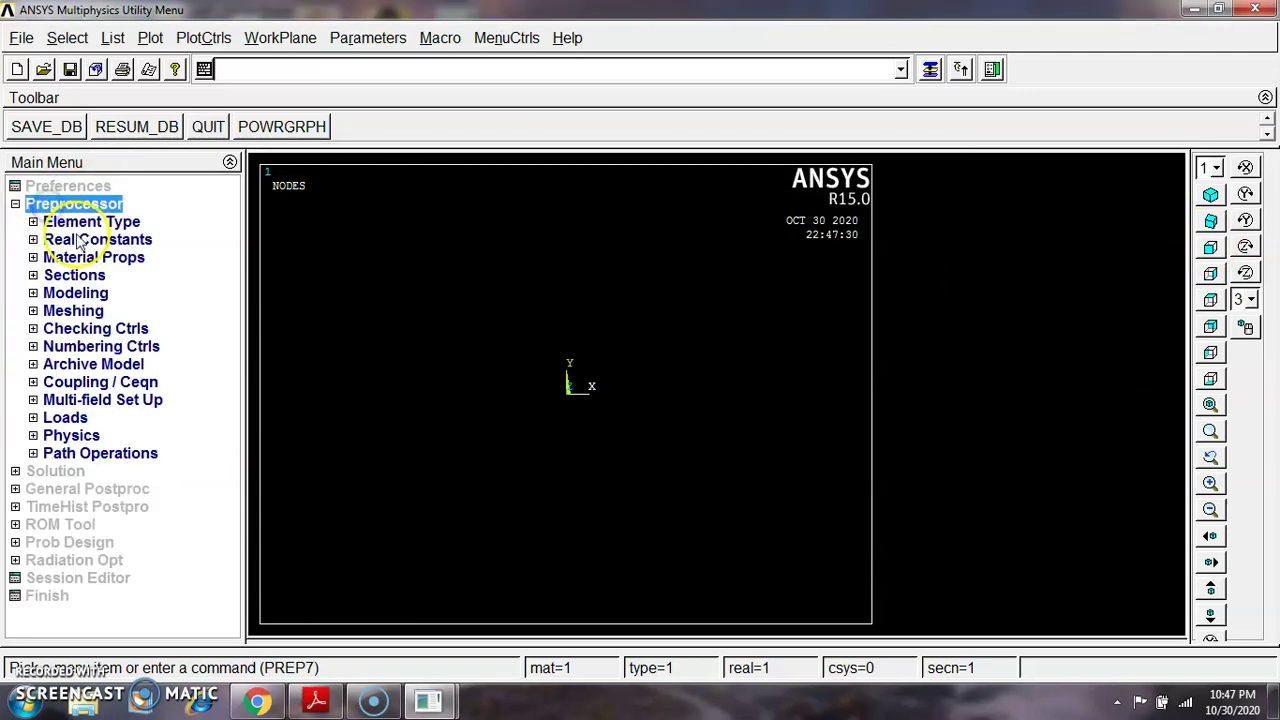
left_click(92, 222)
left_click(119, 241)
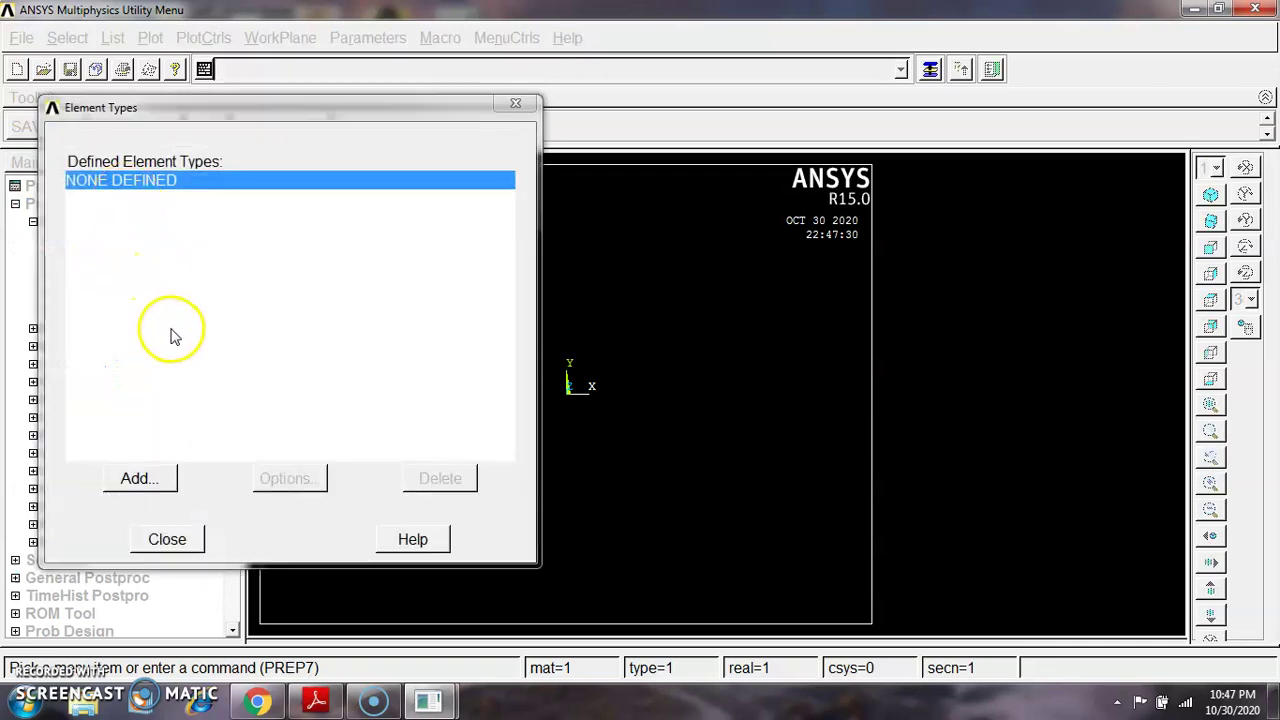
left_click(140, 479)
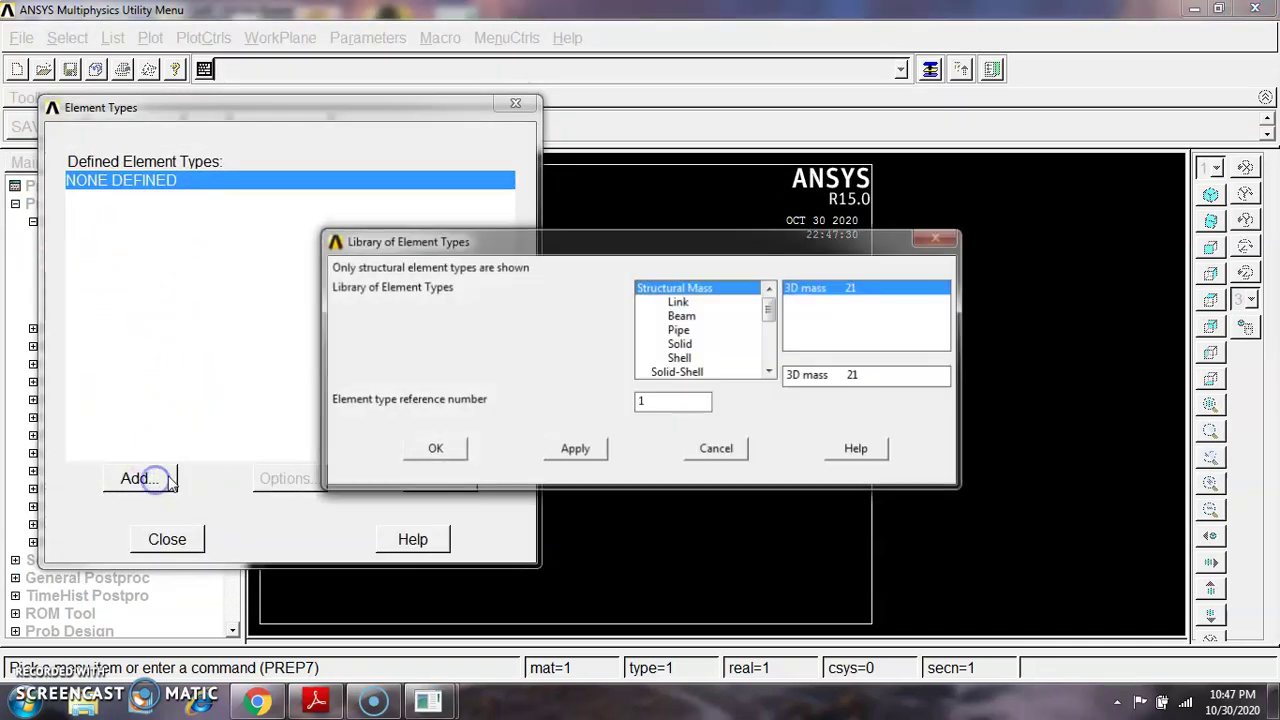
left_click(694, 304)
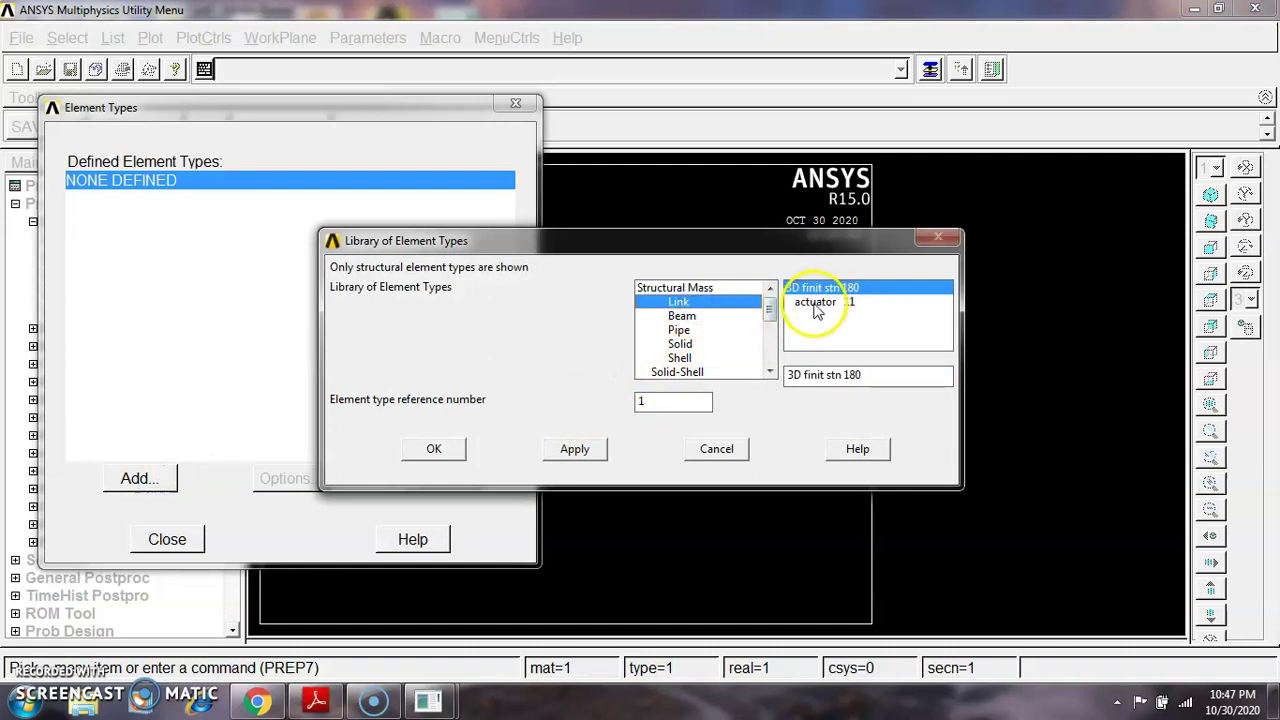
left_click(437, 449)
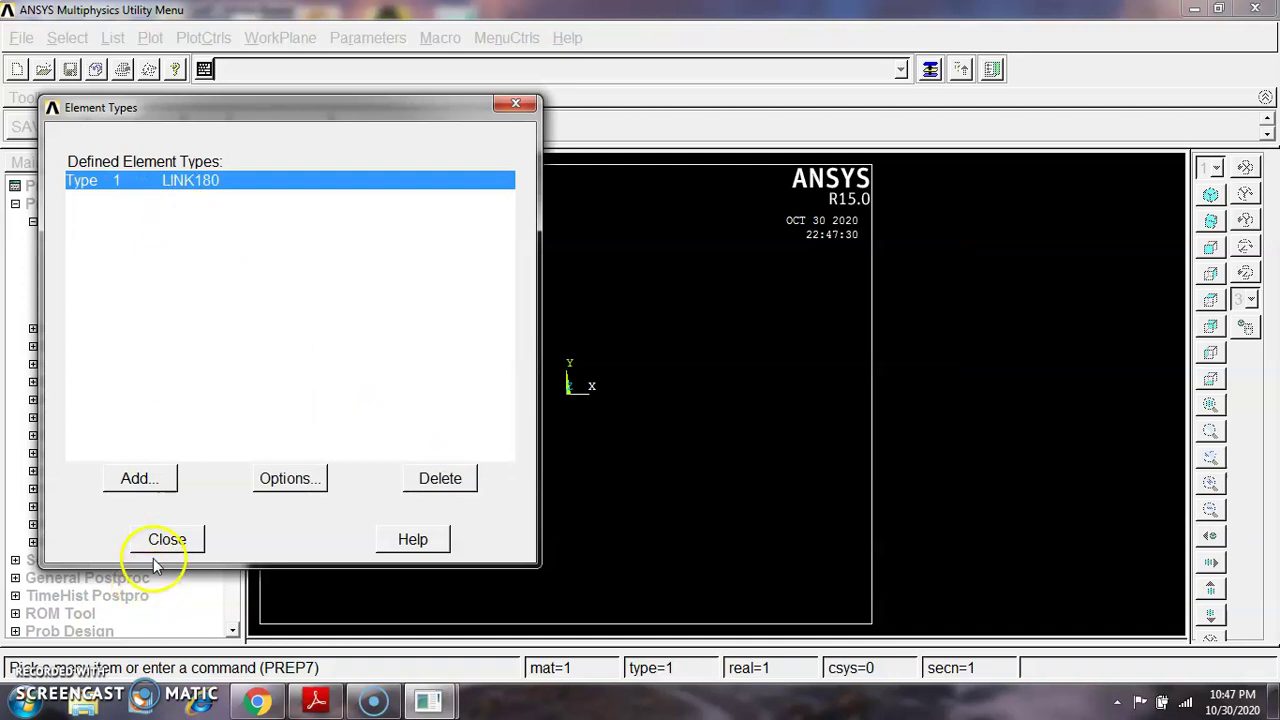
left_click(296, 489)
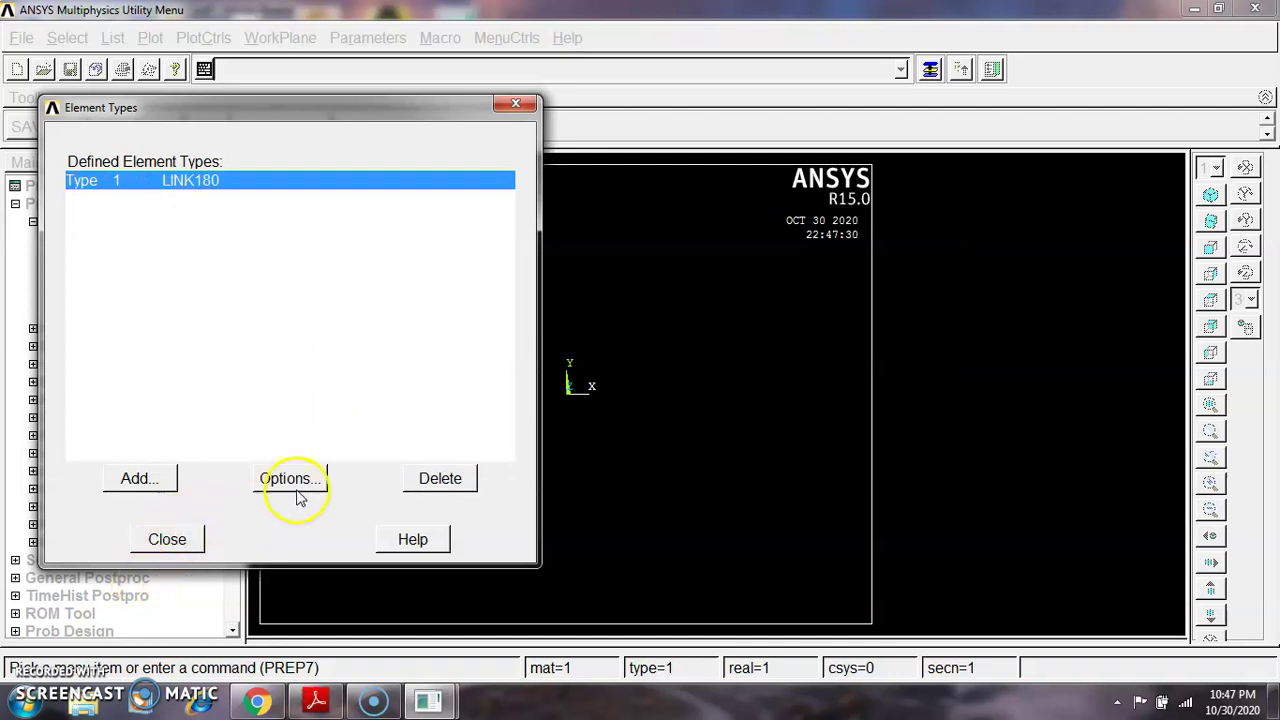
left_click(513, 398)
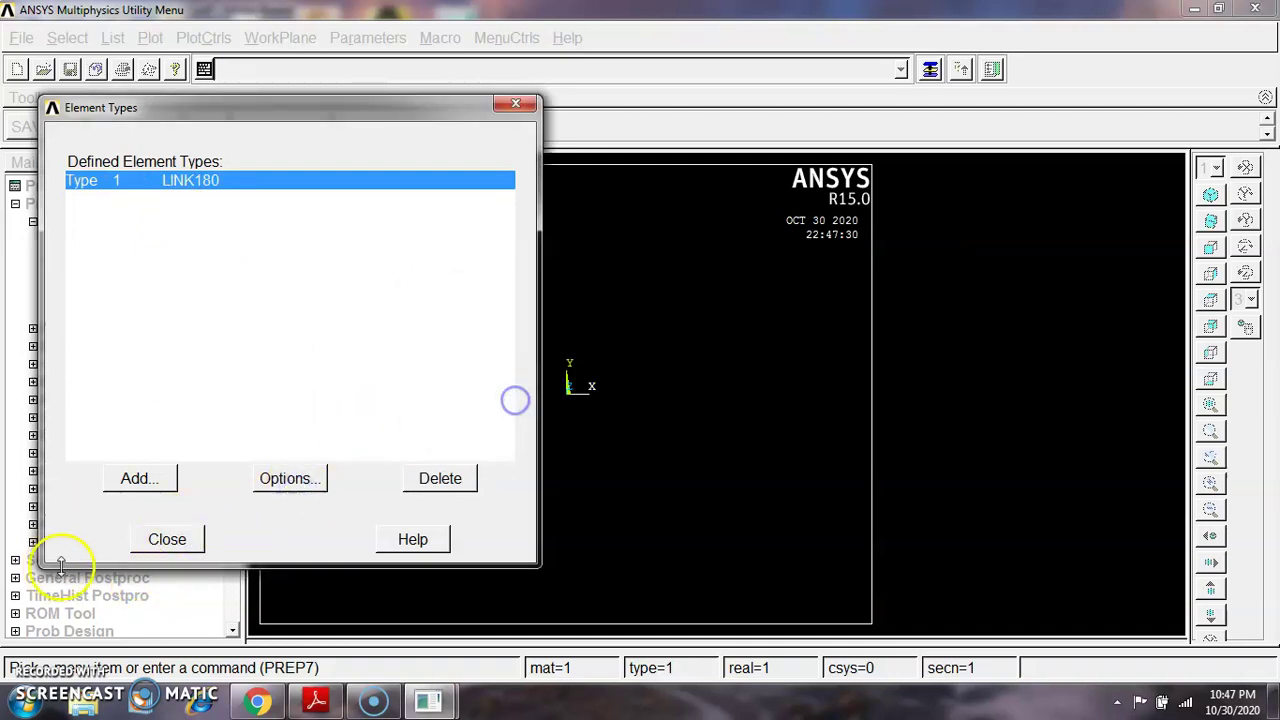
left_click(167, 539)
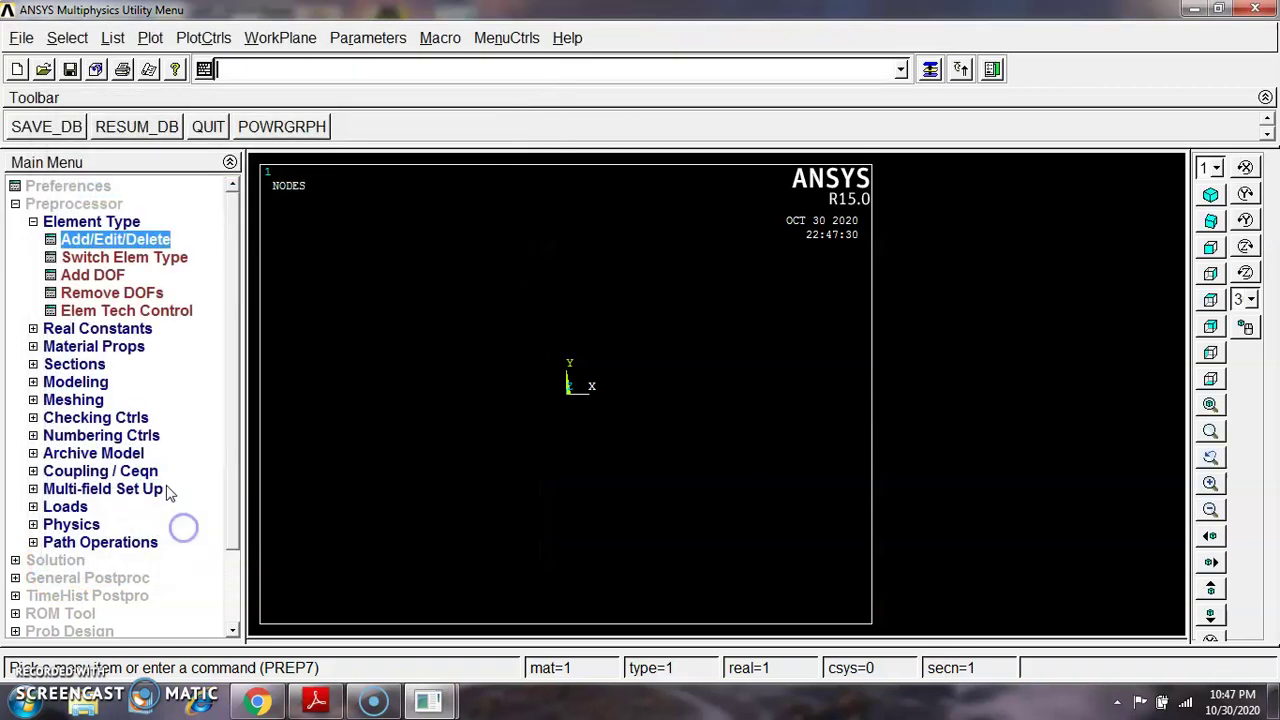
Add real constant set 1 for LINK180 with a cross-sectional area of 3250, consulting the lab manual in Adobe Reader for the value
left_click(110, 329)
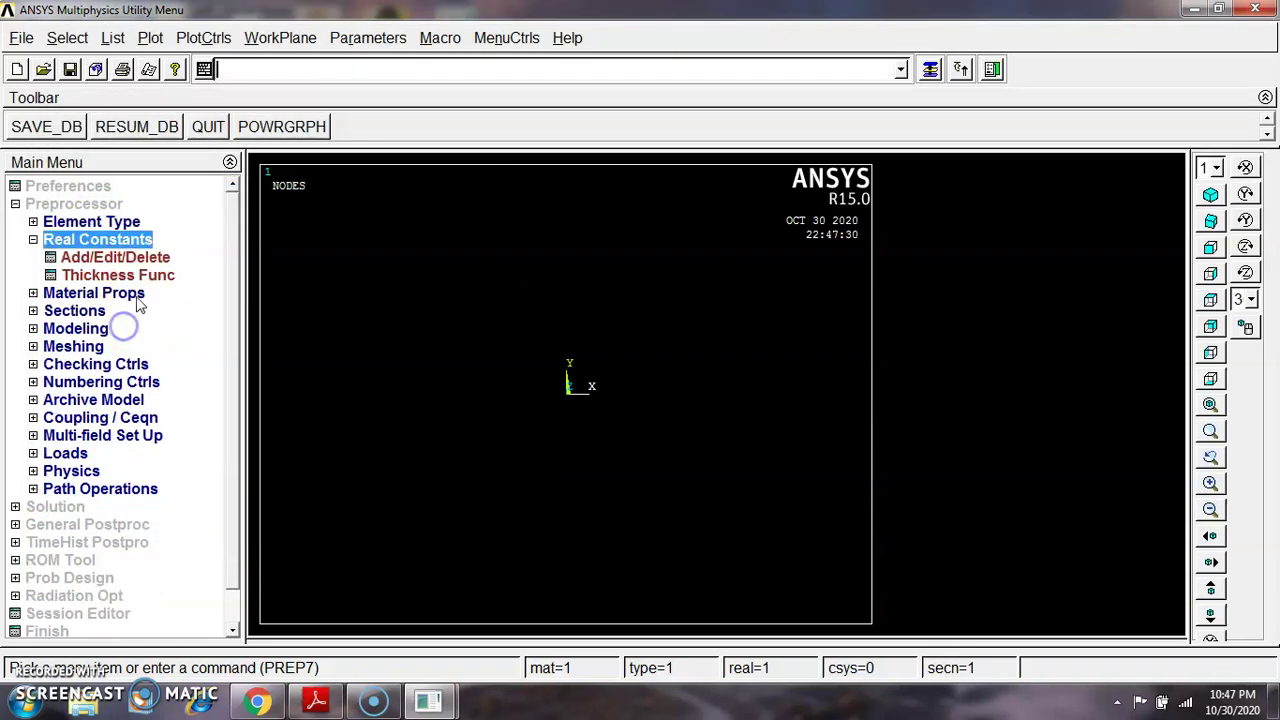
left_click(130, 254)
left_click(112, 408)
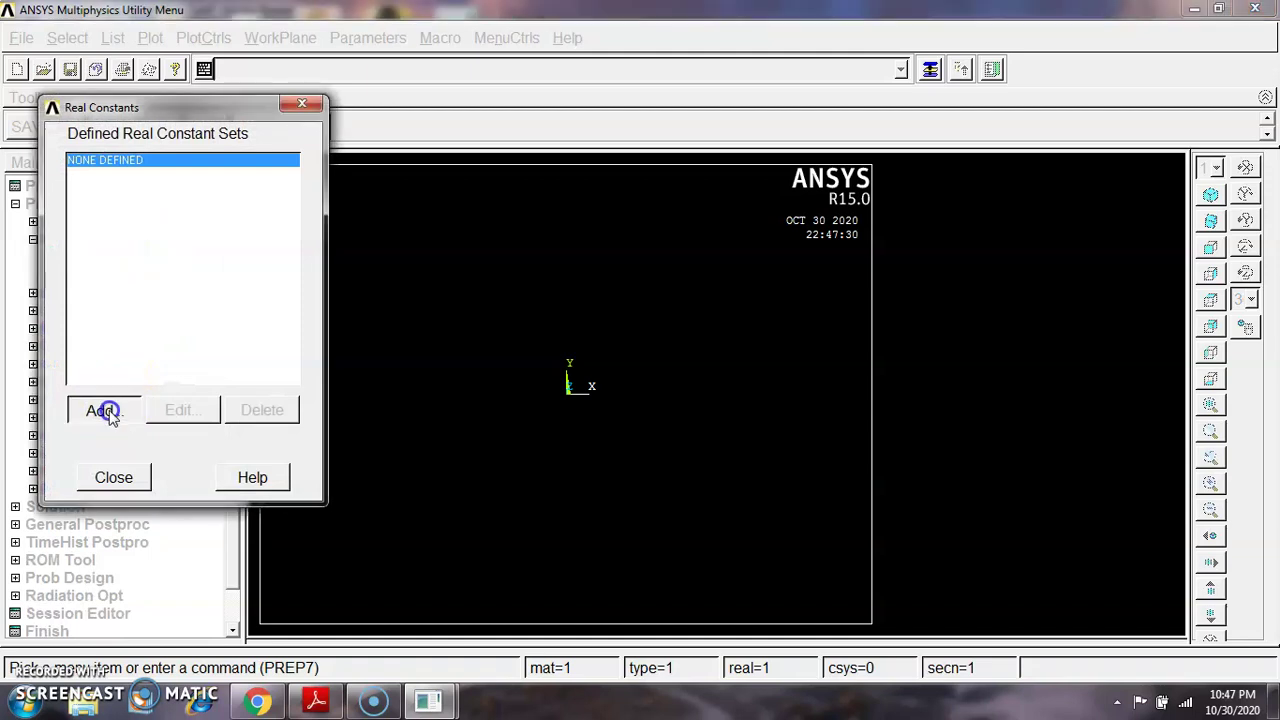
left_click(113, 477)
left_click(763, 335)
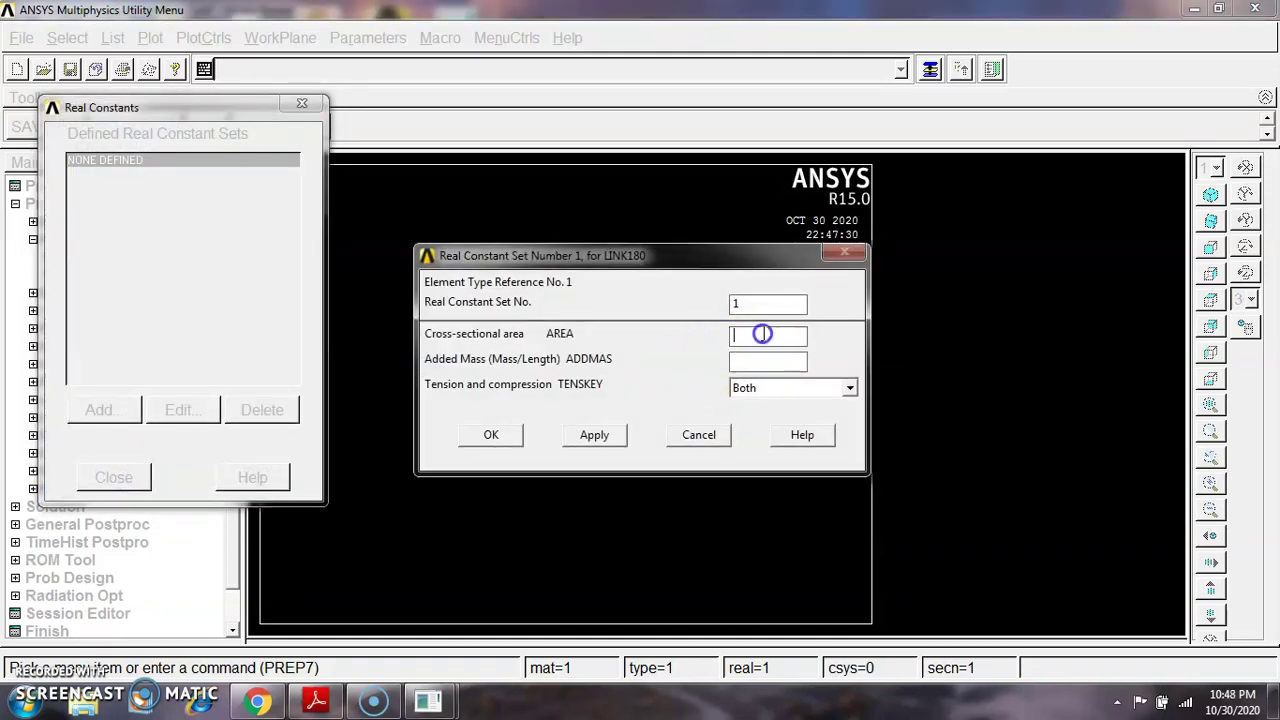
left_click(315, 704)
scroll(515, 318, "up", 10)
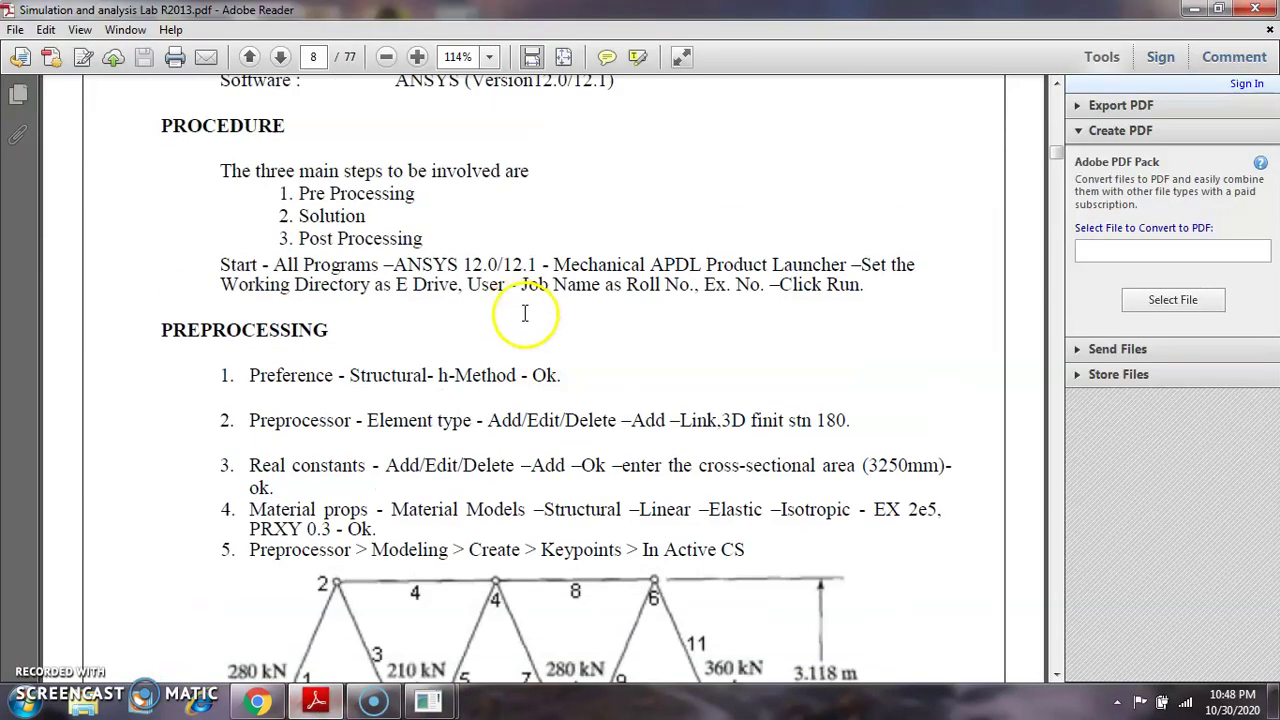
left_click(1194, 10)
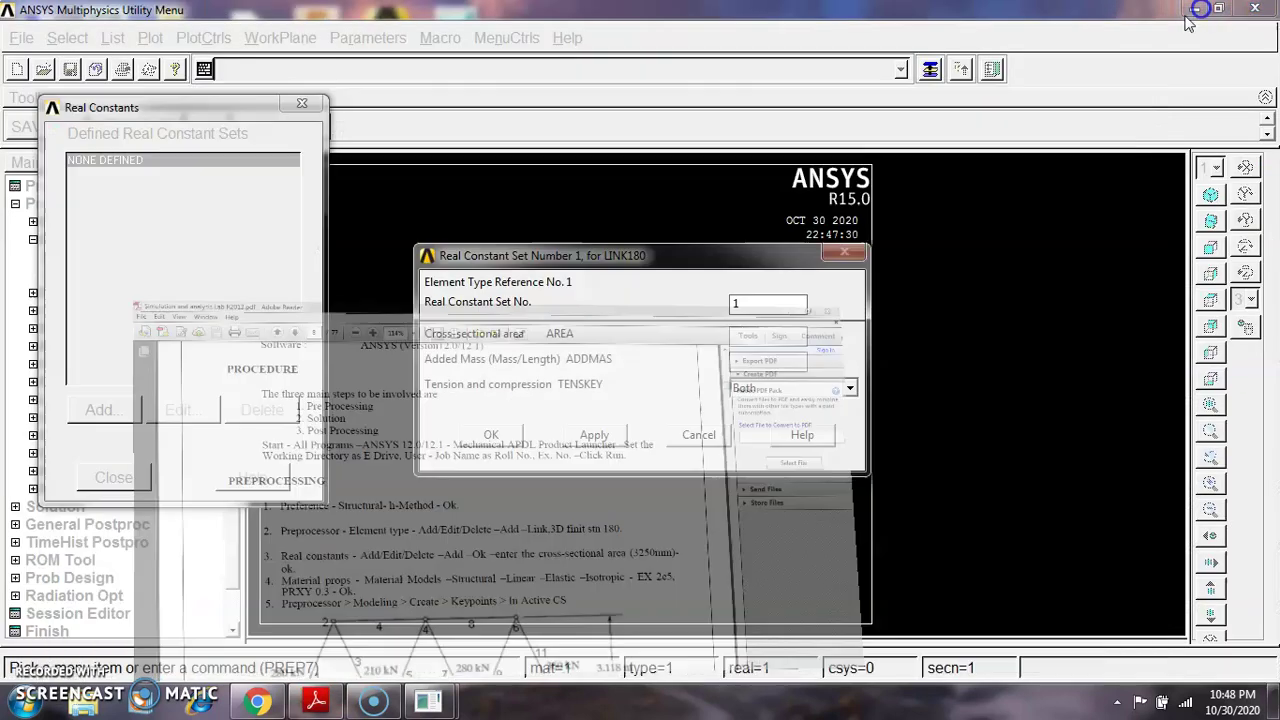
left_click(775, 337)
type("3250")
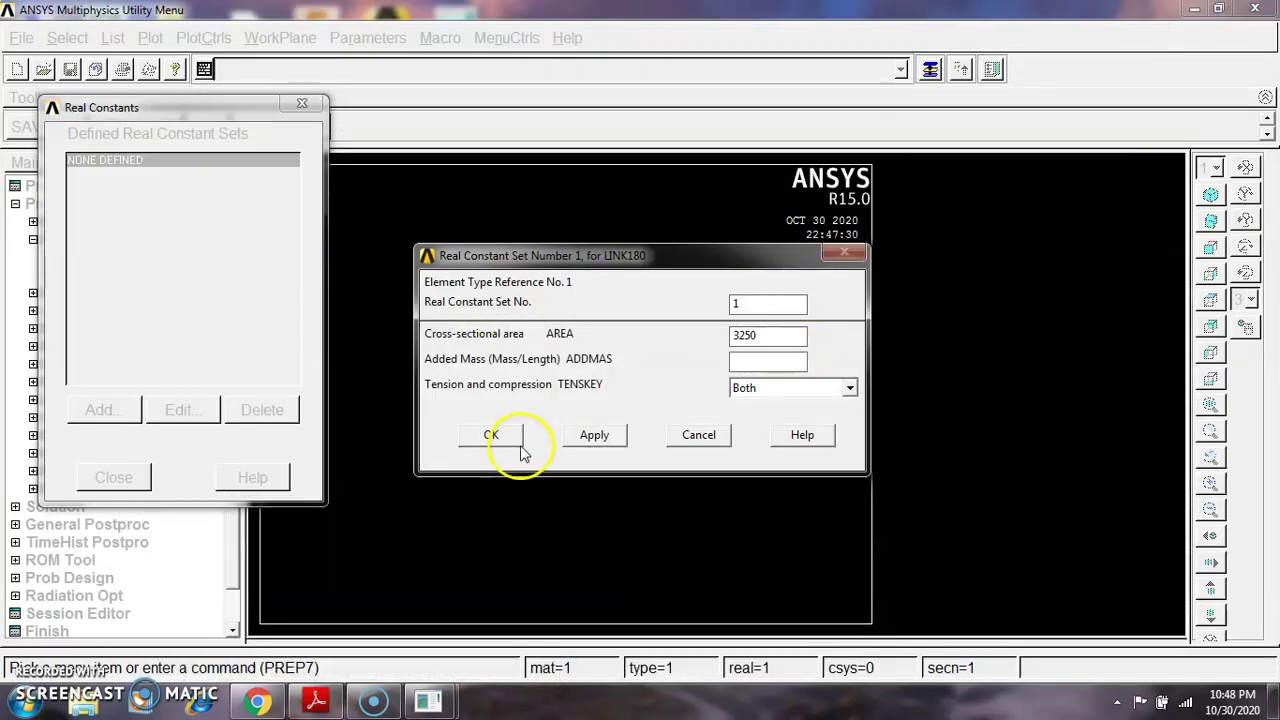
left_click(491, 435)
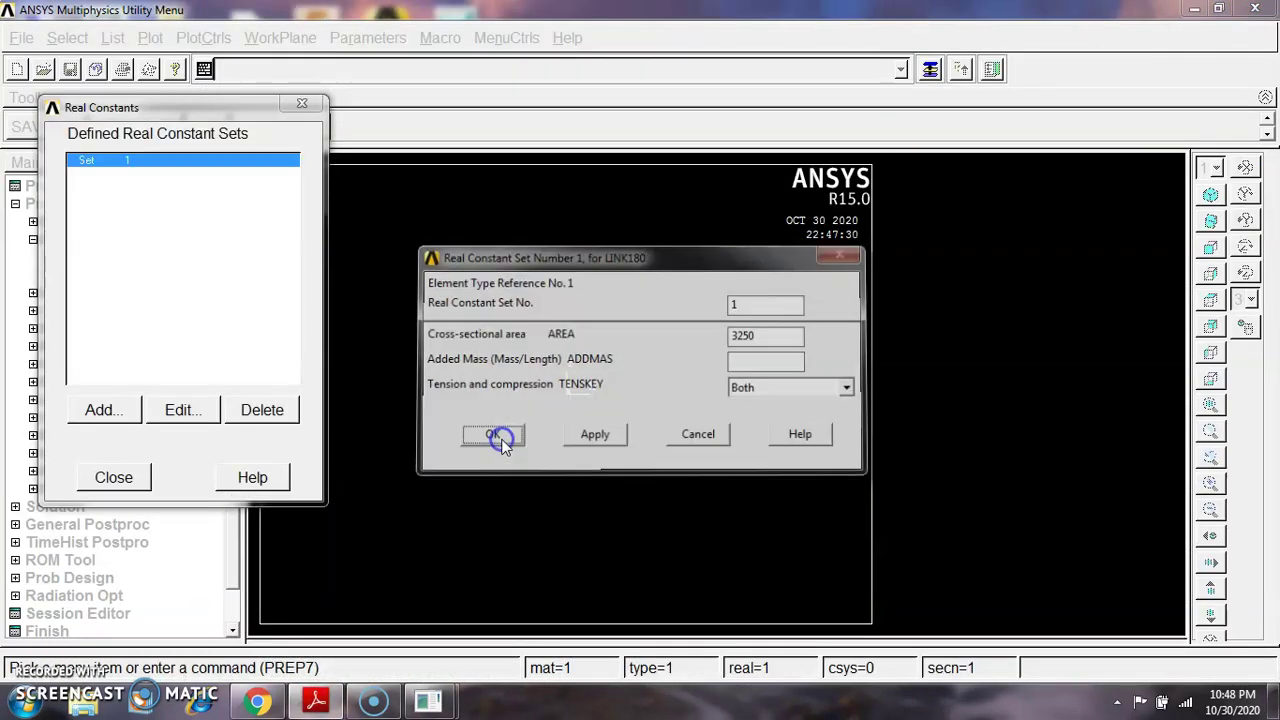
left_click(111, 477)
Define material model 1 as structural linear elastic isotropic with EX 2e5 and PRXY 0.3
left_click(89, 295)
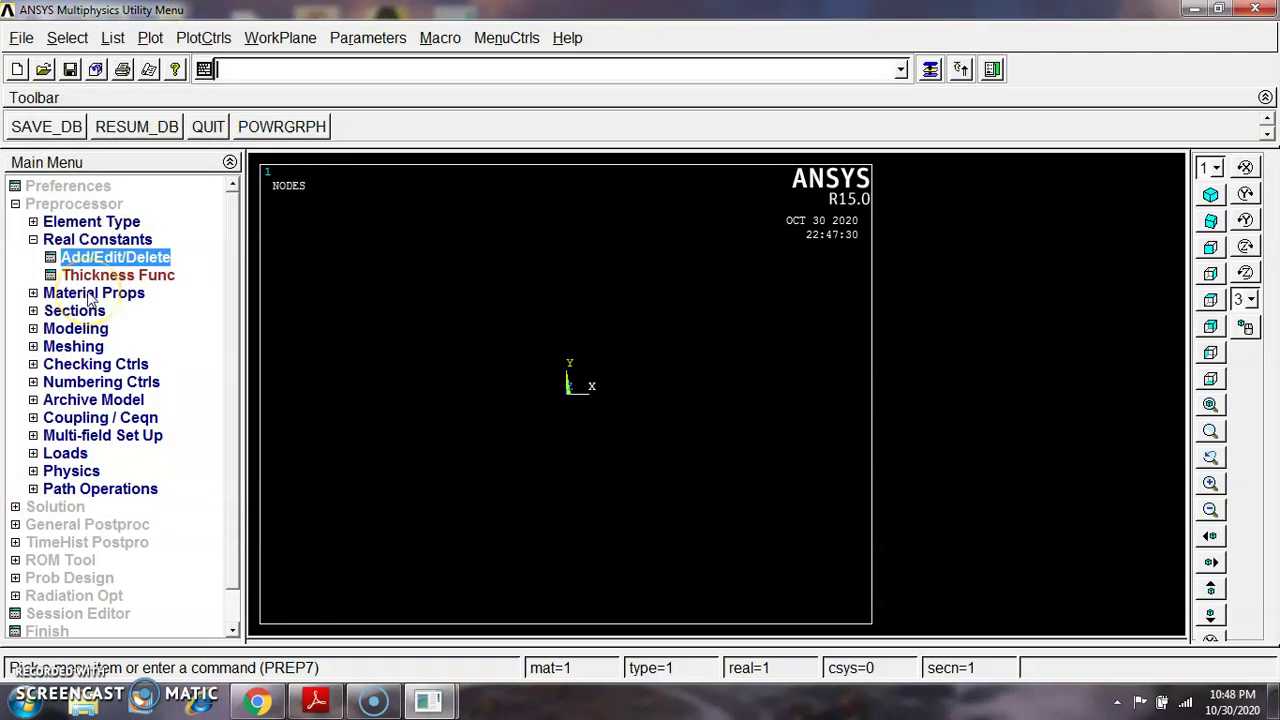
left_click(91, 296)
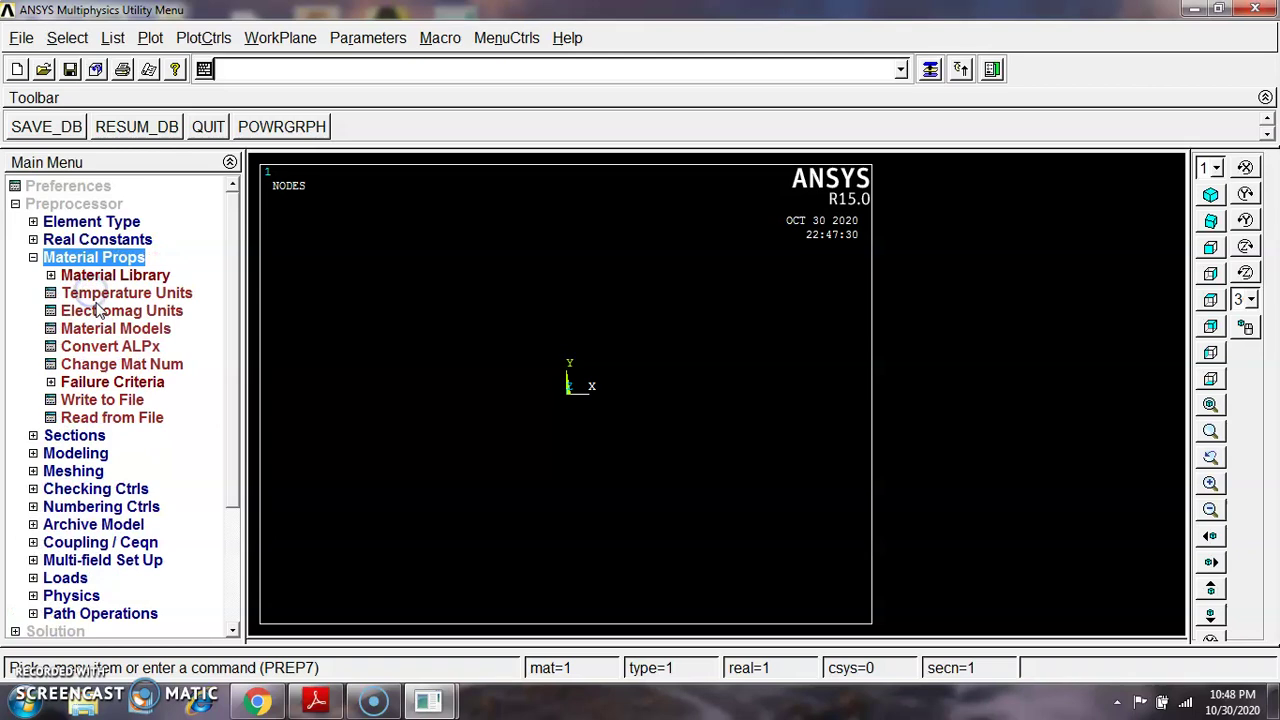
left_click(125, 330)
left_click(673, 322)
double_click(675, 325)
double_click(692, 338)
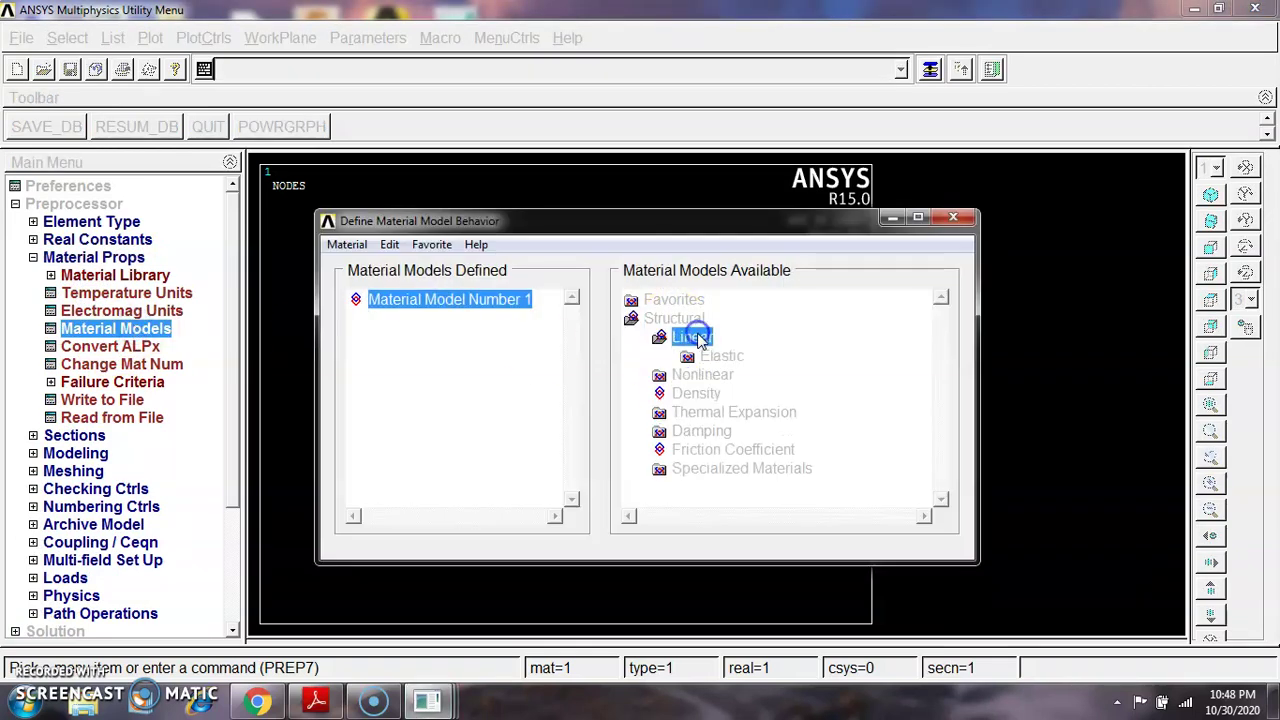
double_click(718, 357)
double_click(745, 375)
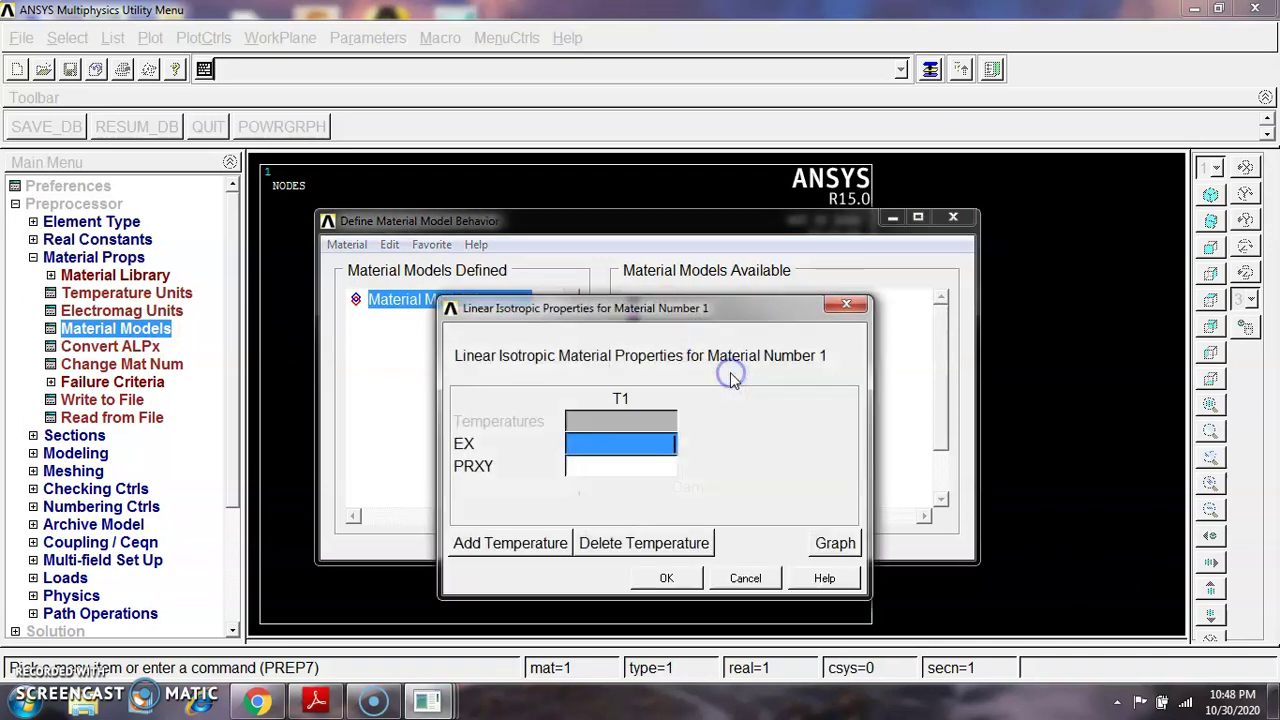
type("2e5")
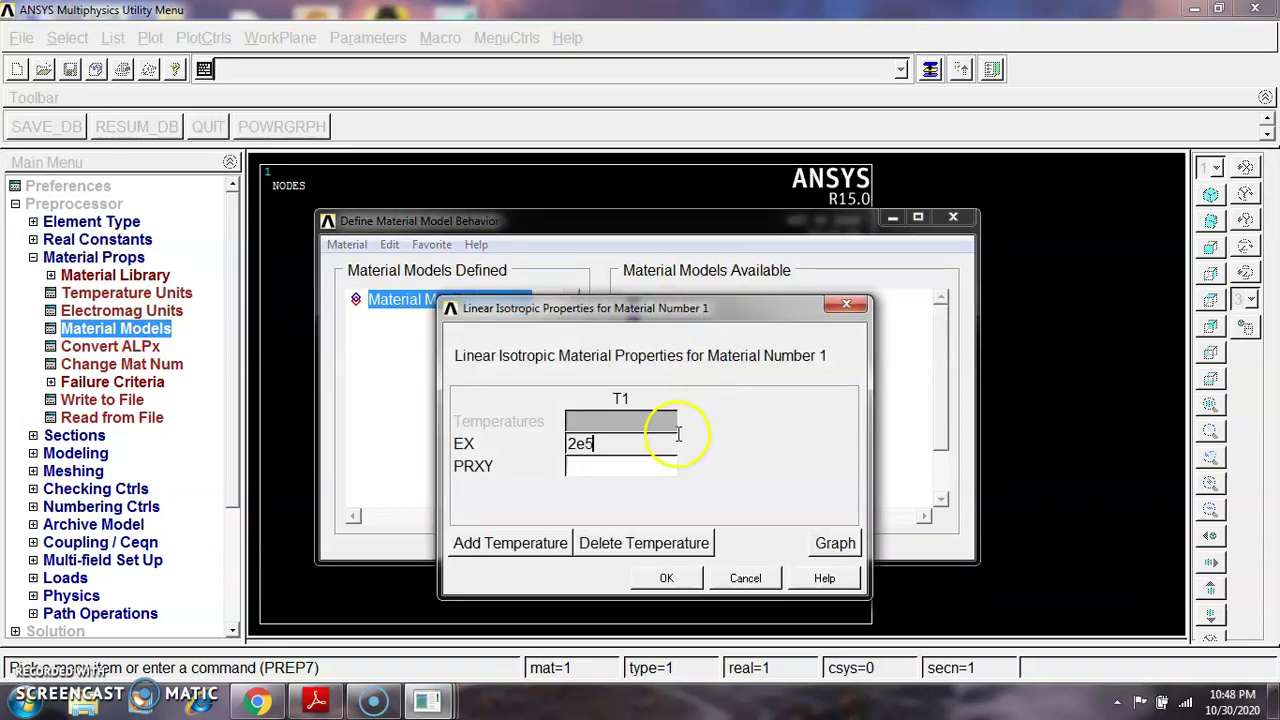
left_click(660, 468)
type("0.3")
left_click(666, 579)
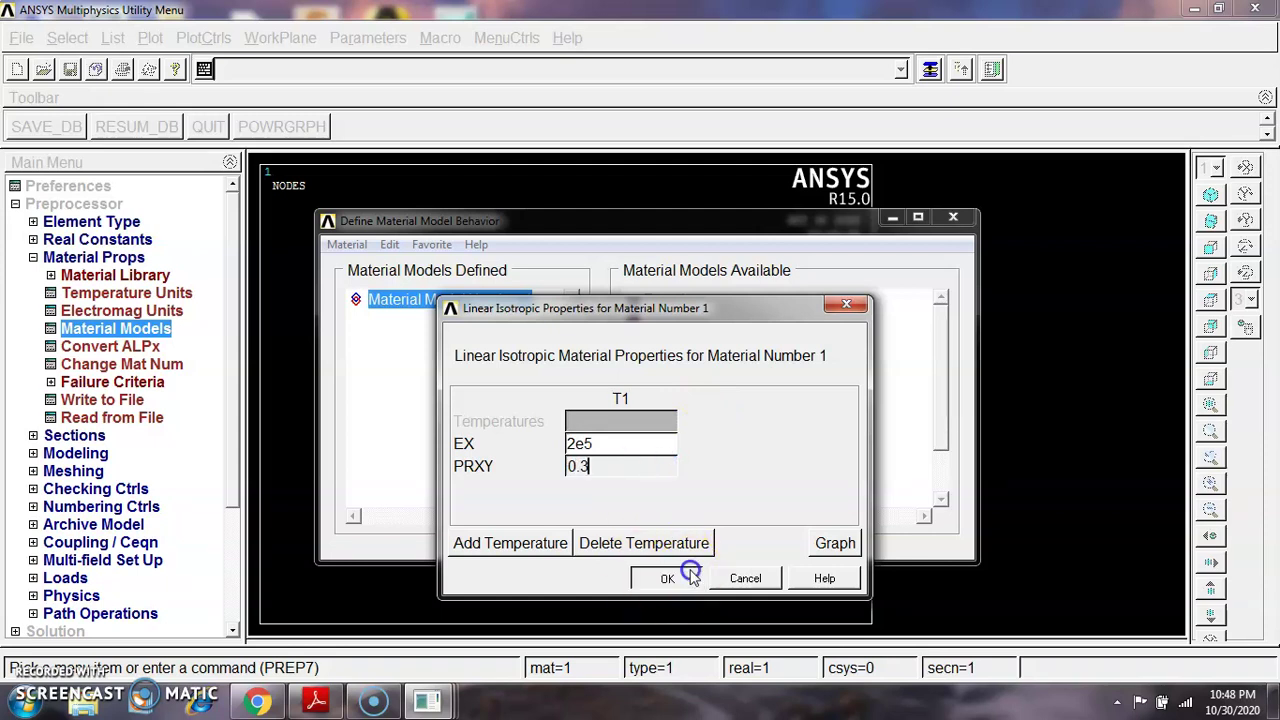
left_click(953, 221)
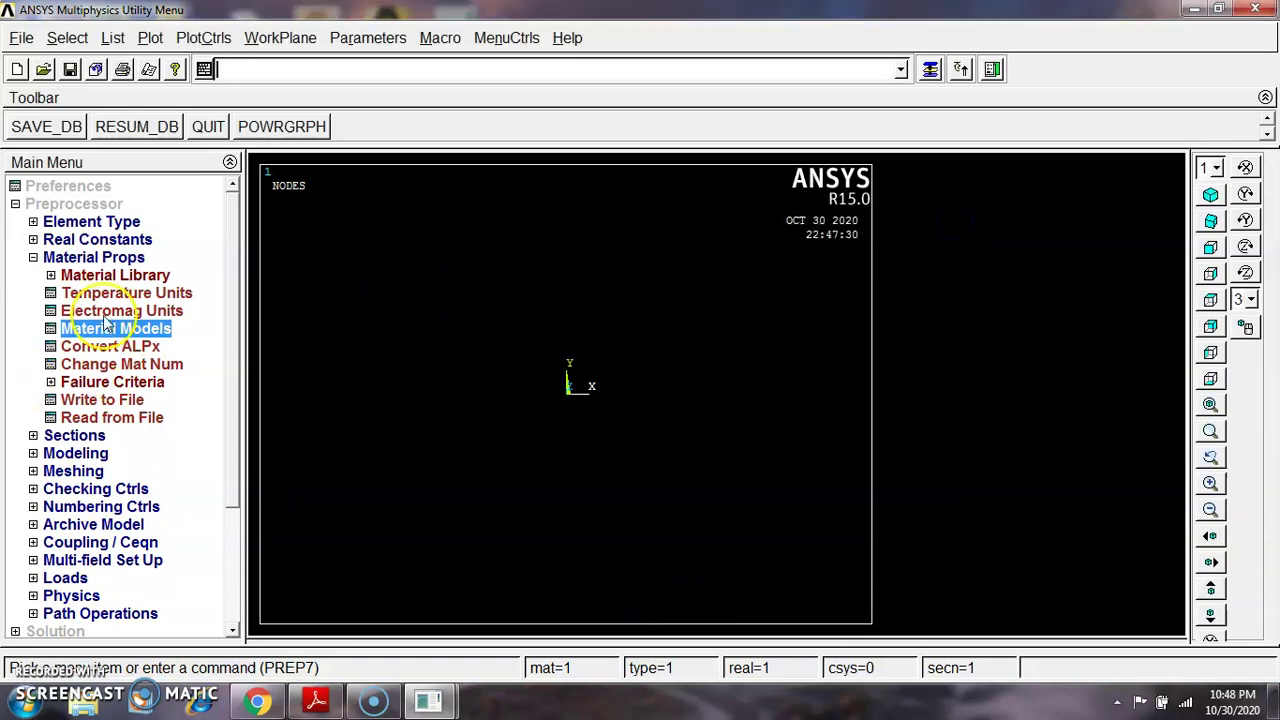
left_click(93, 257)
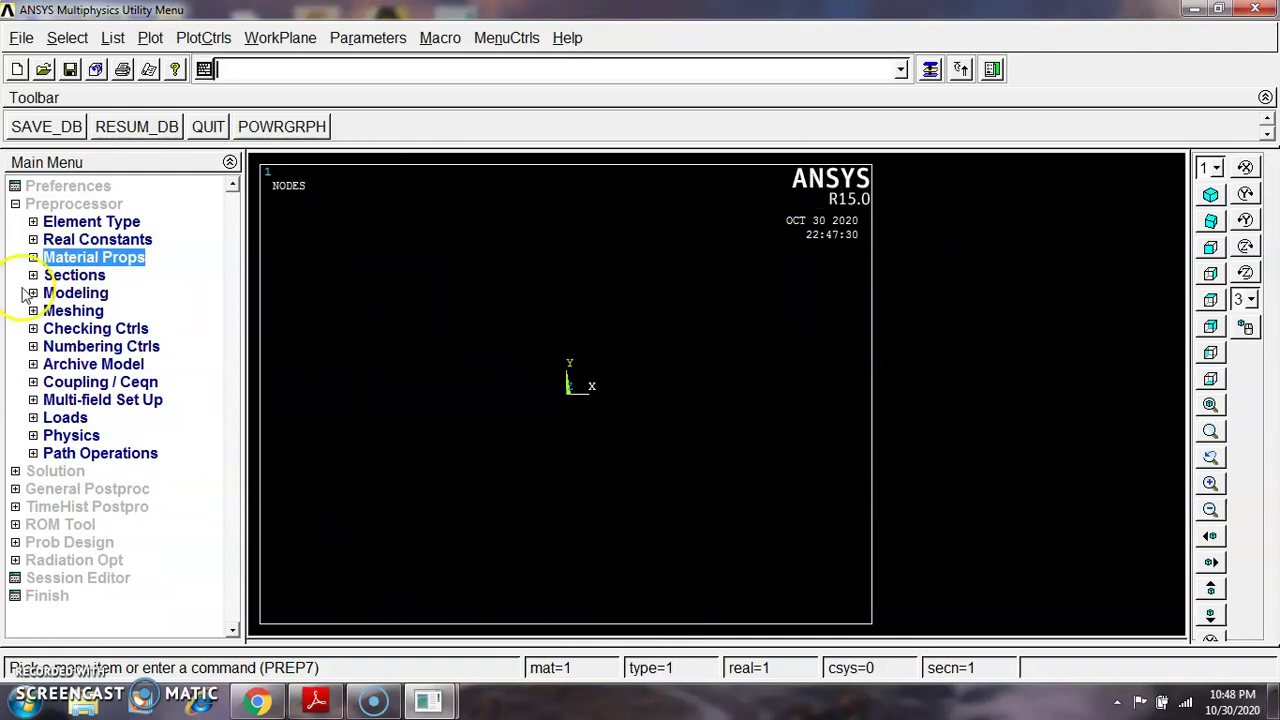
Create node 1 in the active coordinate system at X 0, Y 0
left_click(90, 293)
left_click(96, 312)
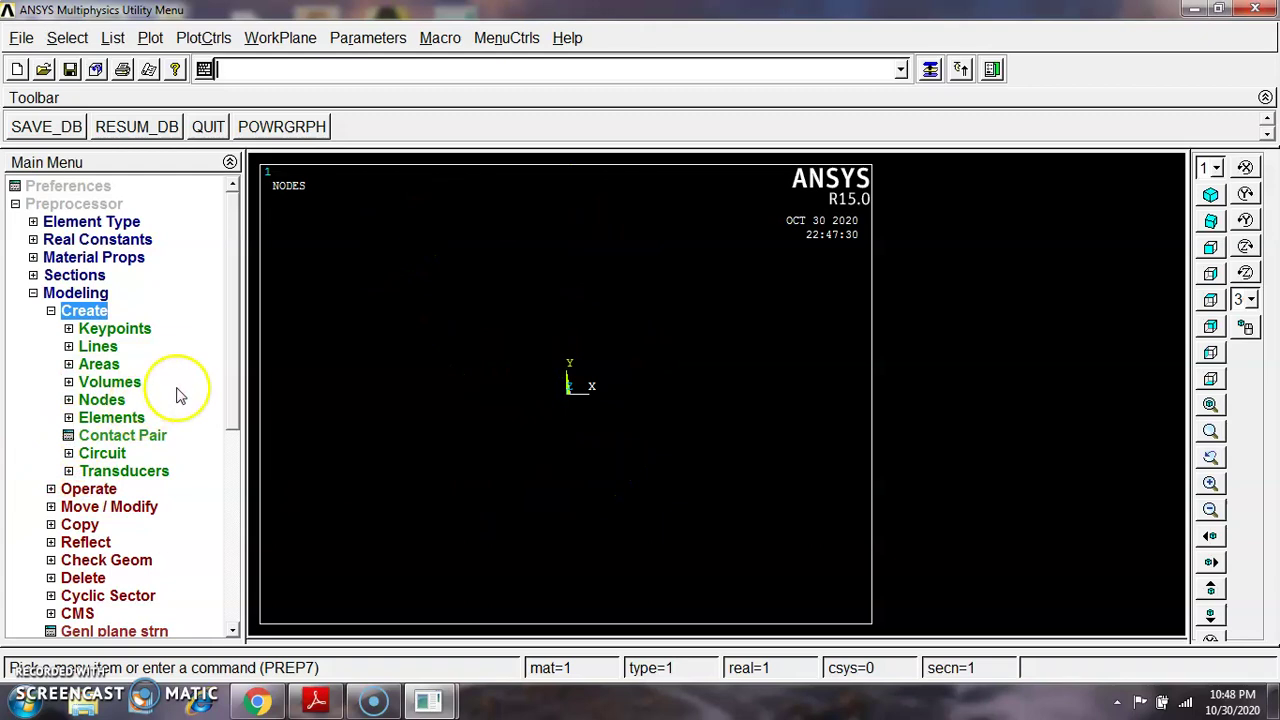
left_click(101, 399)
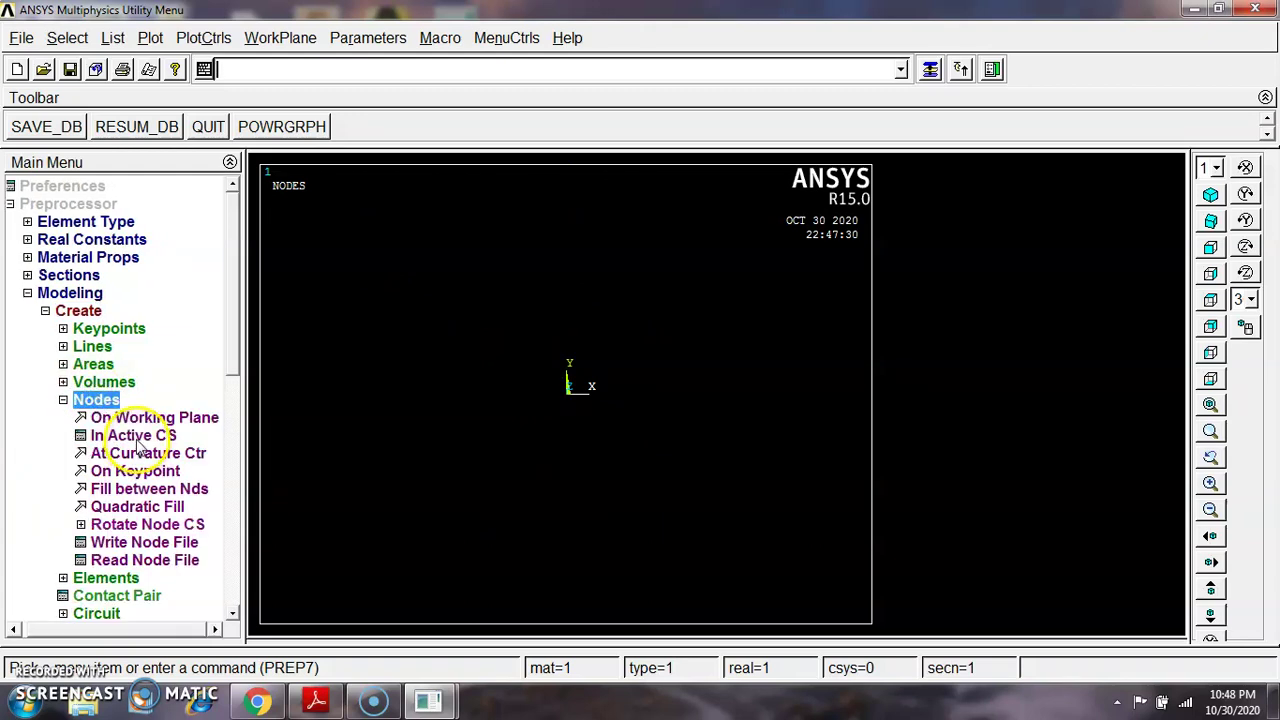
left_click(134, 437)
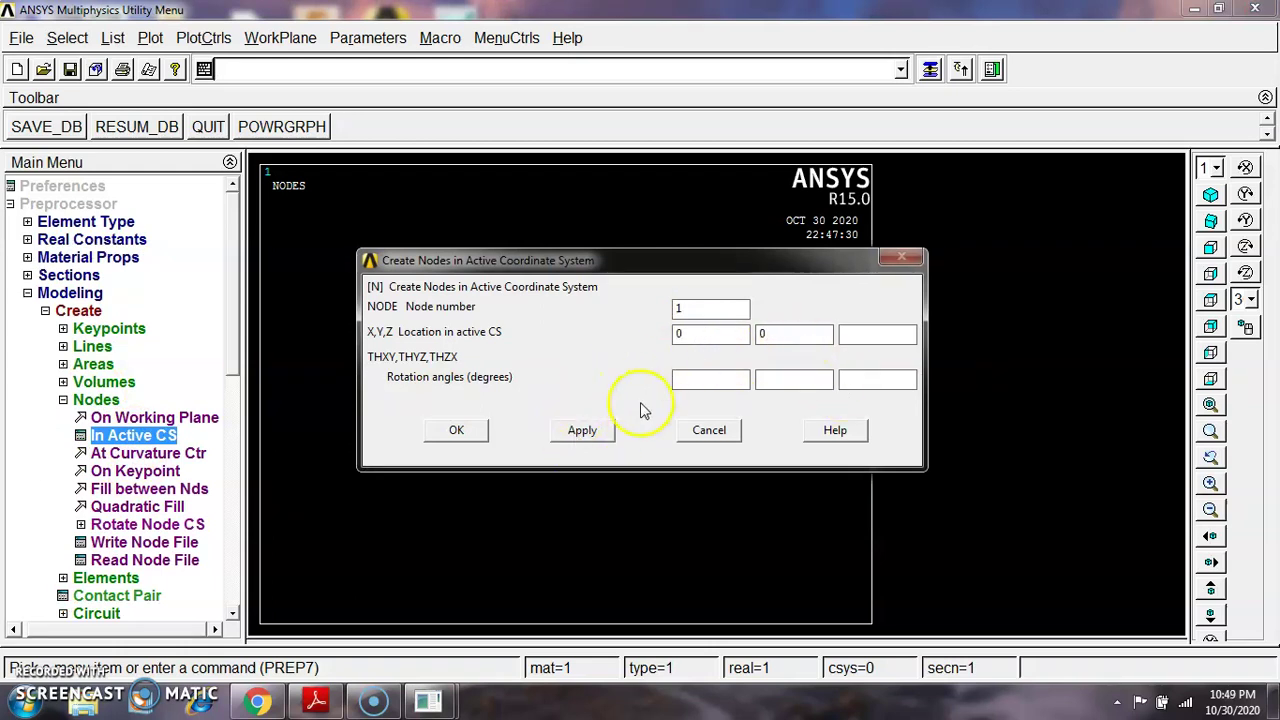
left_click(600, 438)
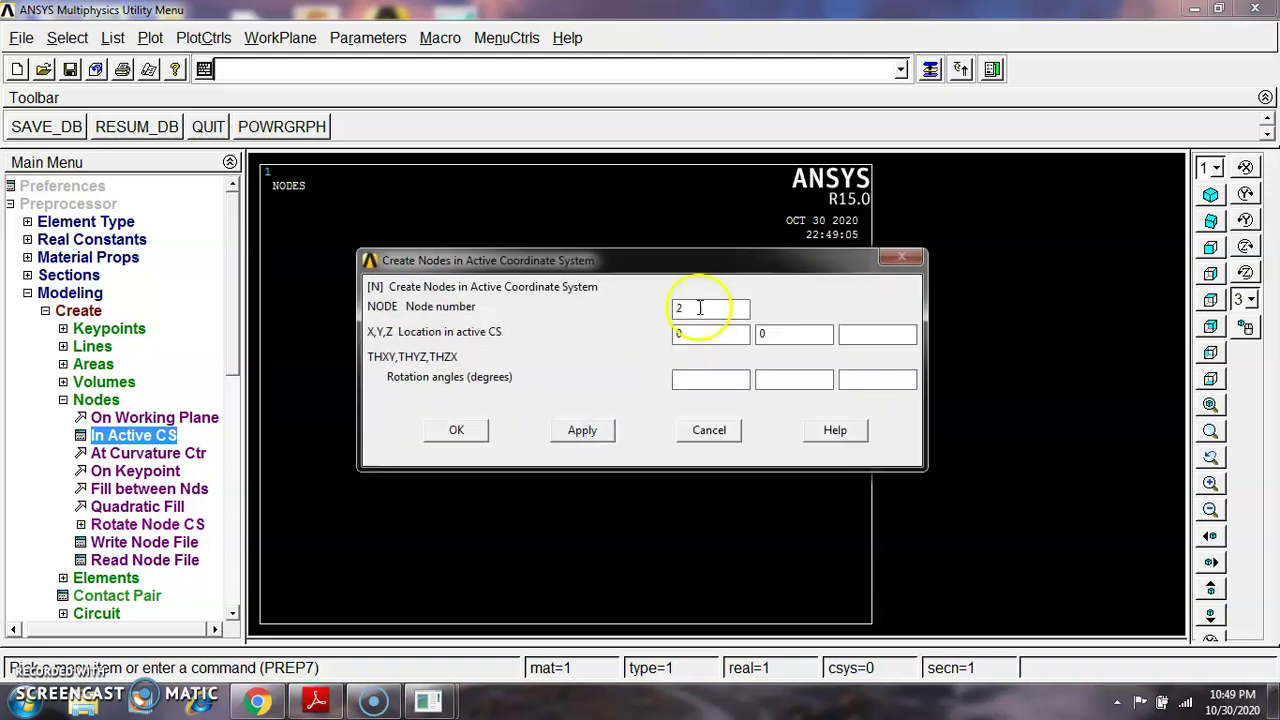
Create node 2 at X 1800, Y 3118 and node 3 at X 3600, Y 0, consulting the lab manual's keypoint table in Adobe Reader
left_click(314, 702)
scroll(463, 305, "down", 10)
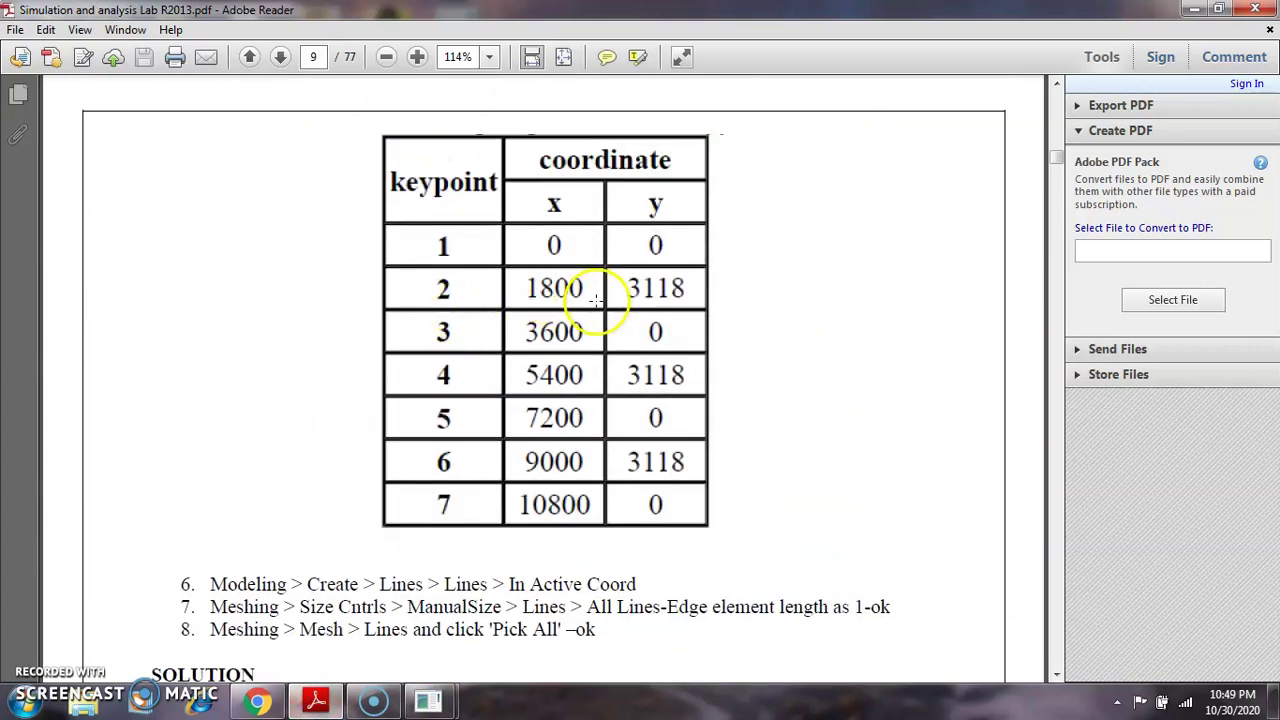
left_click(1193, 10)
left_click(712, 332)
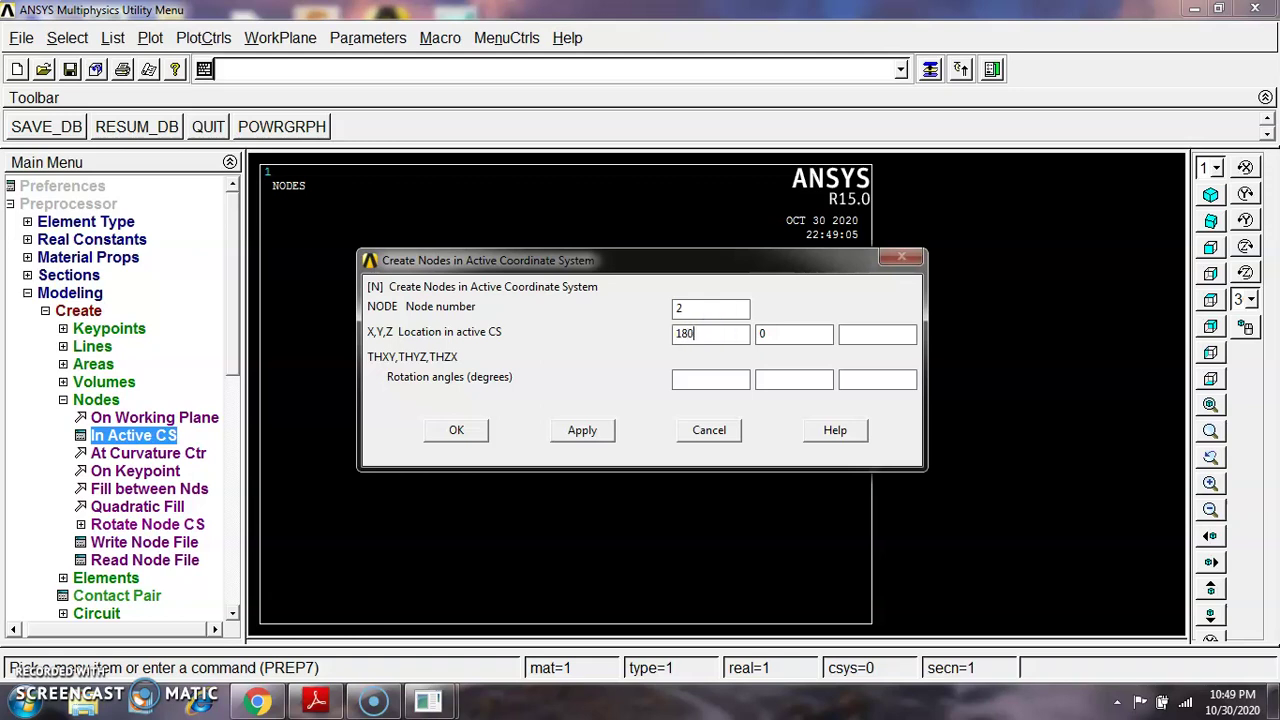
left_click(765, 335)
left_click(586, 428)
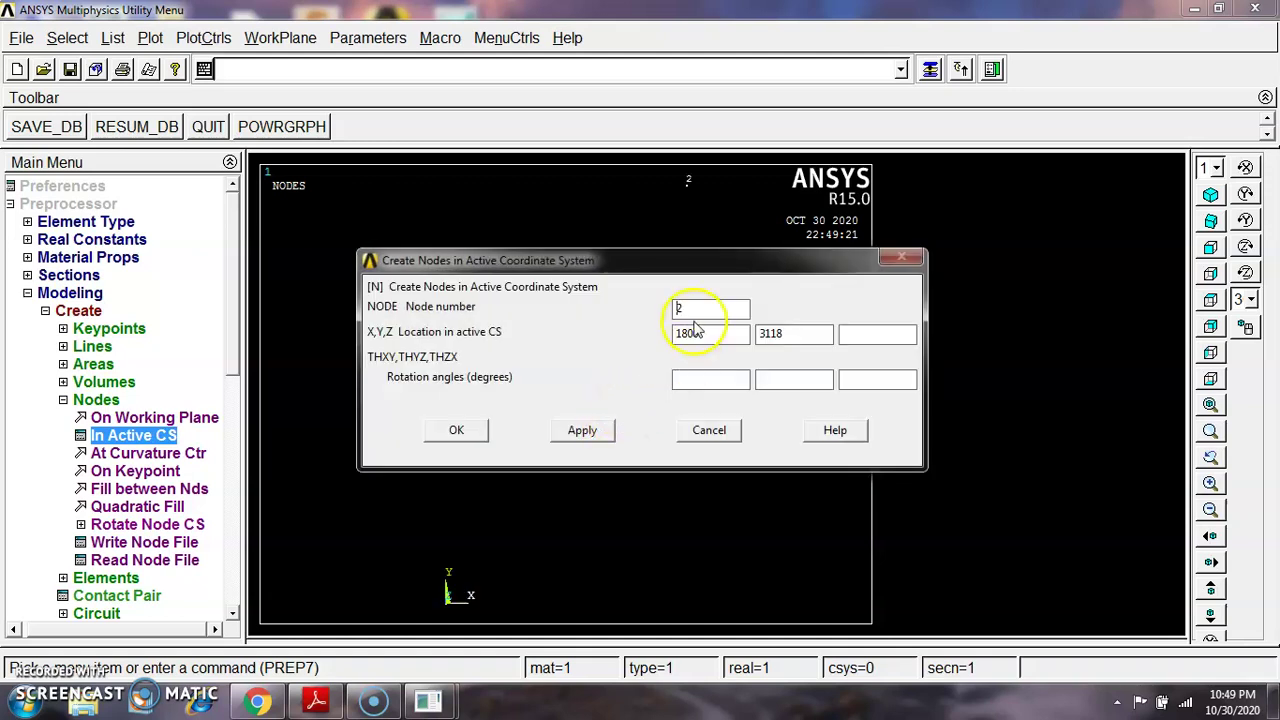
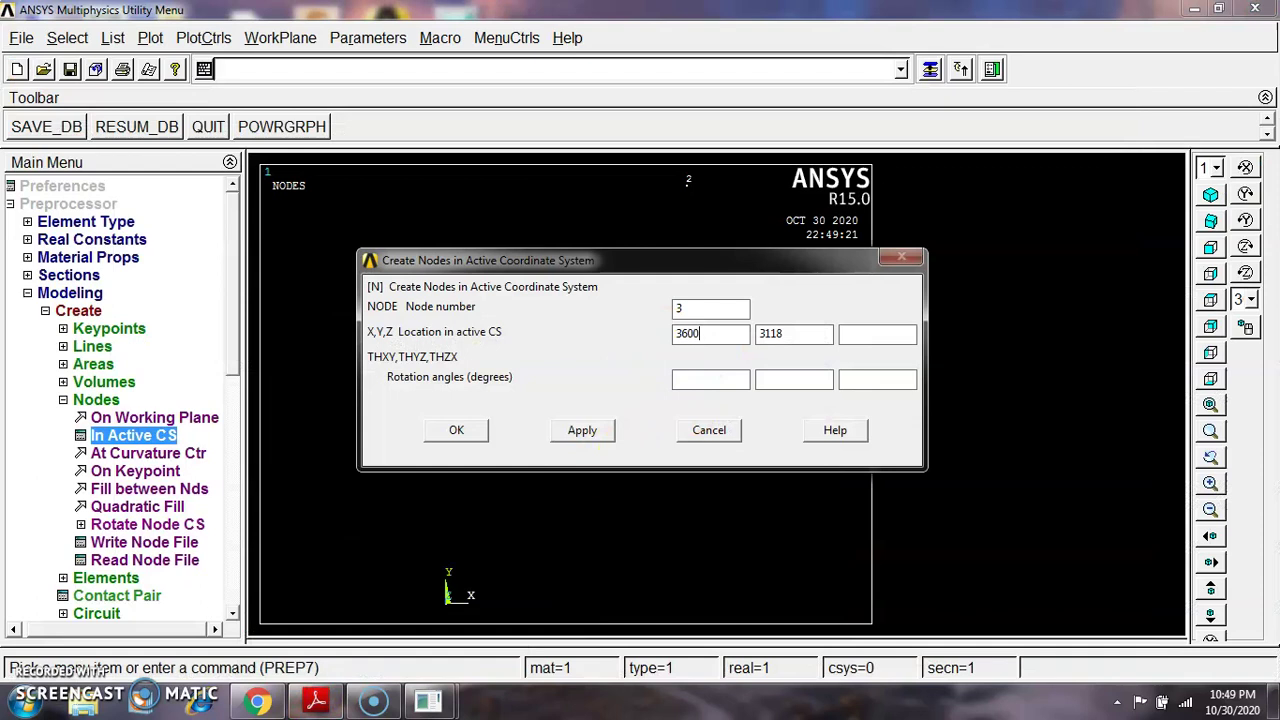
left_click(800, 330)
left_click(588, 431)
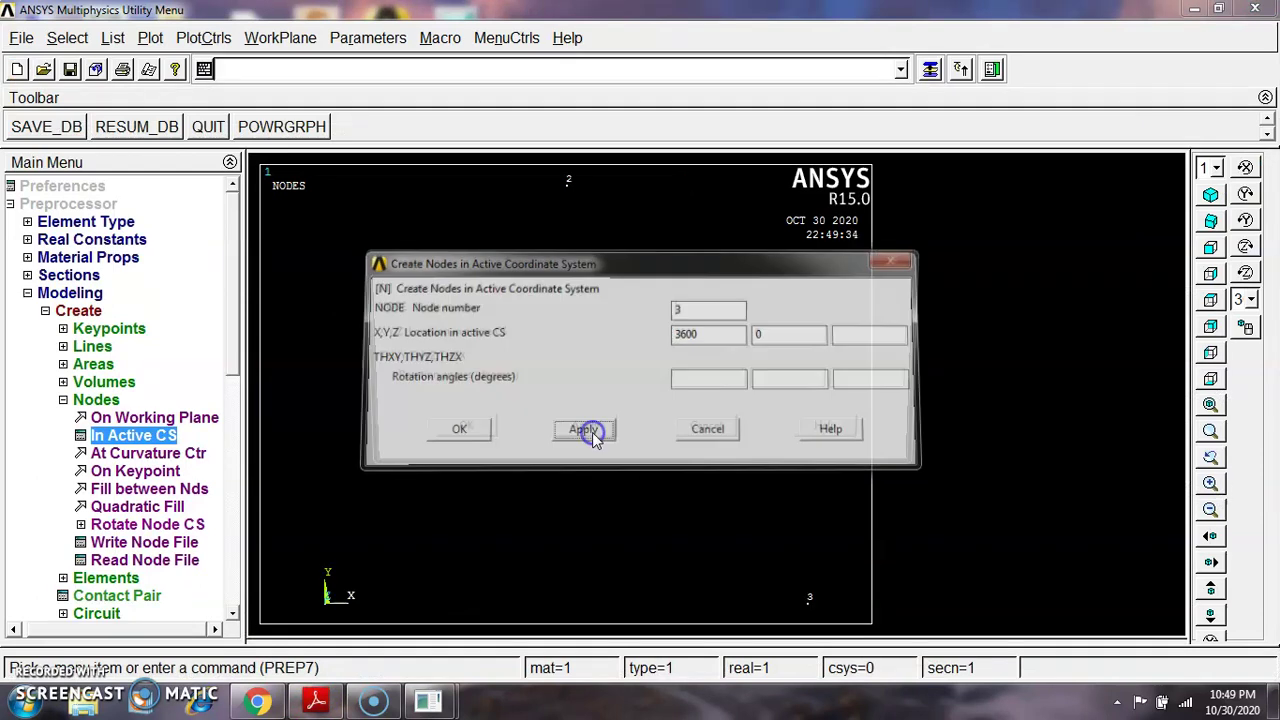
Create node 4 at X 5400, Y 3118, checking the coordinates in the lab manual in Adobe Reader
left_click(709, 312)
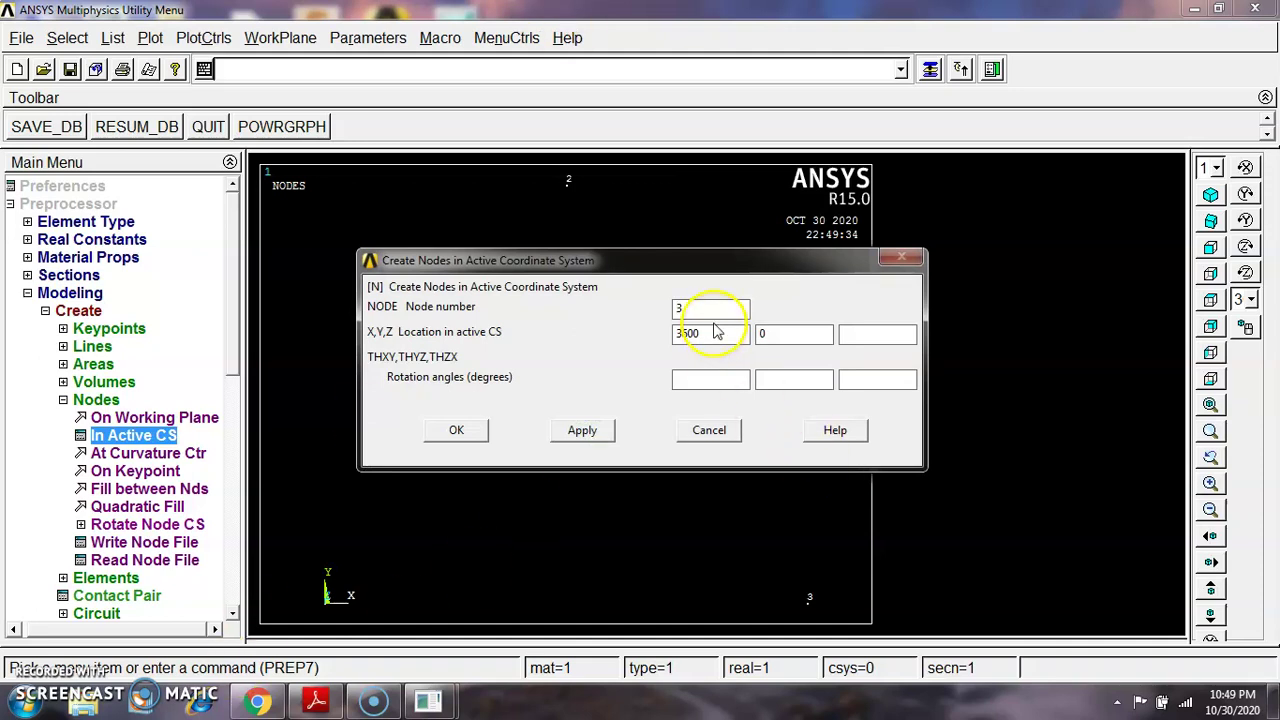
double_click(729, 331)
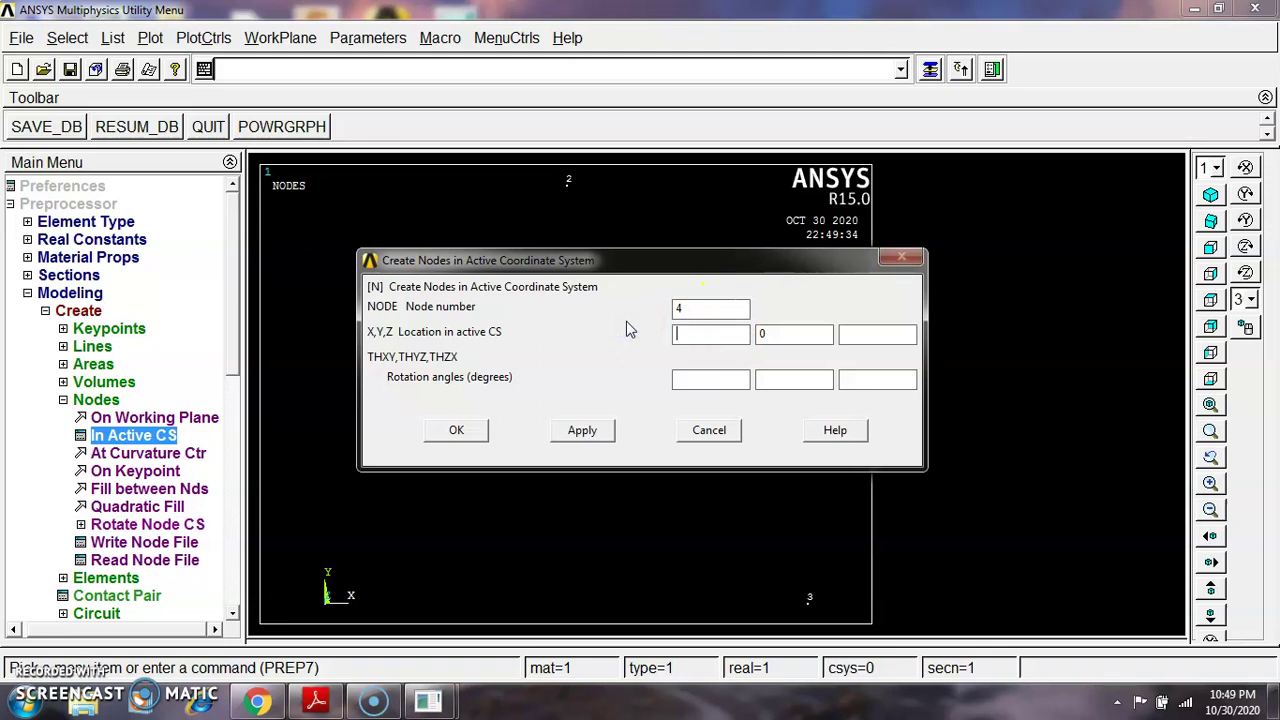
left_click(318, 701)
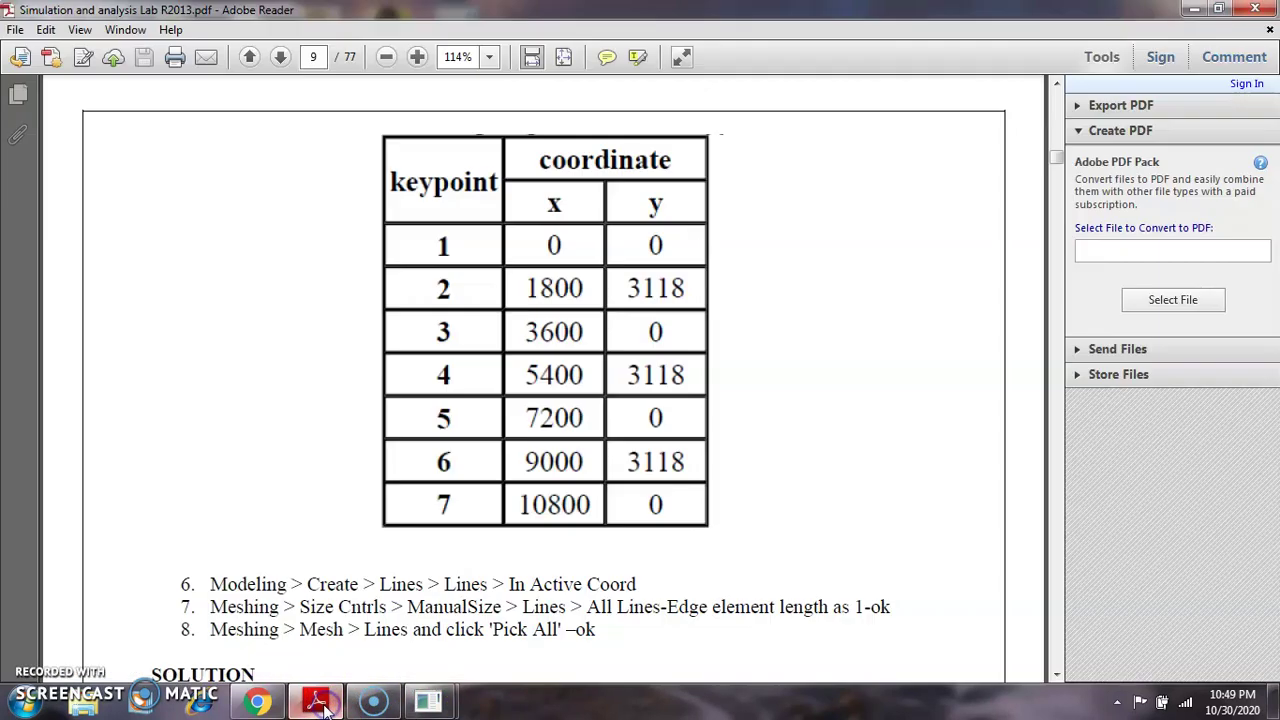
left_click(318, 702)
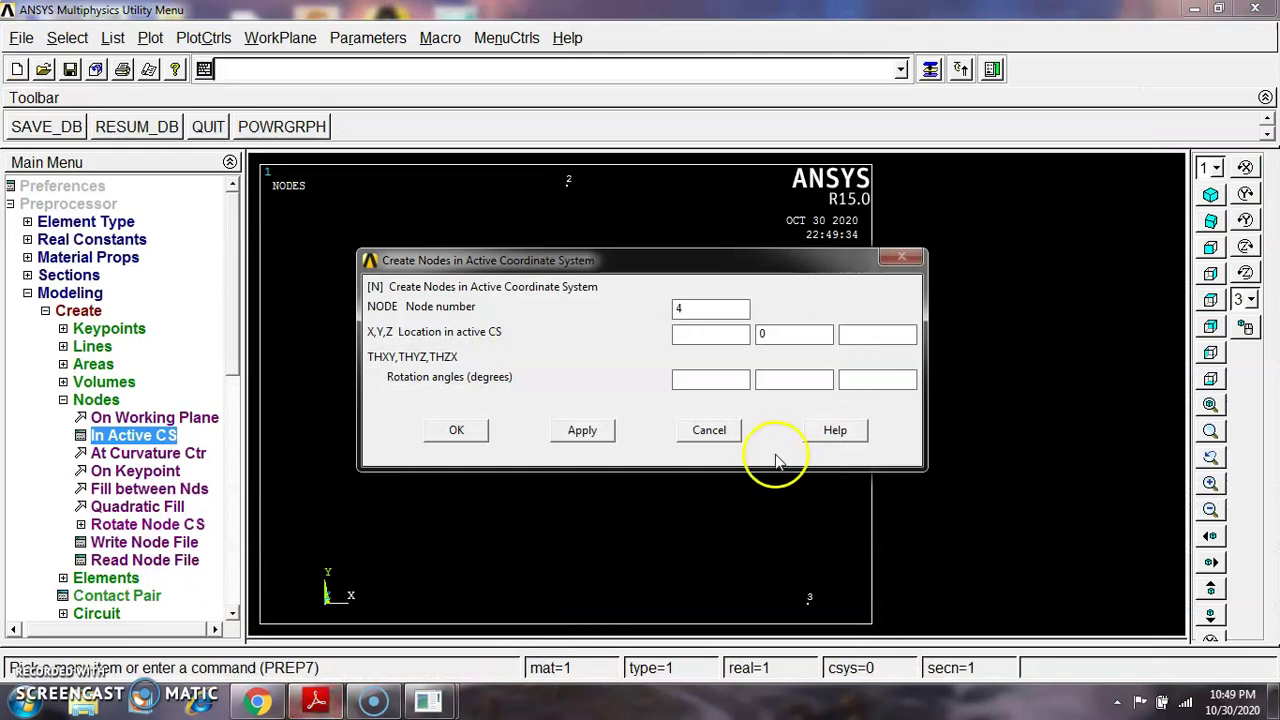
left_click(717, 338)
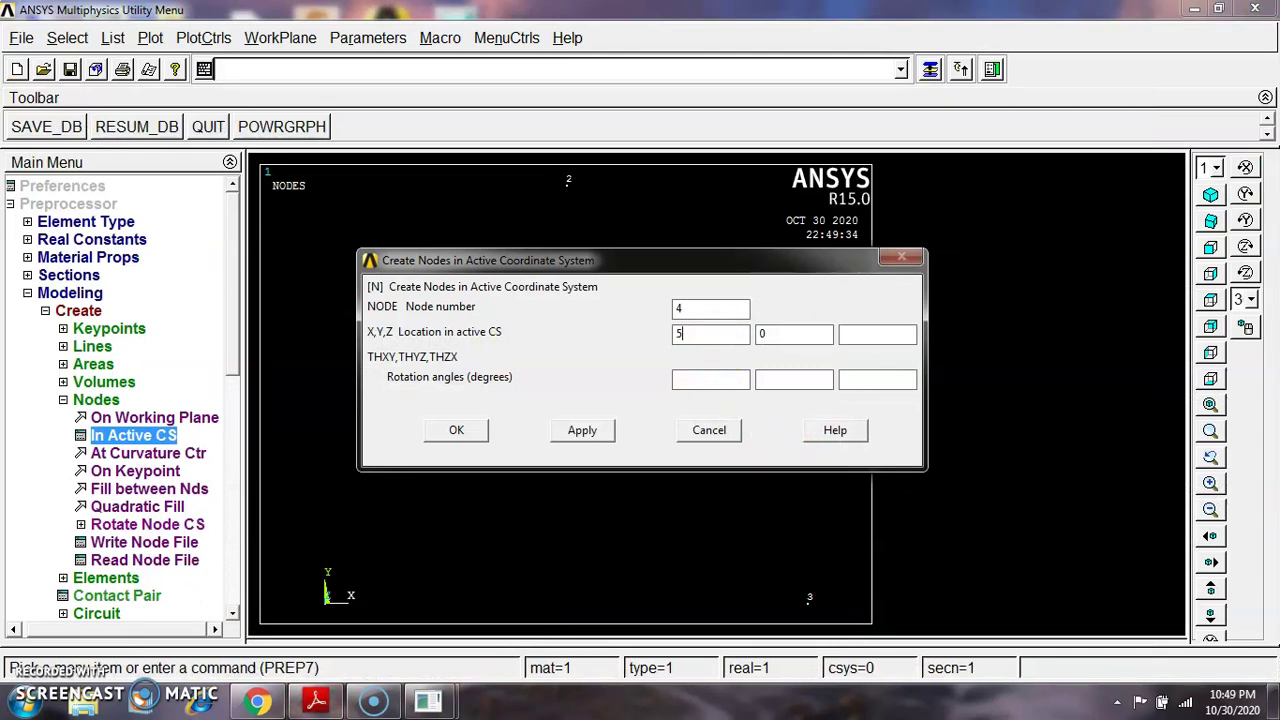
type("5400")
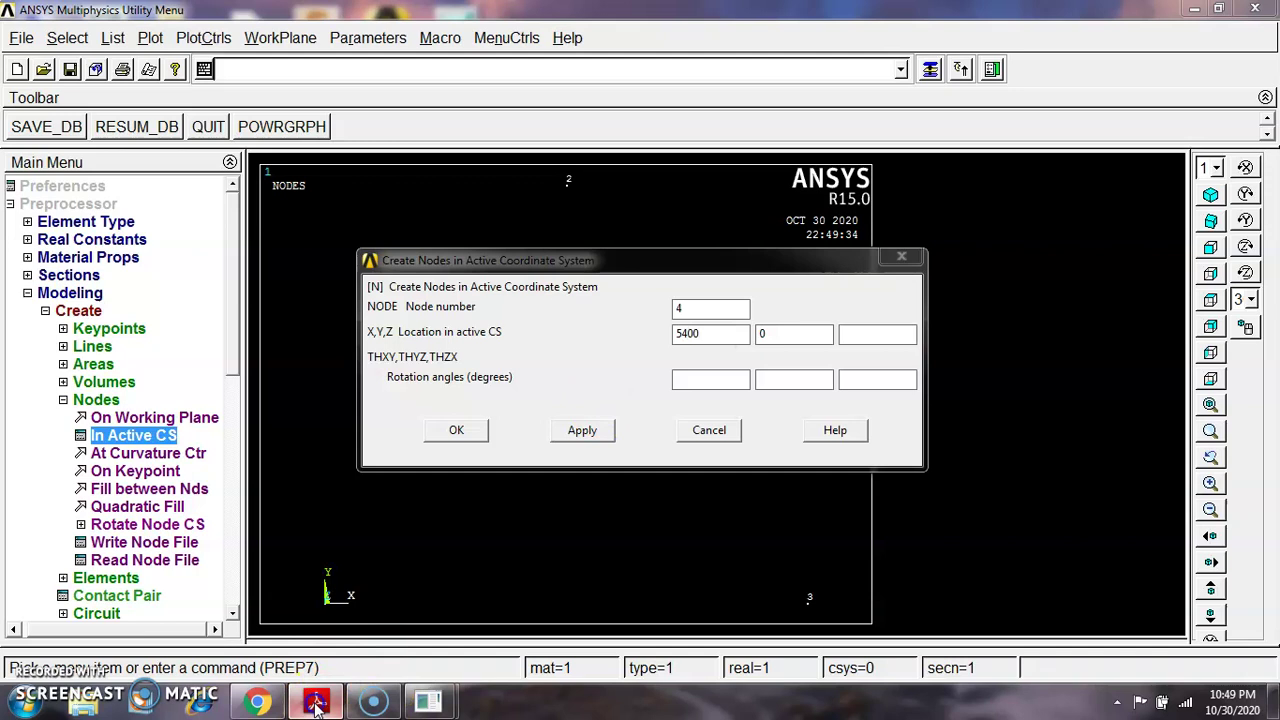
left_click(316, 703)
left_click(316, 703)
left_click(799, 338)
type("0")
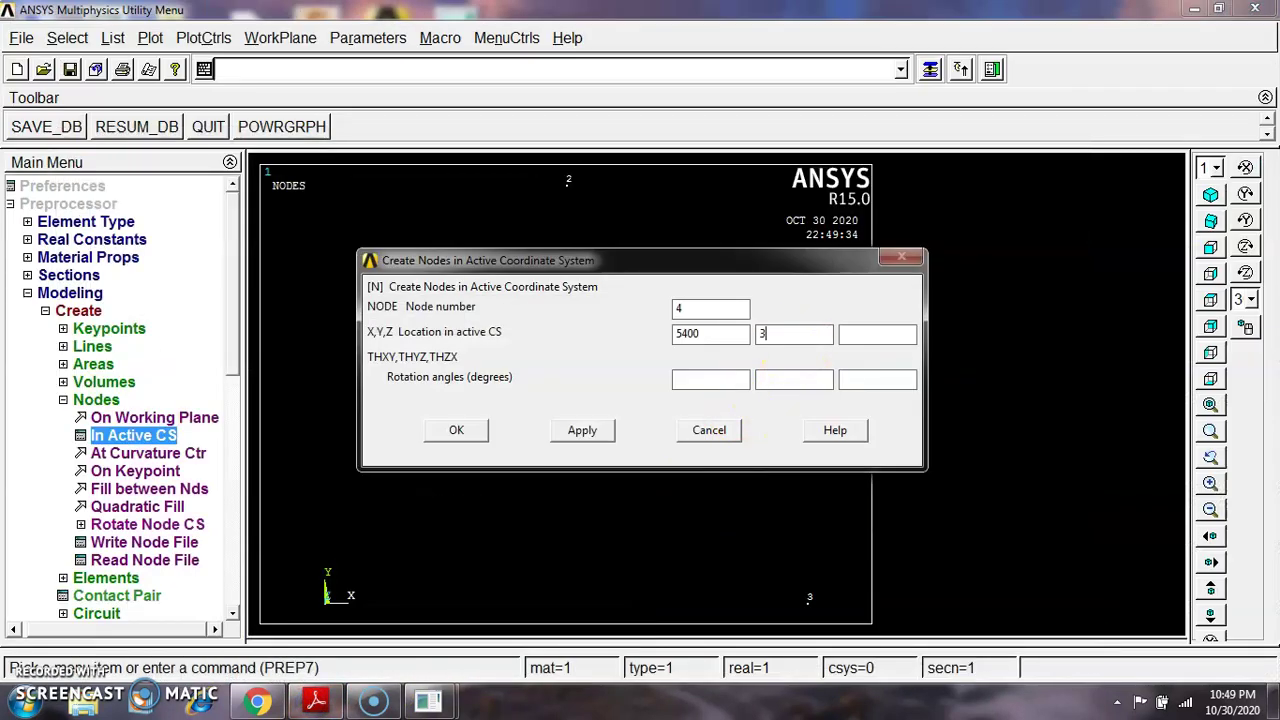
type("118")
left_click(582, 430)
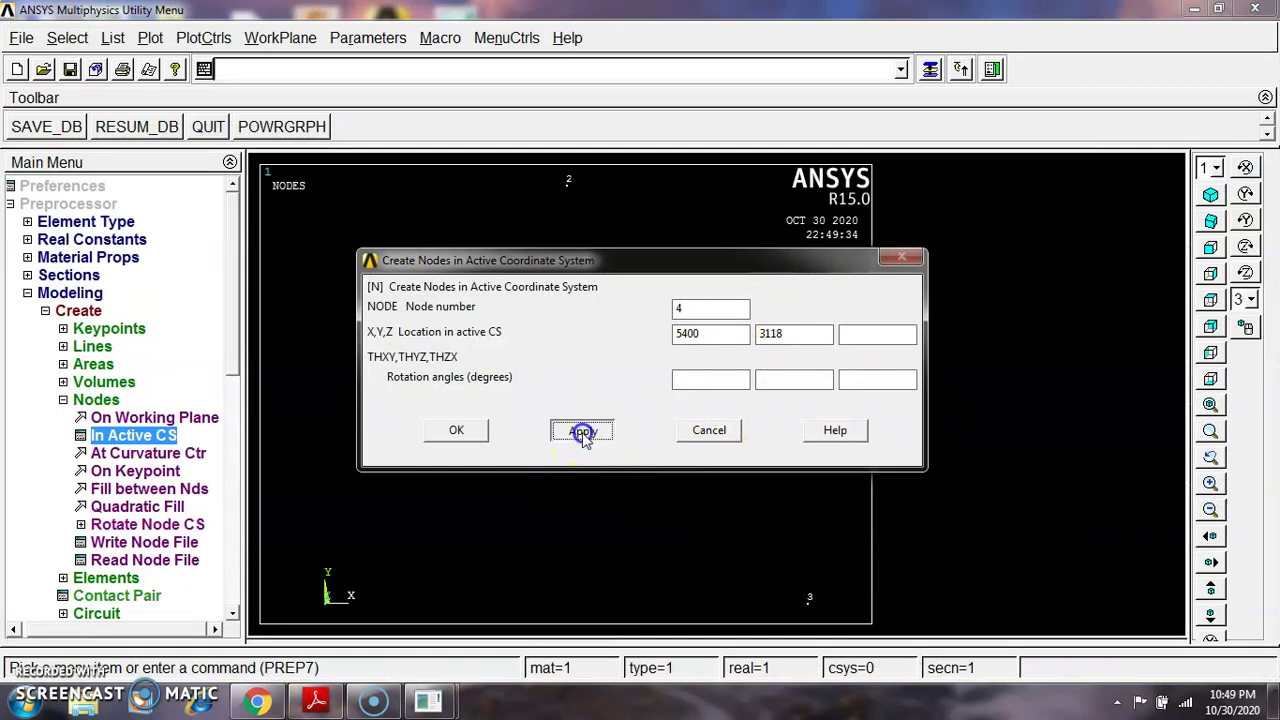
Create node 5 at X 7200, Y 0, checking the coordinates in the lab manual in Adobe Reader
left_click(711, 312)
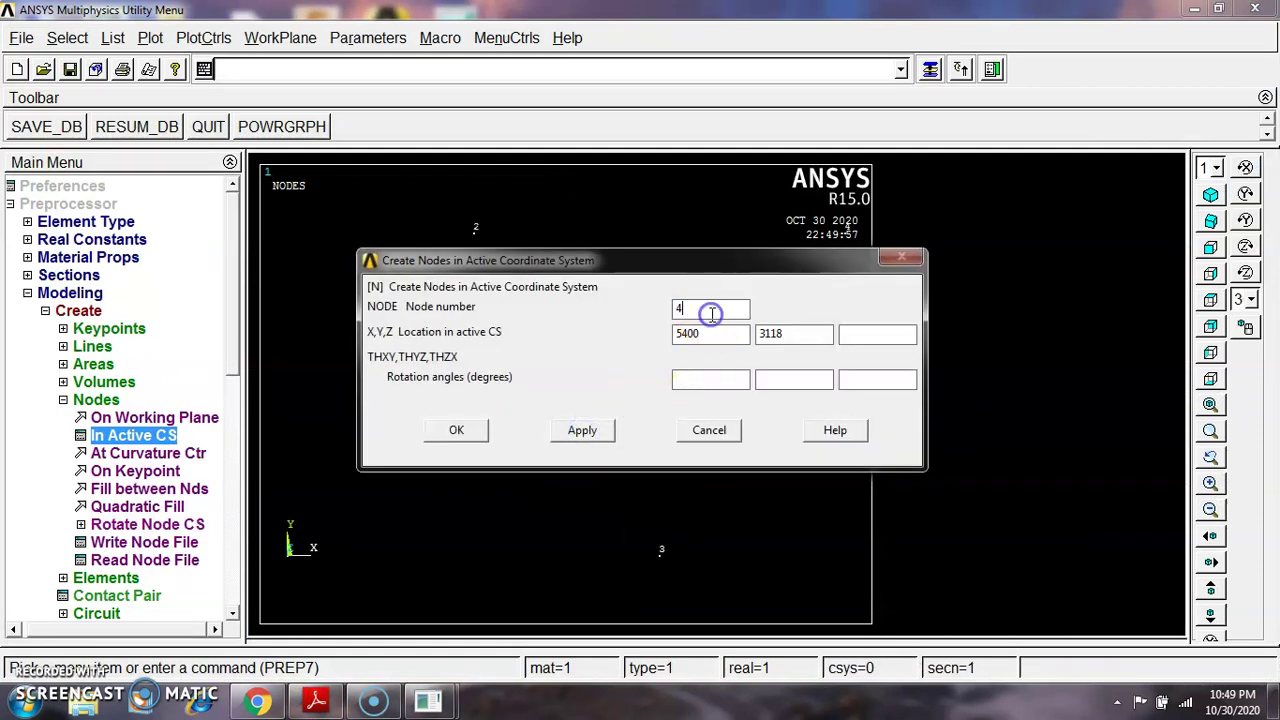
left_click(318, 703)
left_click(338, 703)
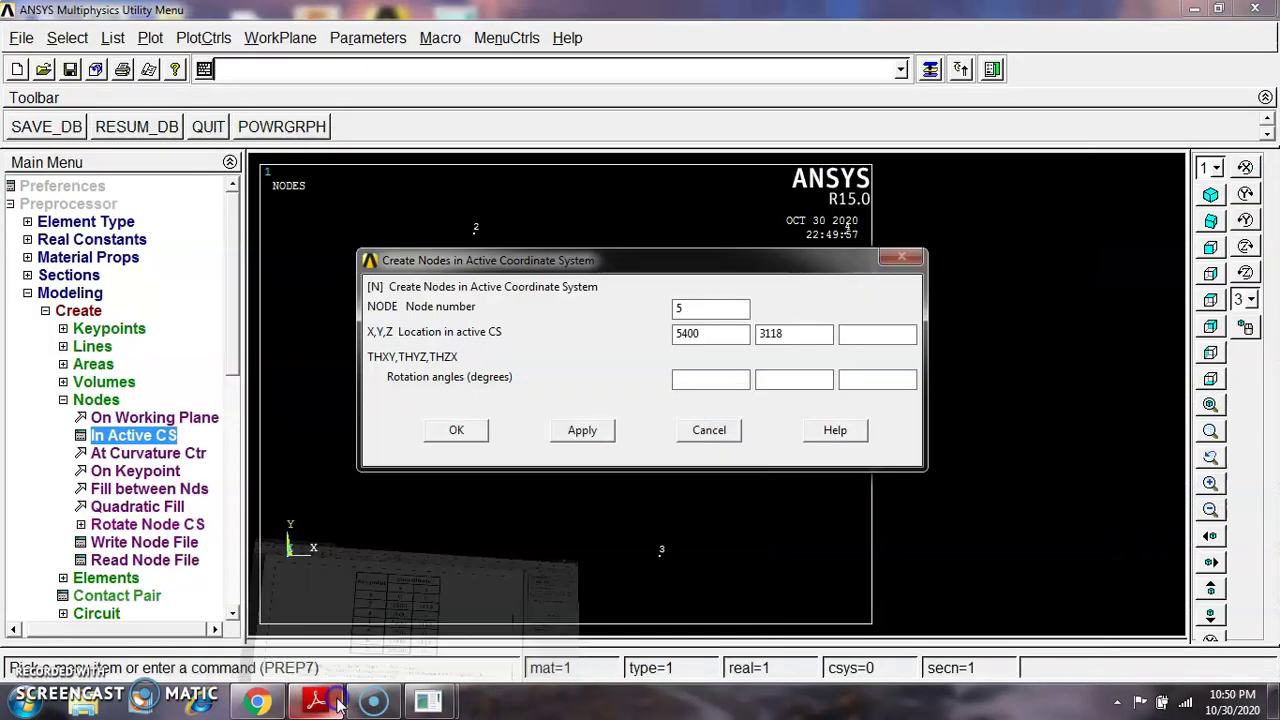
left_click_drag(728, 333, 559, 327)
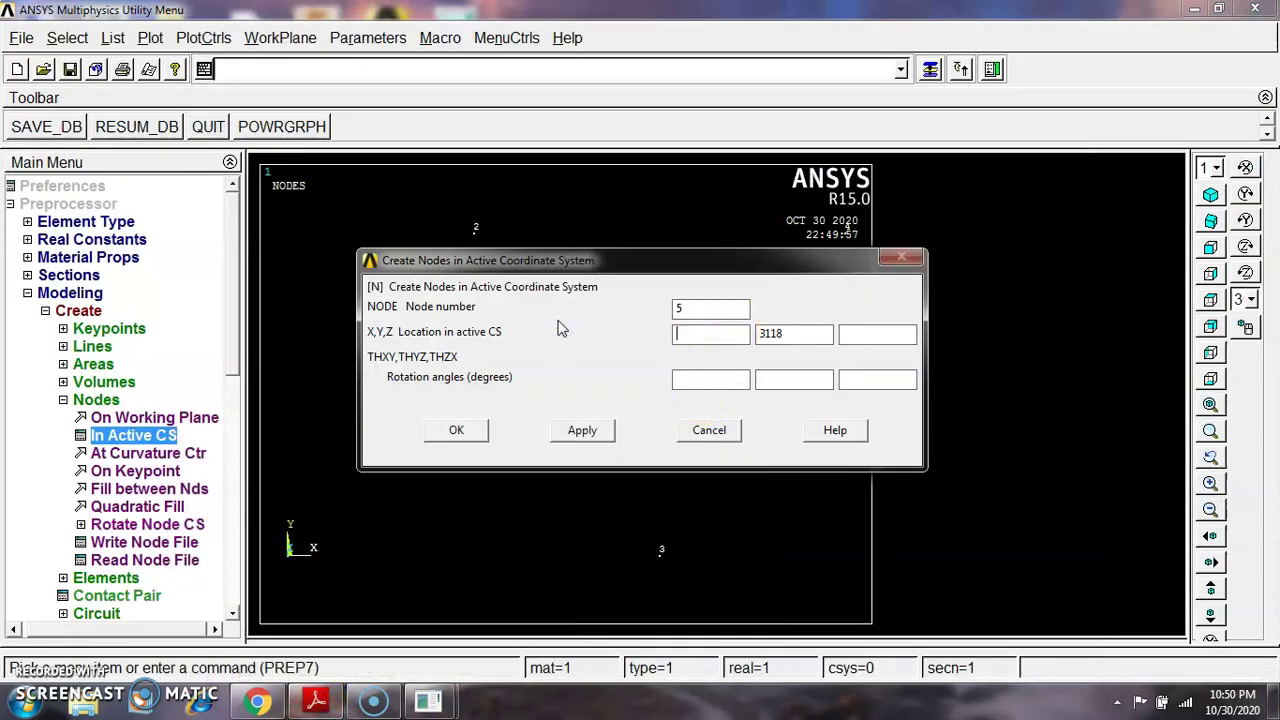
type("7200")
left_click(772, 328)
left_click(582, 432)
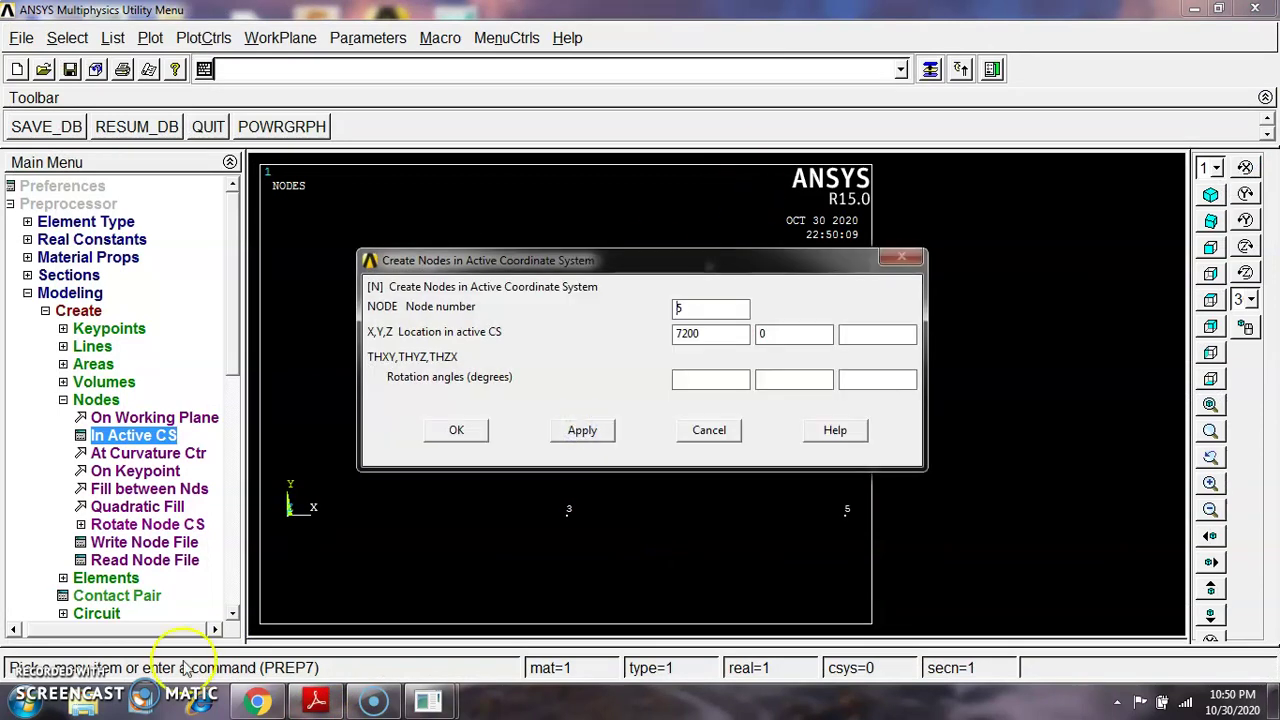
Look up the next coordinates in the lab manual and apply X 9000, Y 3118 with node number 5
left_click(315, 702)
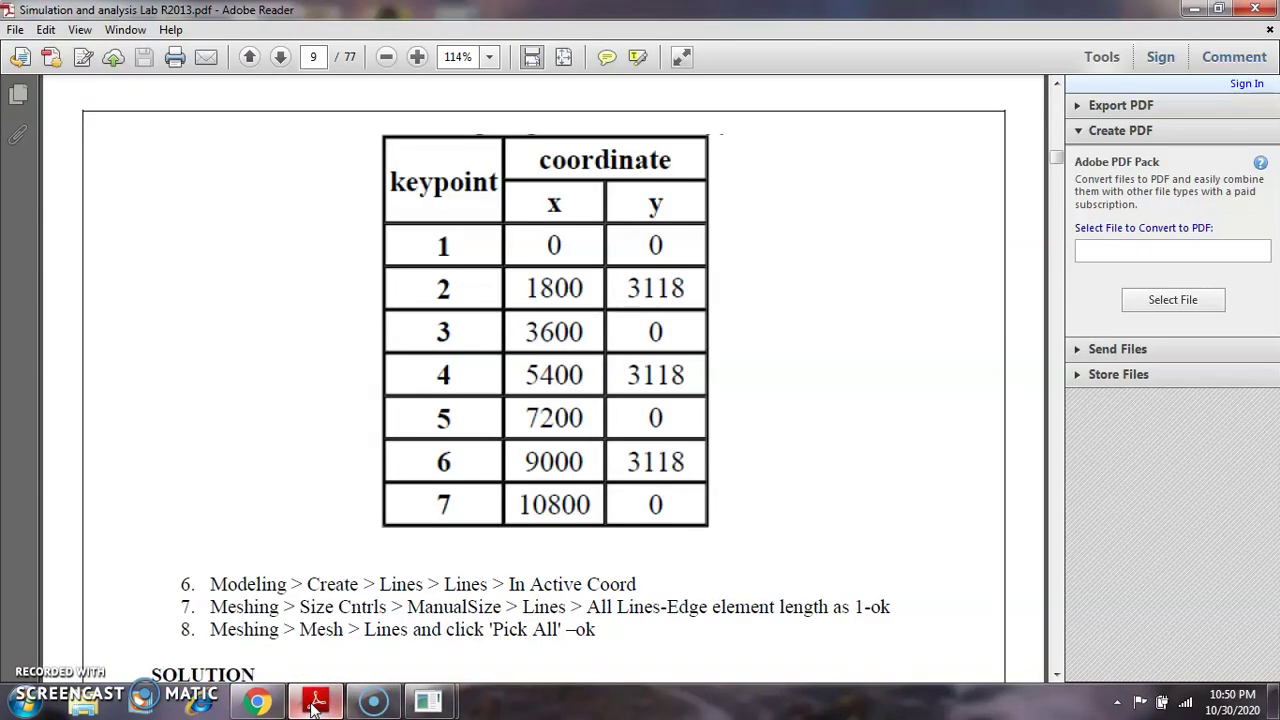
left_click(315, 702)
left_click(716, 337)
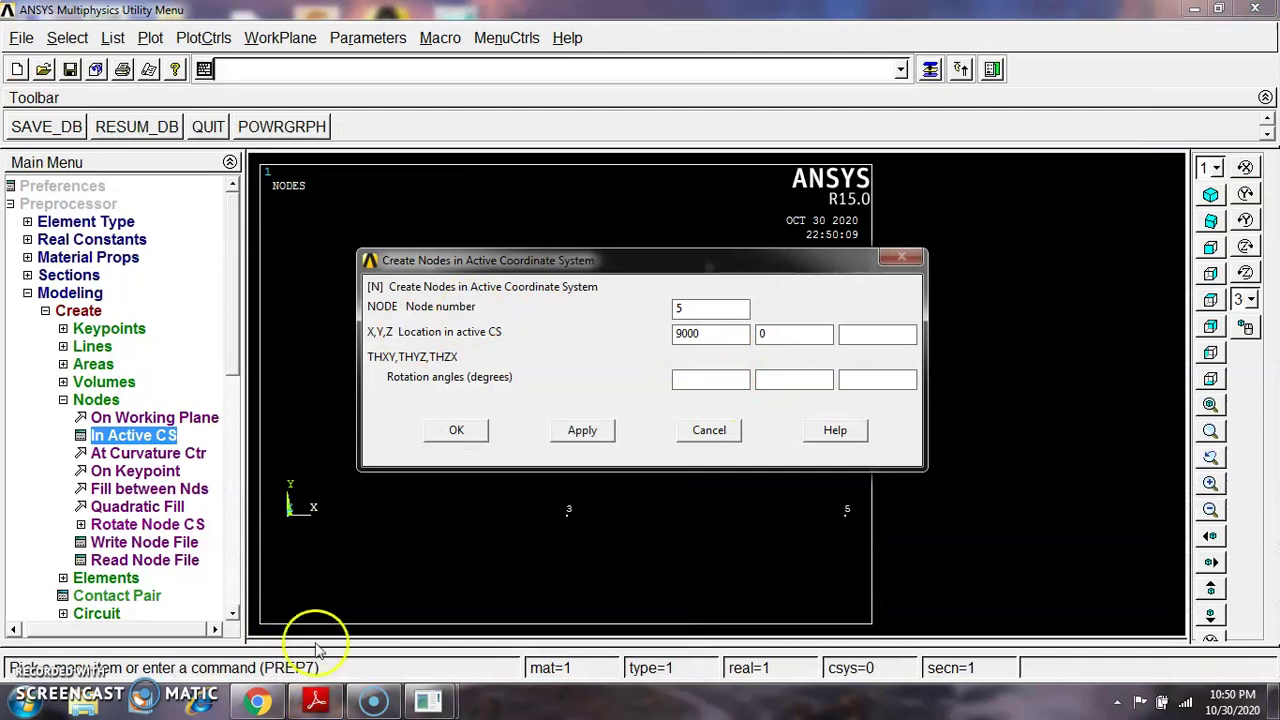
left_click(315, 702)
left_click(318, 704)
left_click(864, 343)
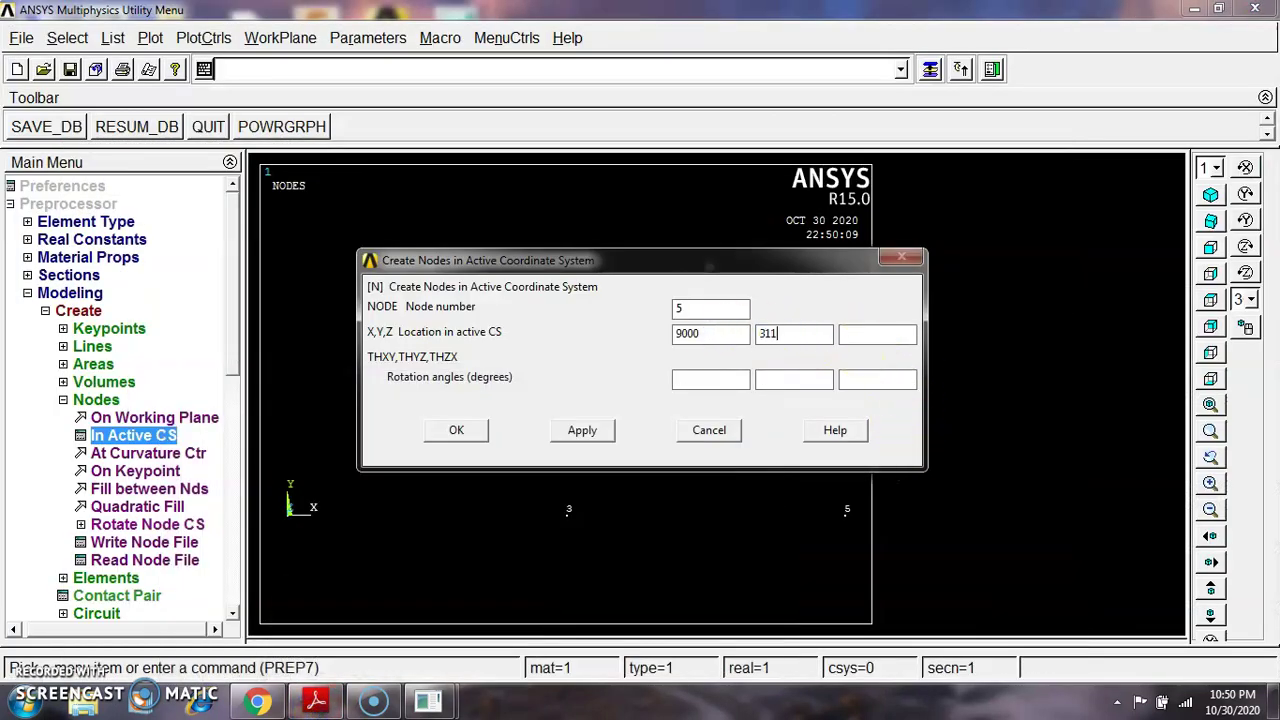
left_click(592, 432)
left_click(717, 306)
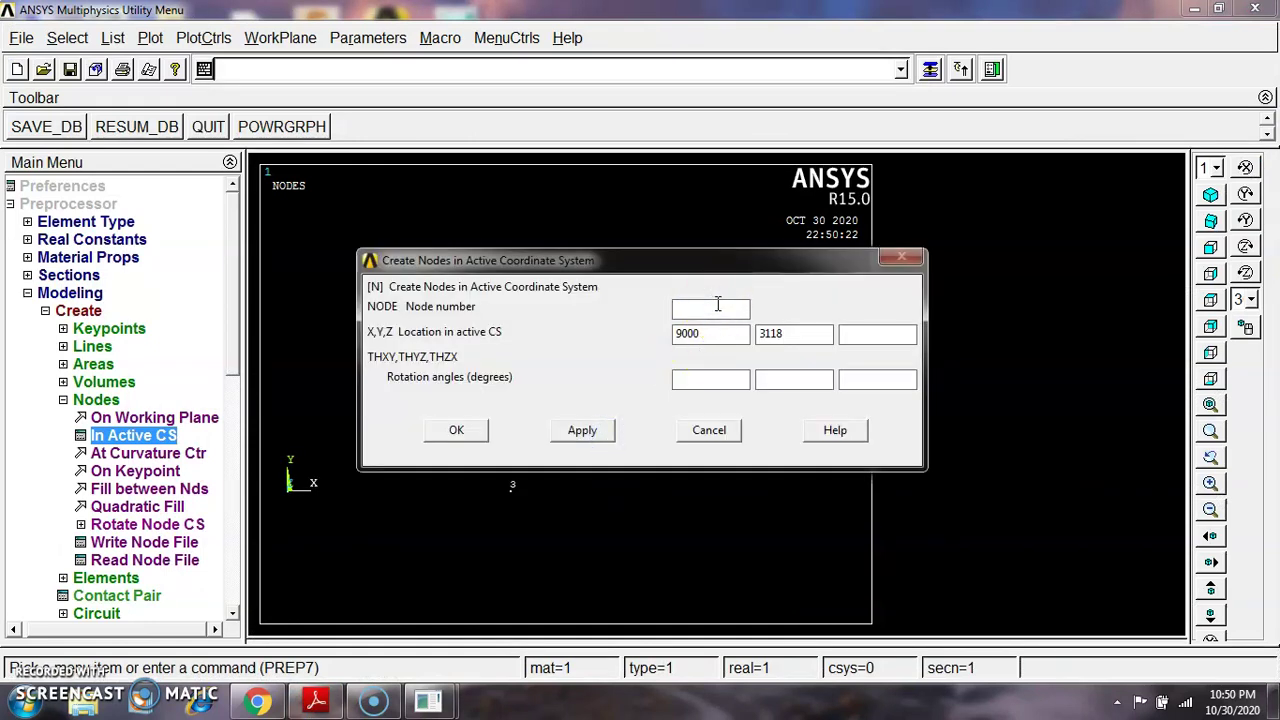
type("6")
left_click(315, 702)
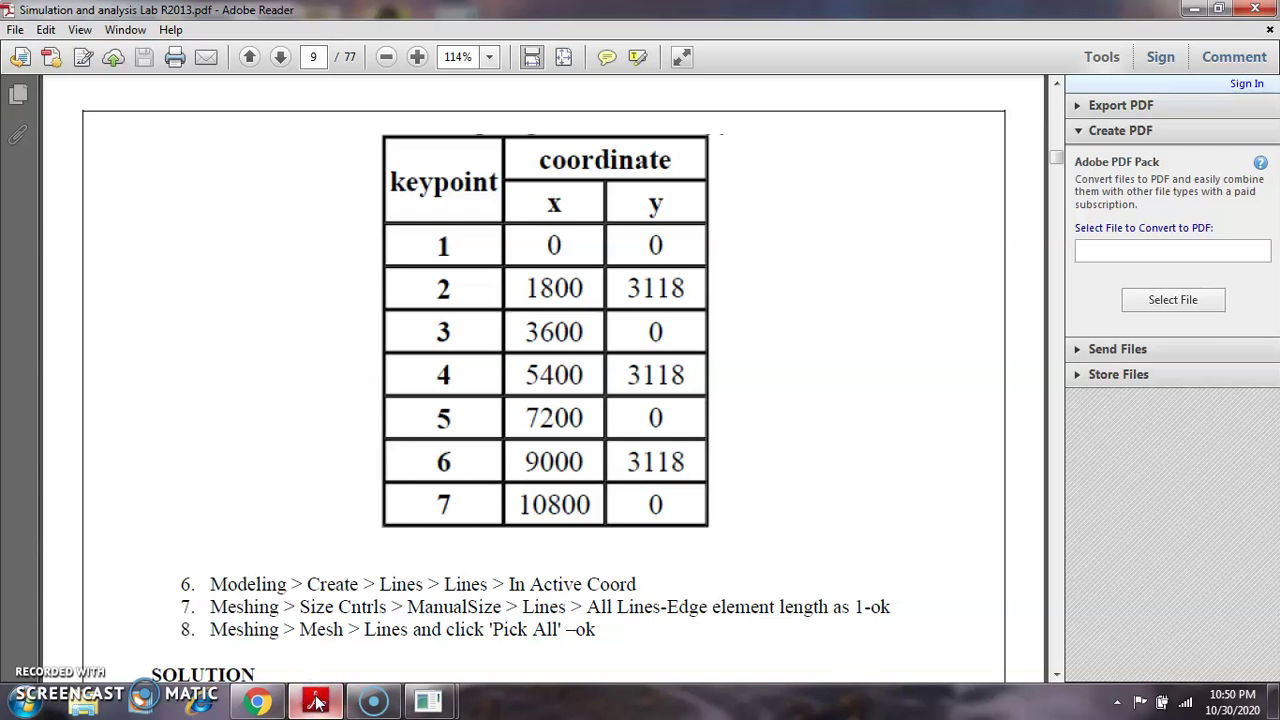
left_click(315, 702)
left_click_drag(590, 268, 437, 316)
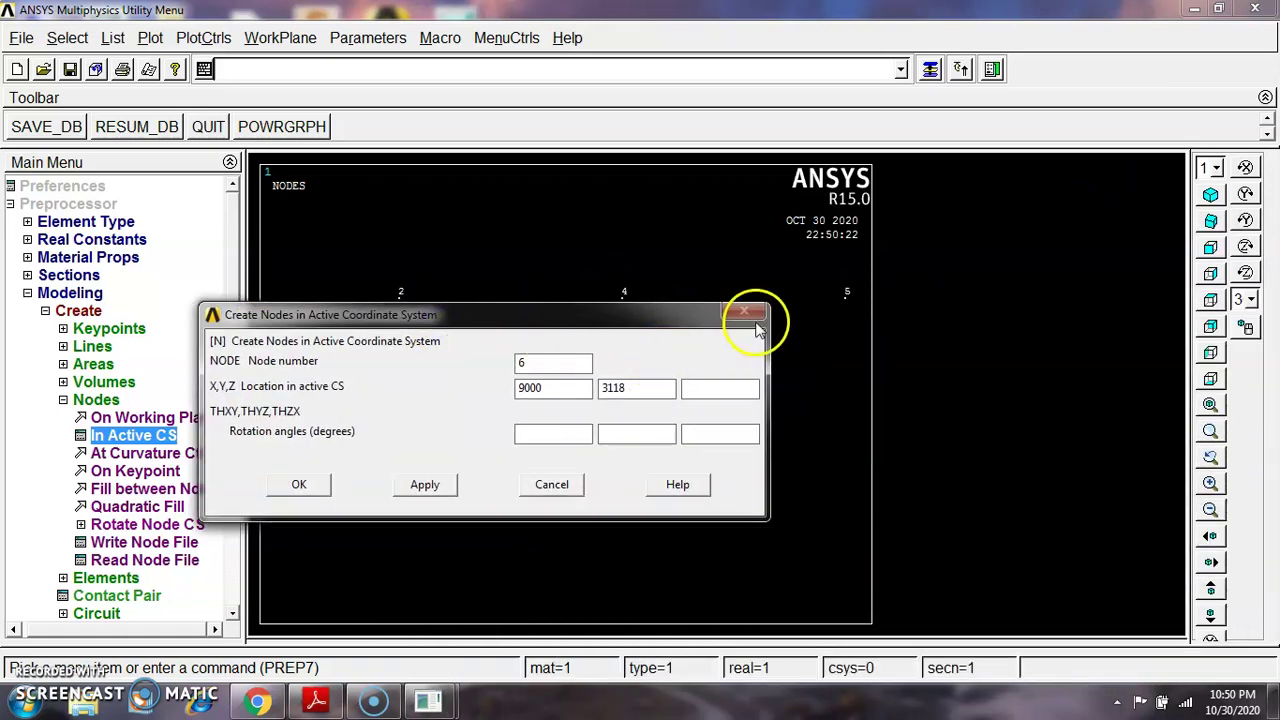
left_click(539, 484)
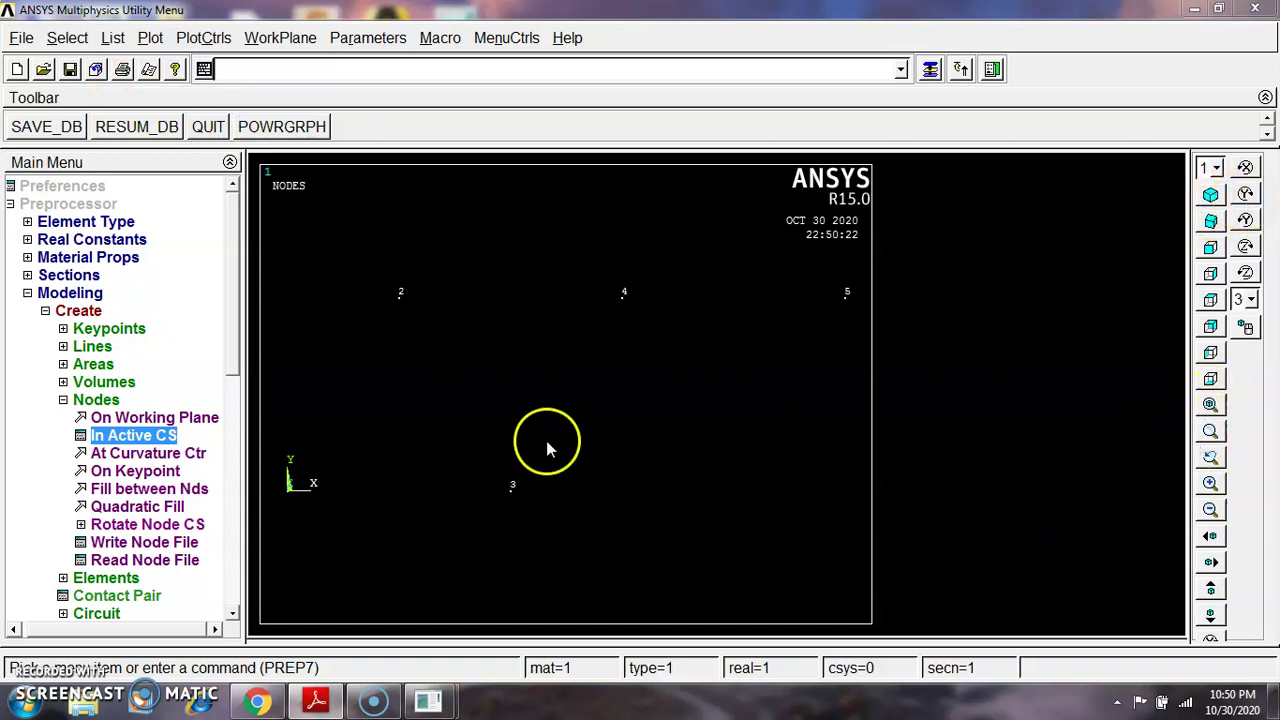
left_click(135, 417)
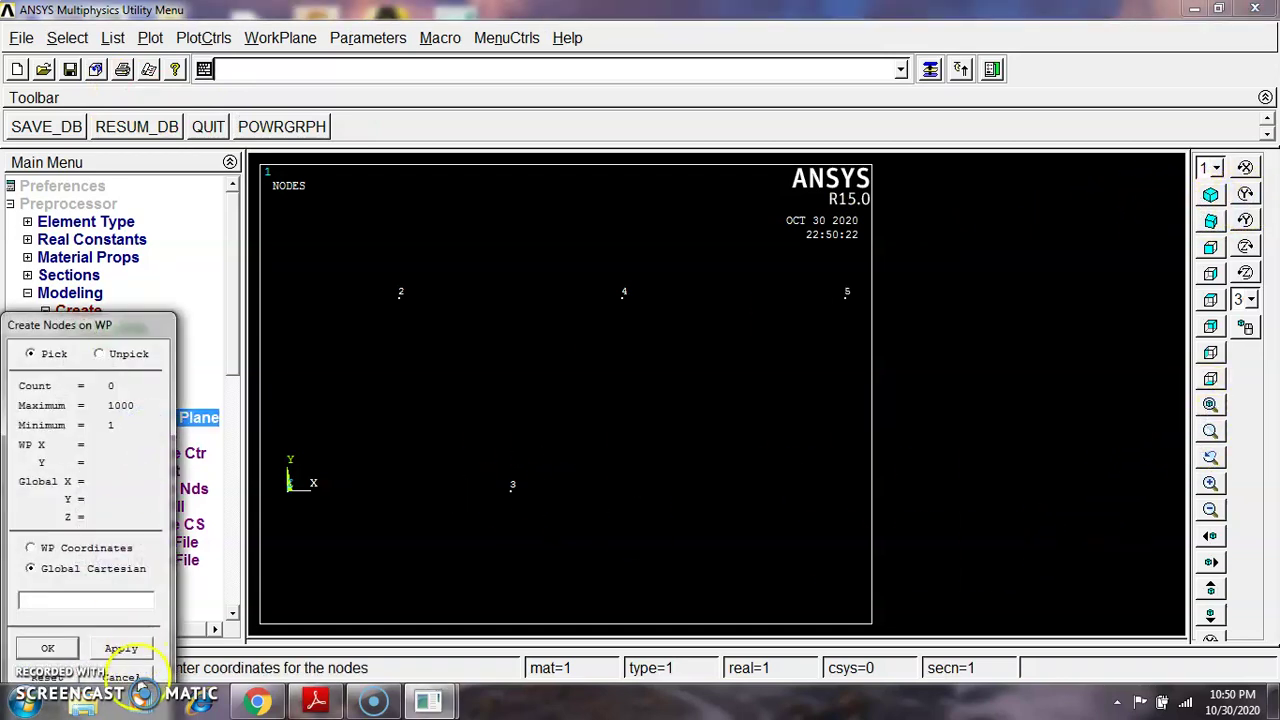
Create node 6 at X 9000, Y 3118 in the active coordinate system, checking the lab manual in Adobe Reader
left_click(136, 435)
left_click(712, 308)
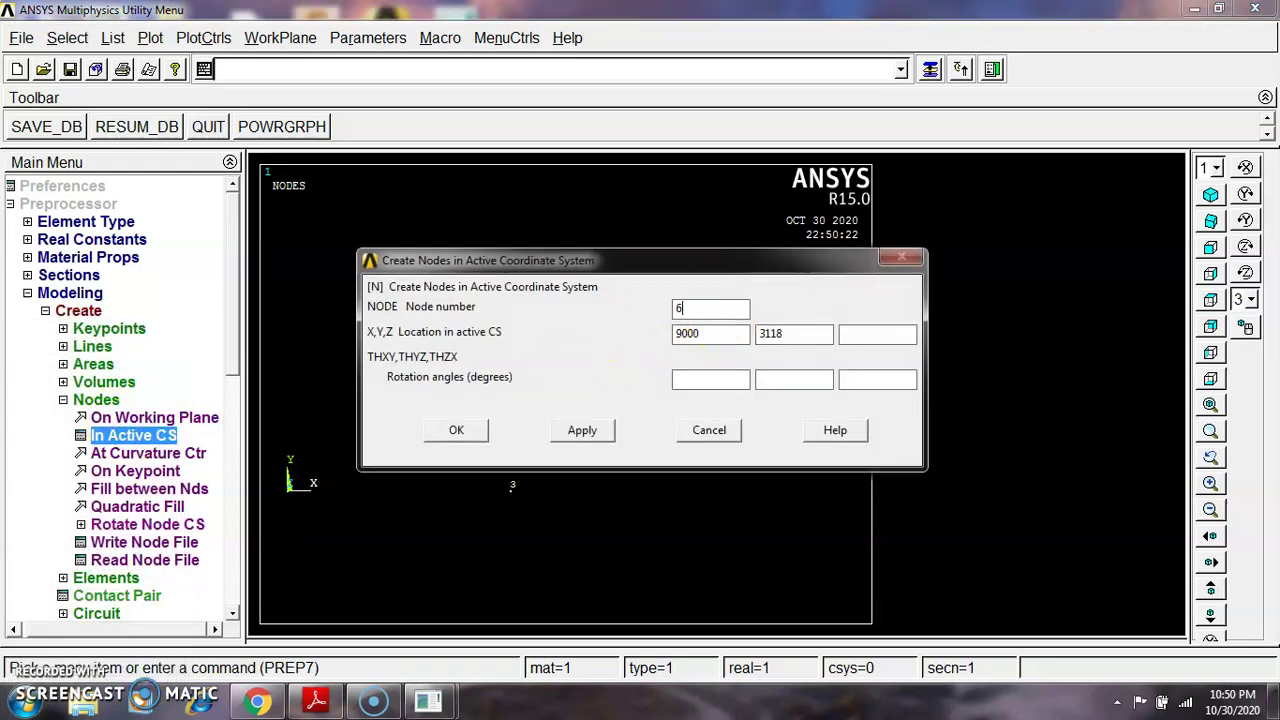
left_click(330, 700)
left_click(336, 700)
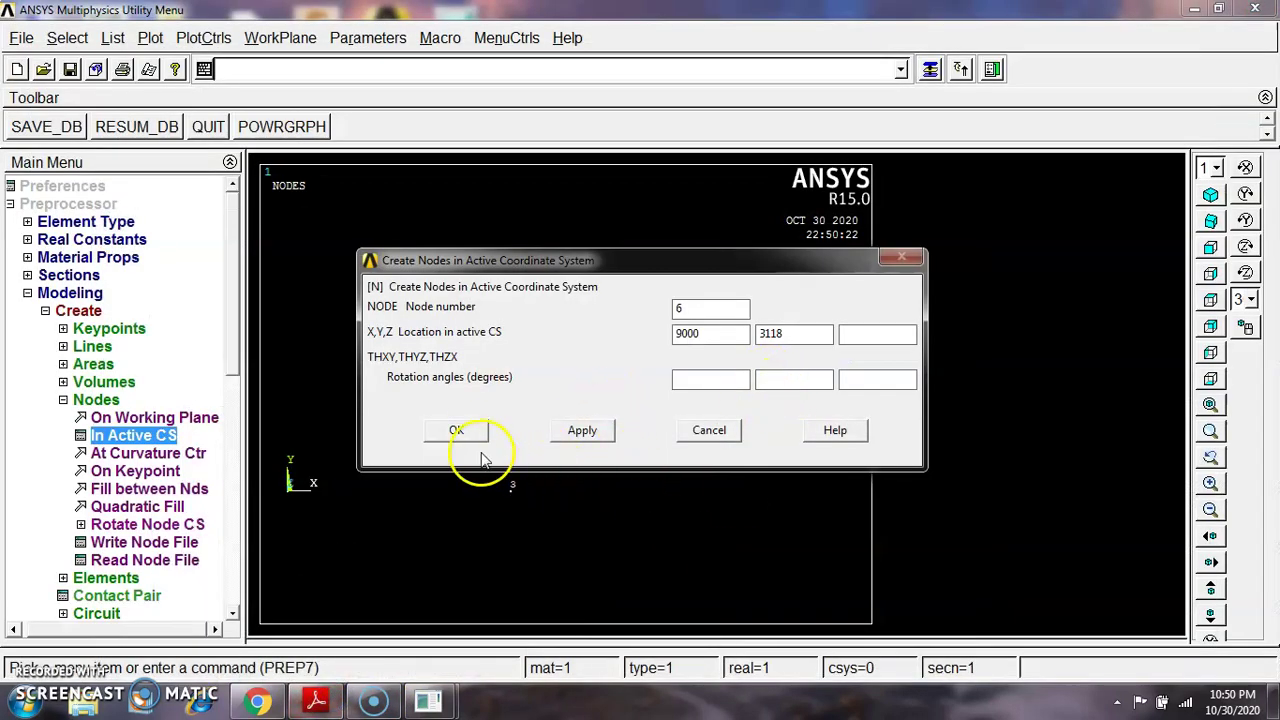
left_click(456, 430)
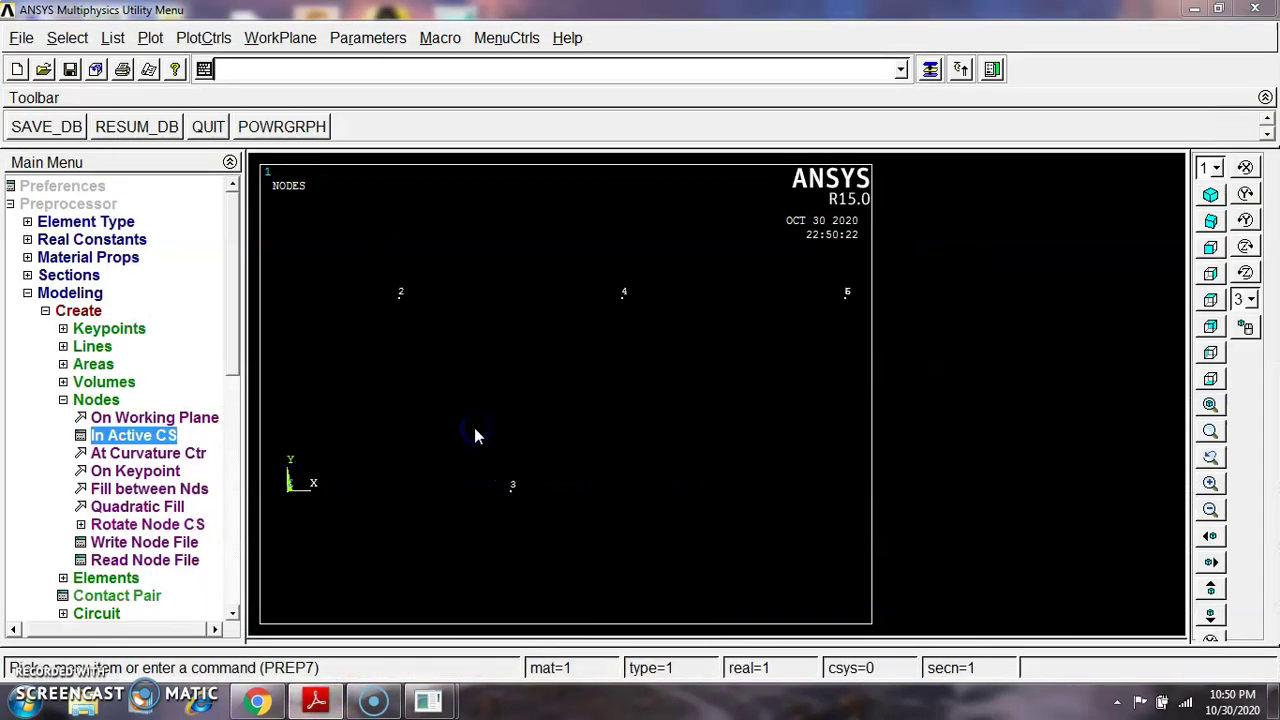
Create node 7 at X 10800, Y 0 in the active coordinate system, checking the lab manual's keypoint table in Adobe Reader
left_click(133, 440)
double_click(711, 309)
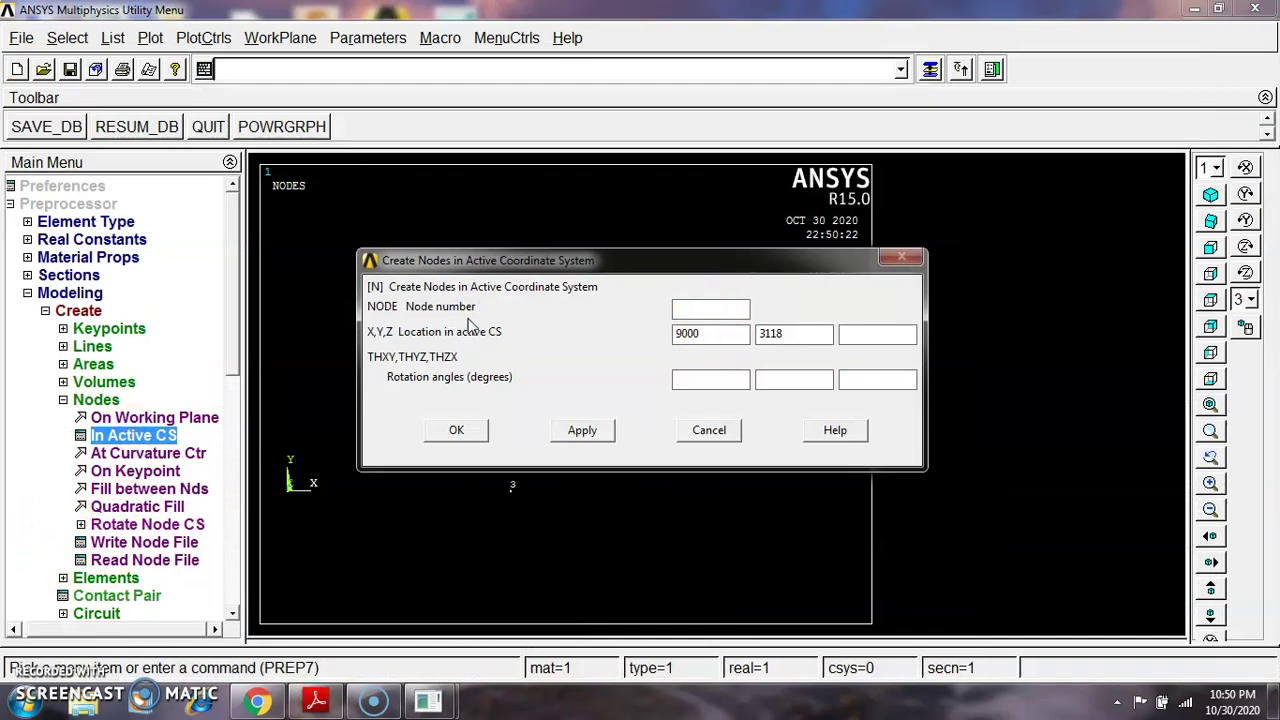
left_click(330, 704)
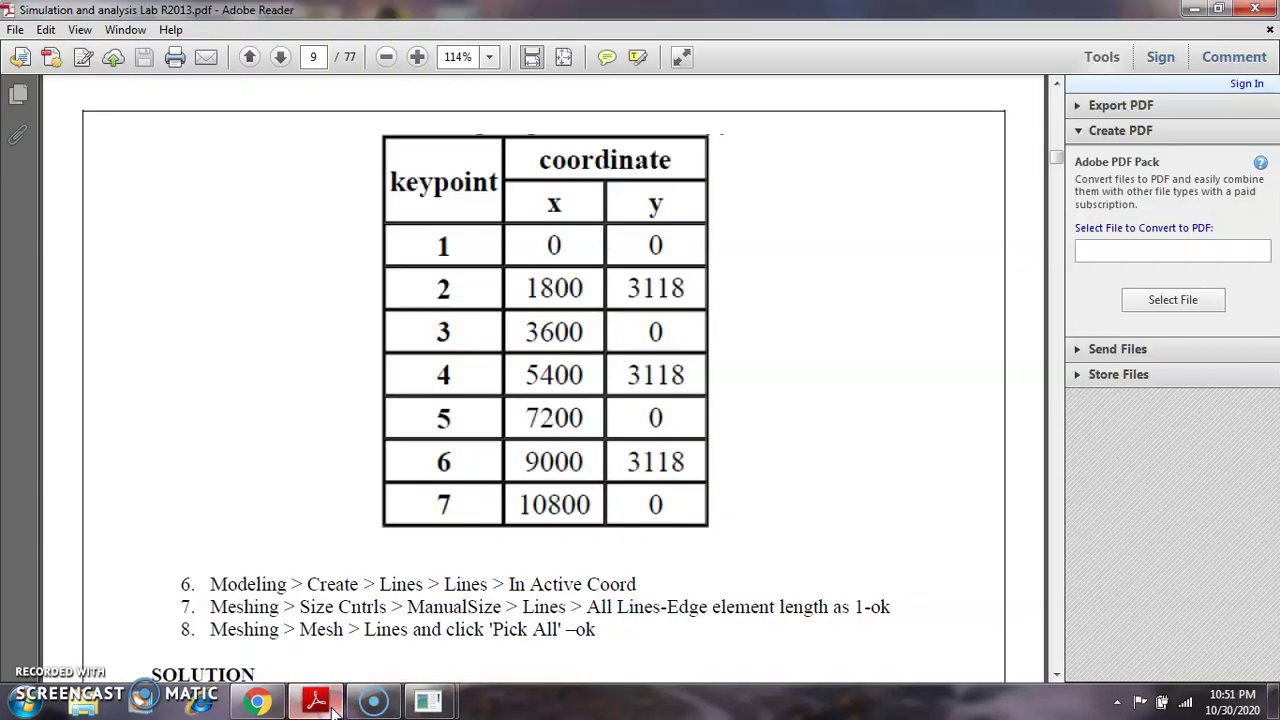
left_click(333, 706)
double_click(700, 335)
key("BackSpace")
type("10800")
left_click(316, 700)
left_click(316, 700)
double_click(790, 334)
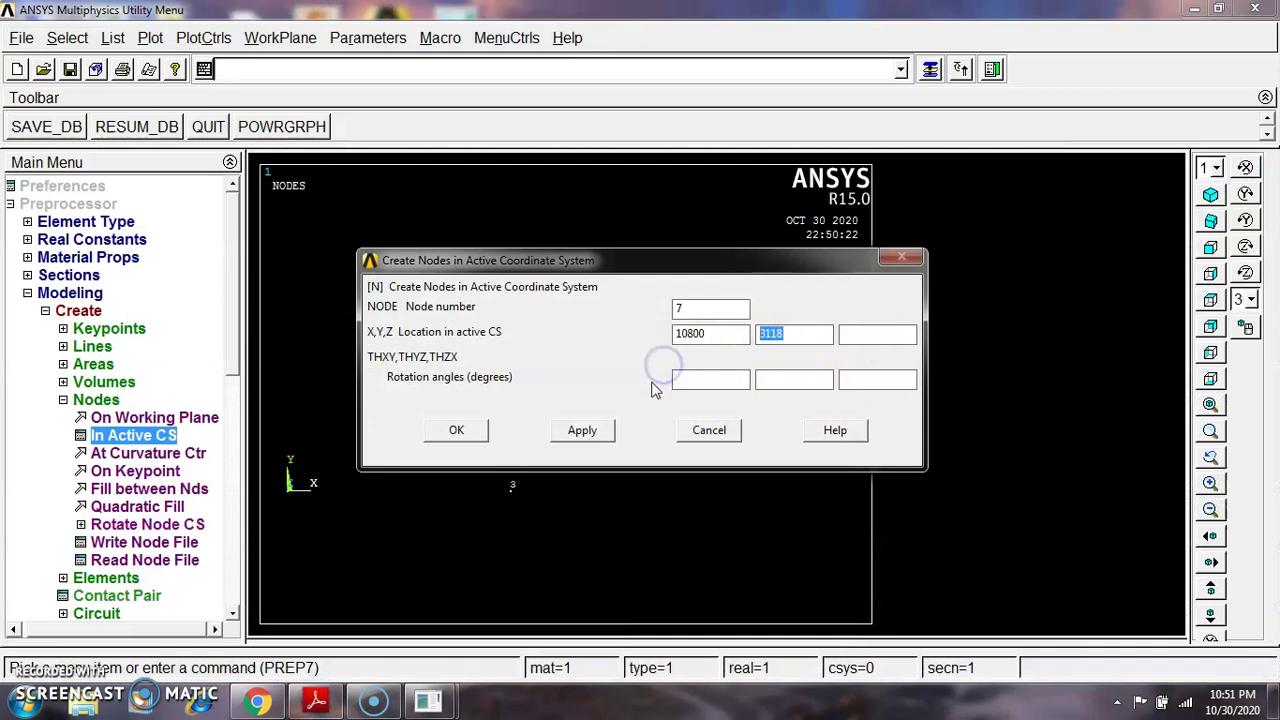
type("0")
left_click(482, 430)
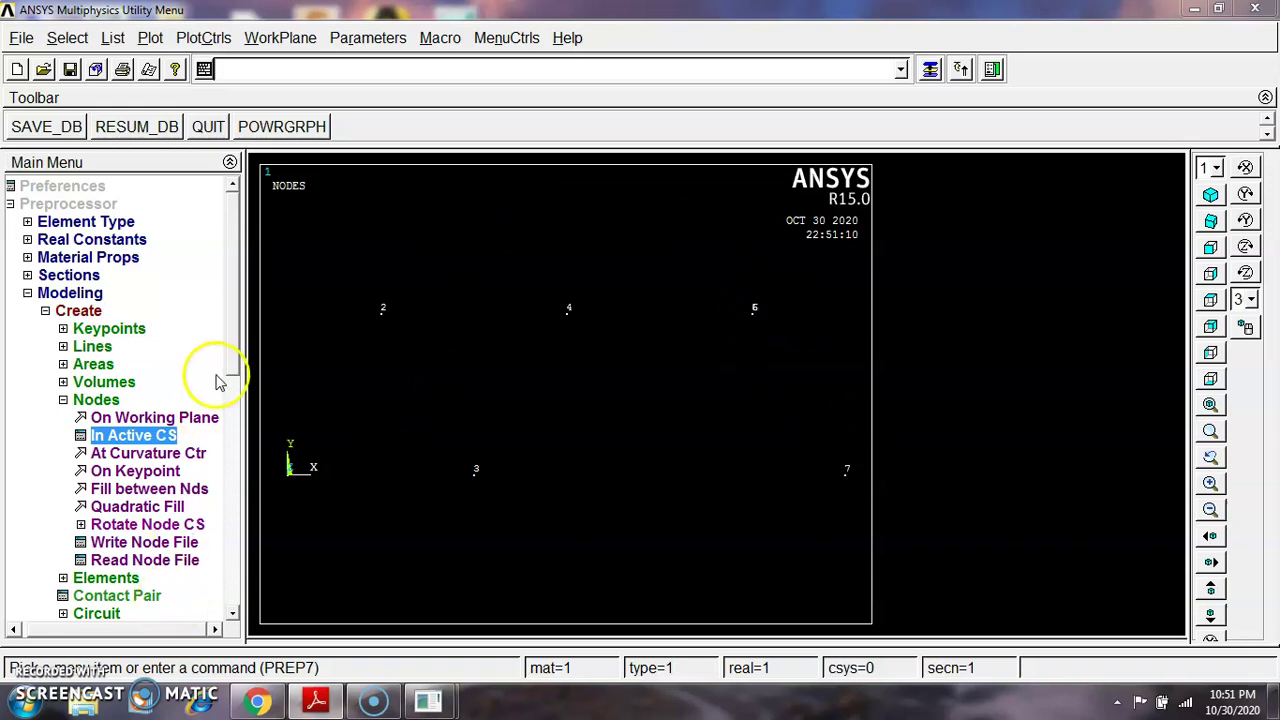
Delete the two overlapping nodes, 5 and 6, at the truss's upper-right joint
left_click_drag(234, 334, 229, 437)
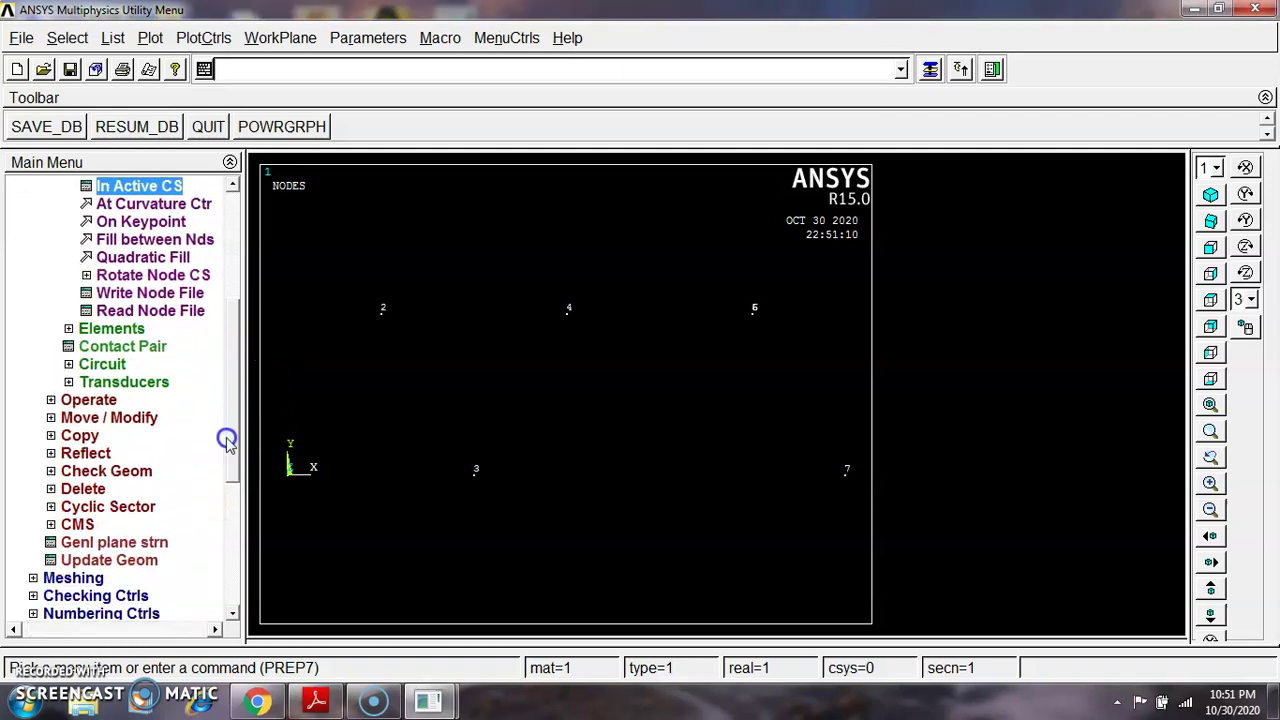
left_click(83, 489)
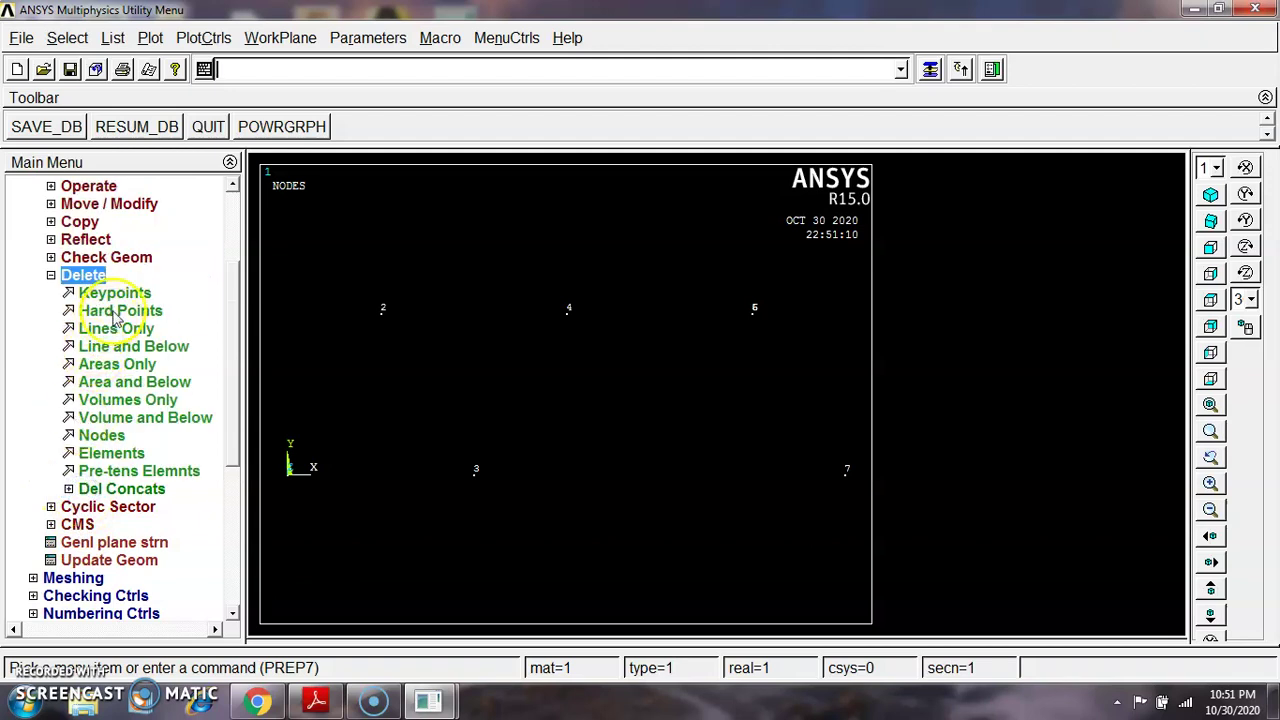
left_click(102, 437)
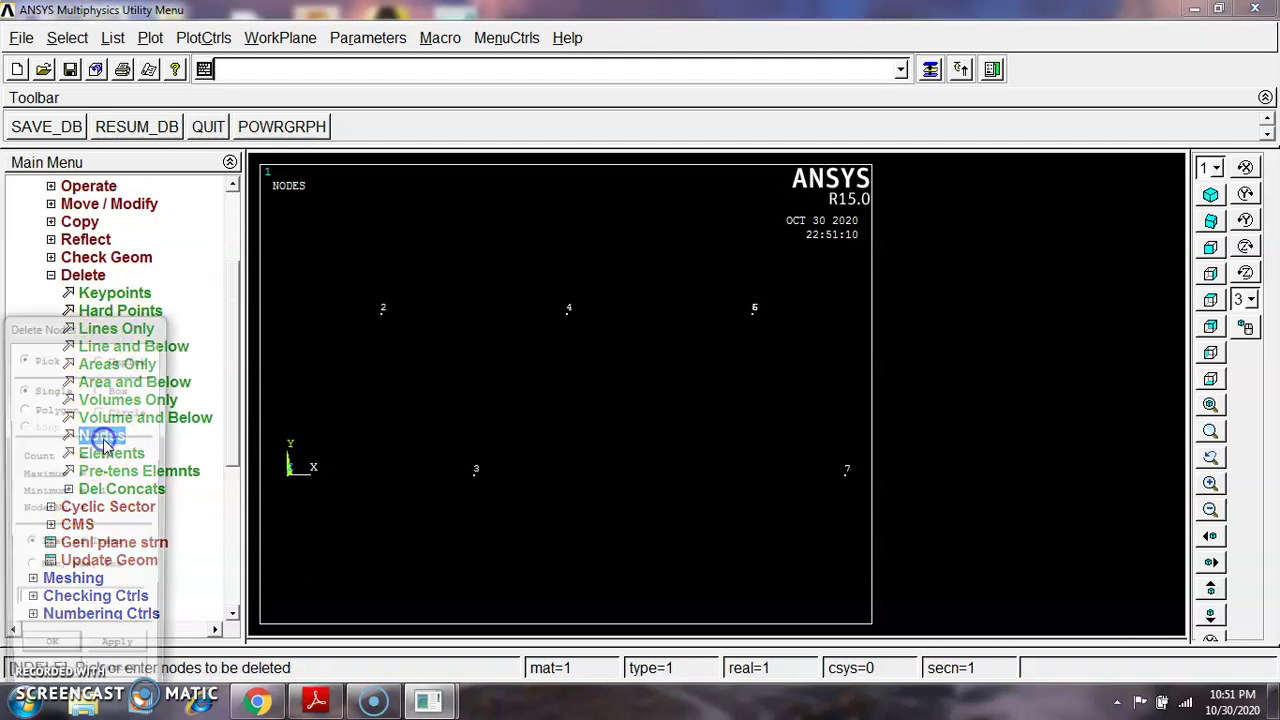
left_click(755, 311)
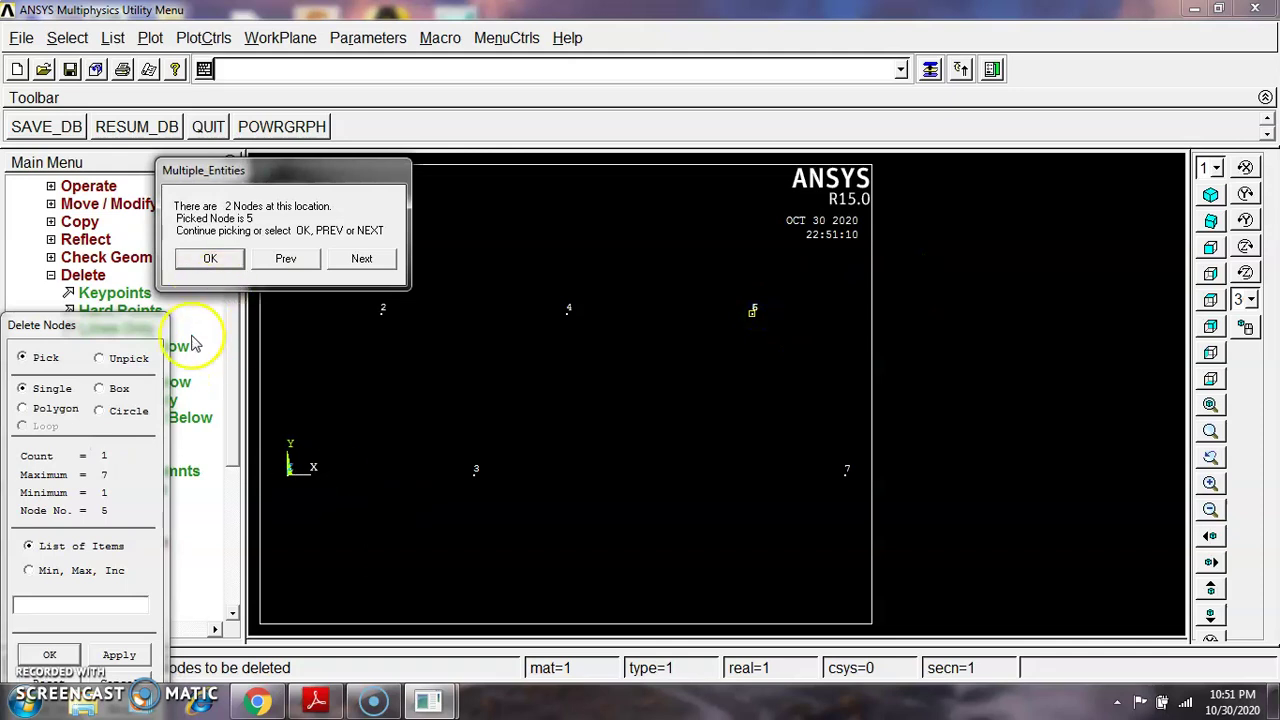
left_click_drag(158, 328, 812, 271)
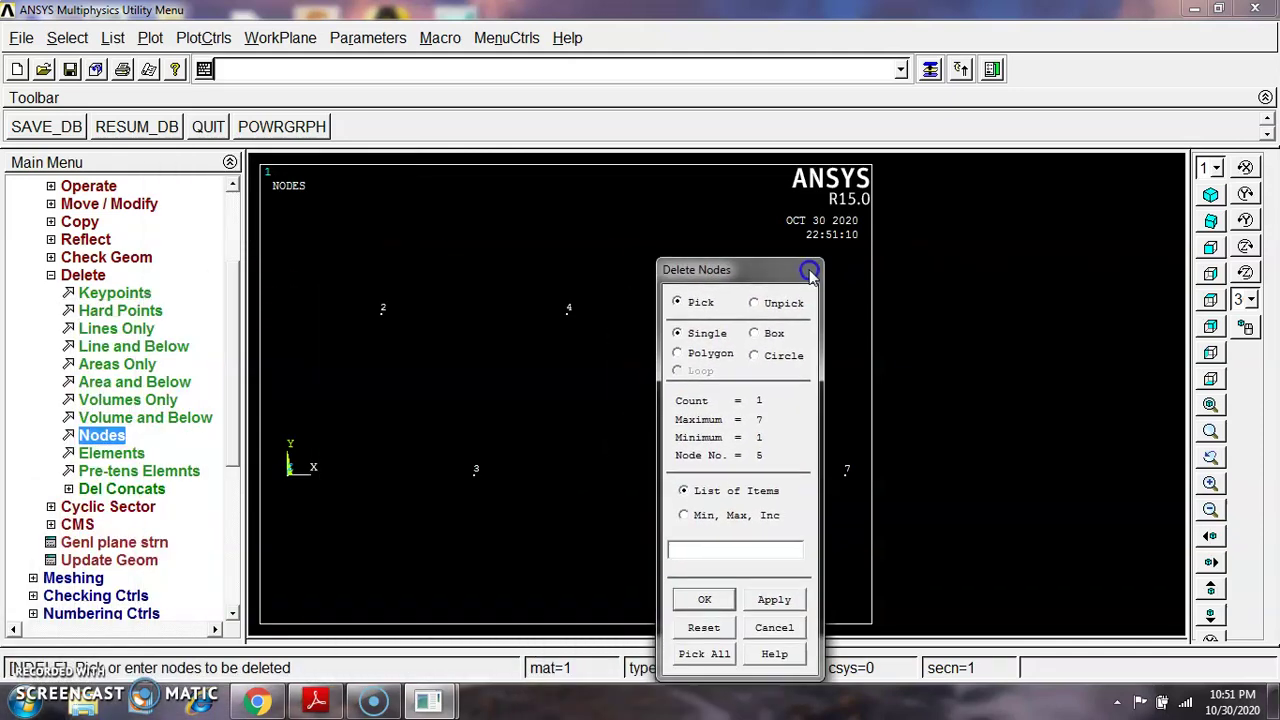
left_click(704, 599)
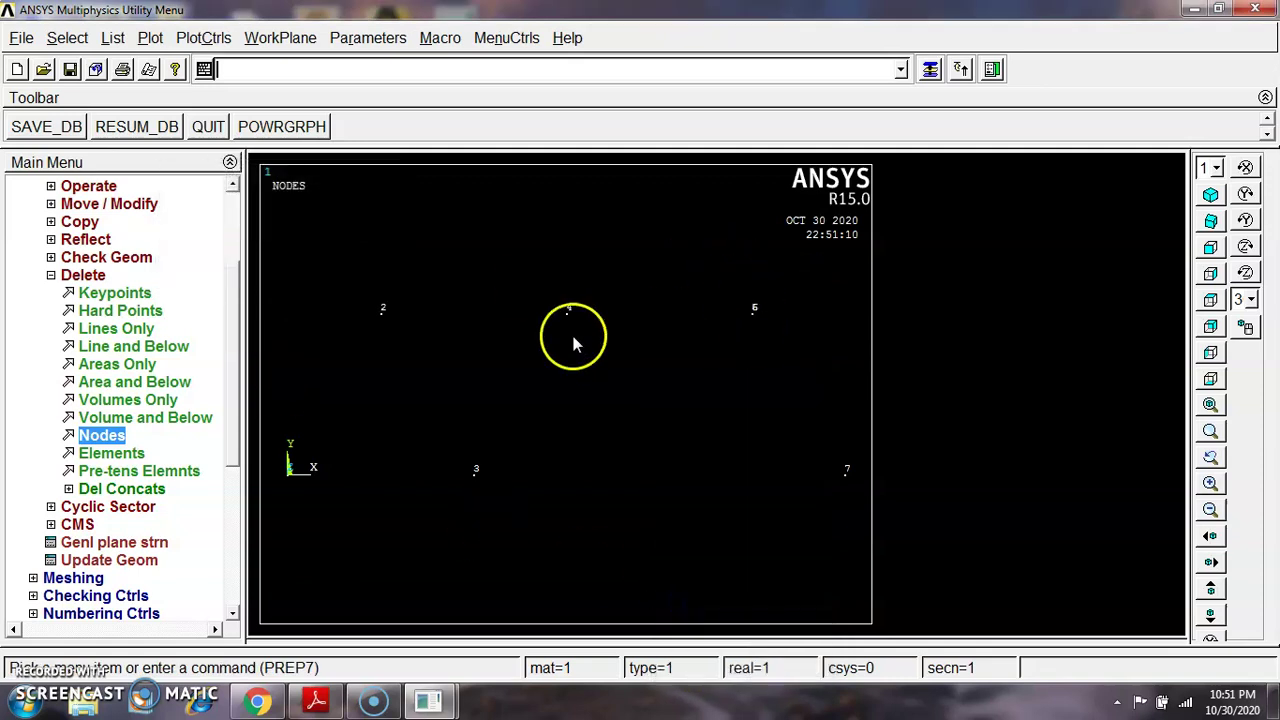
left_click(101, 435)
left_click(753, 320)
left_click(49, 654)
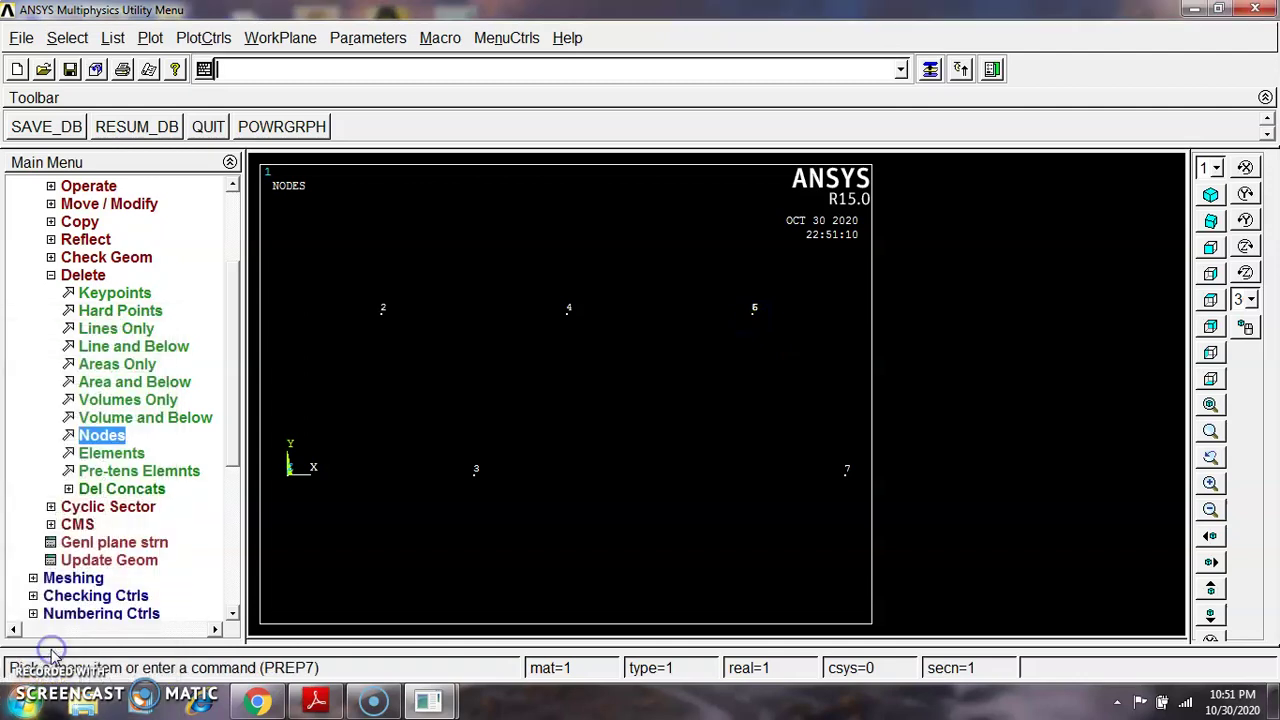
left_click(90, 435)
left_click(760, 328)
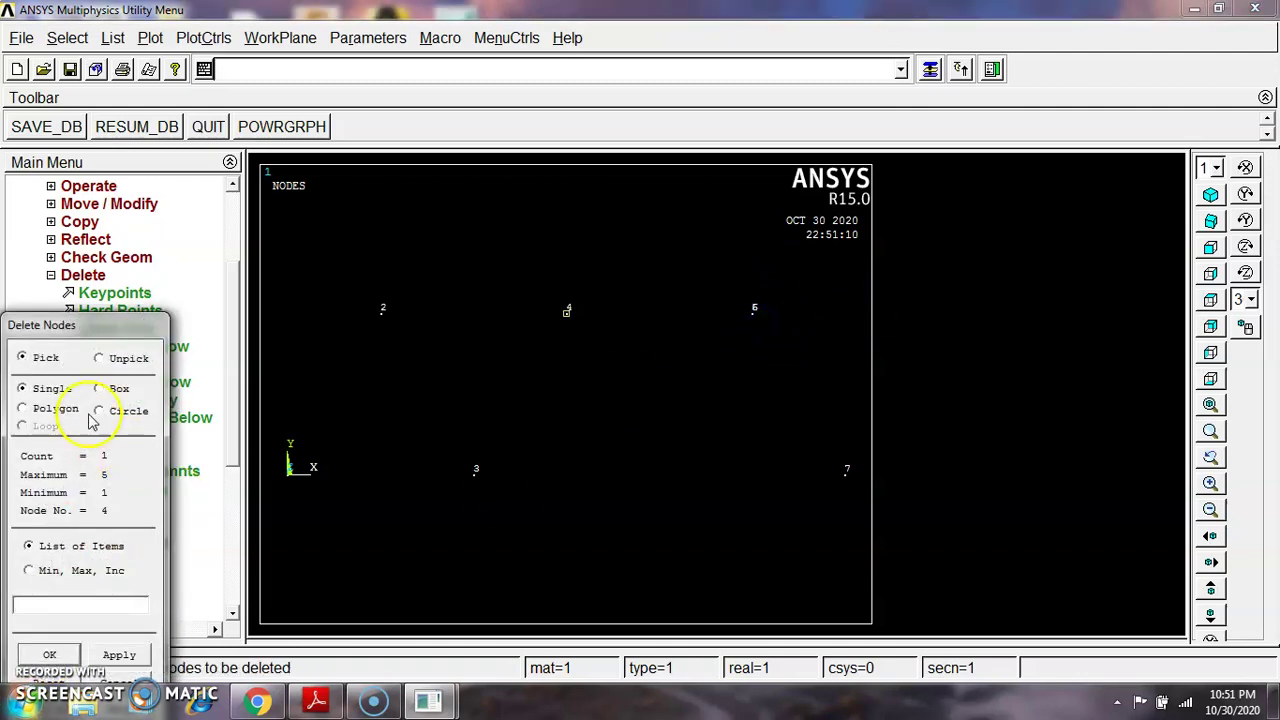
left_click_drag(58, 336, 366, 134)
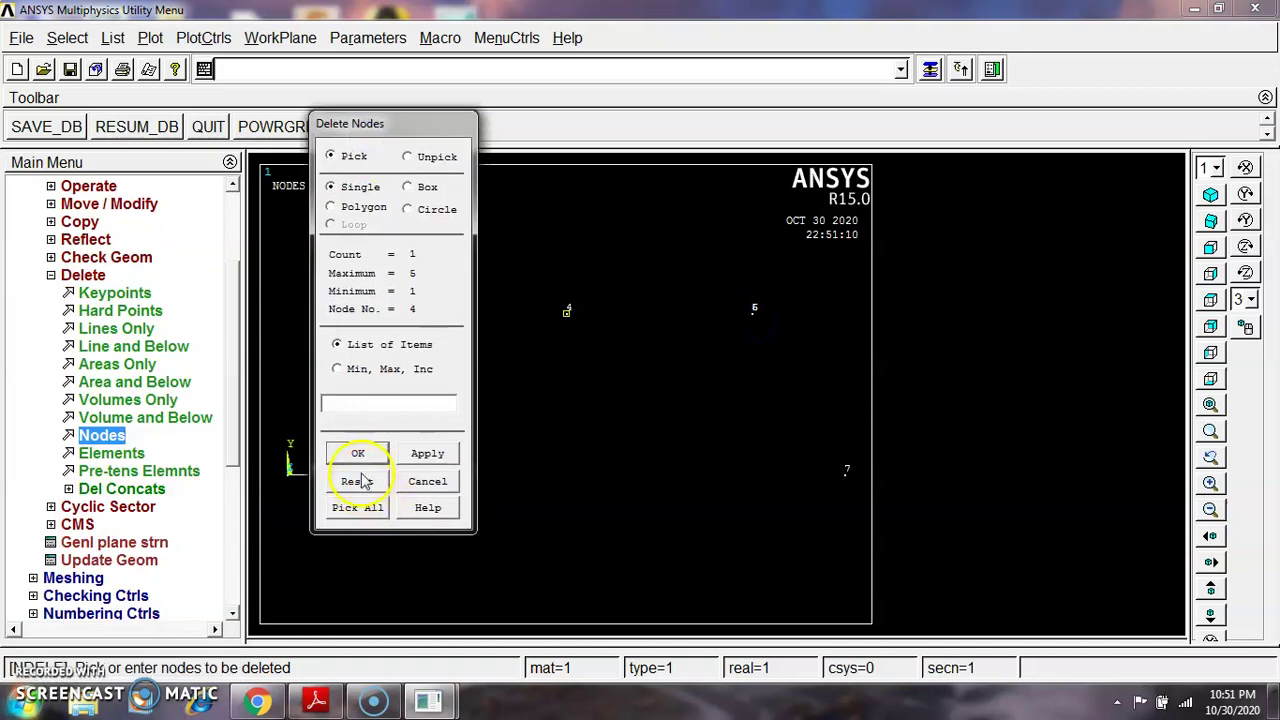
left_click(412, 482)
Create node 5 at X 7200, Y 0 in the active coordinate system, checking the coordinates in the lab manual in Adobe Reader
scroll(551, 370, "down", 3)
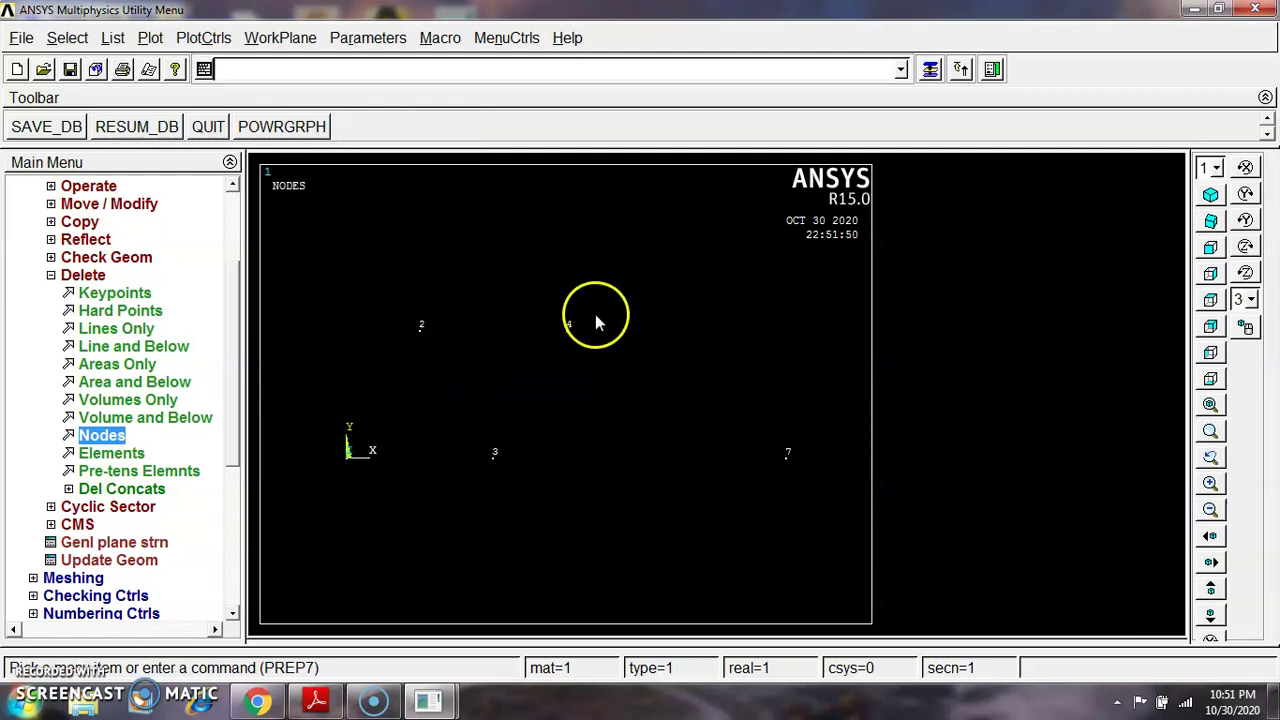
left_click(314, 702)
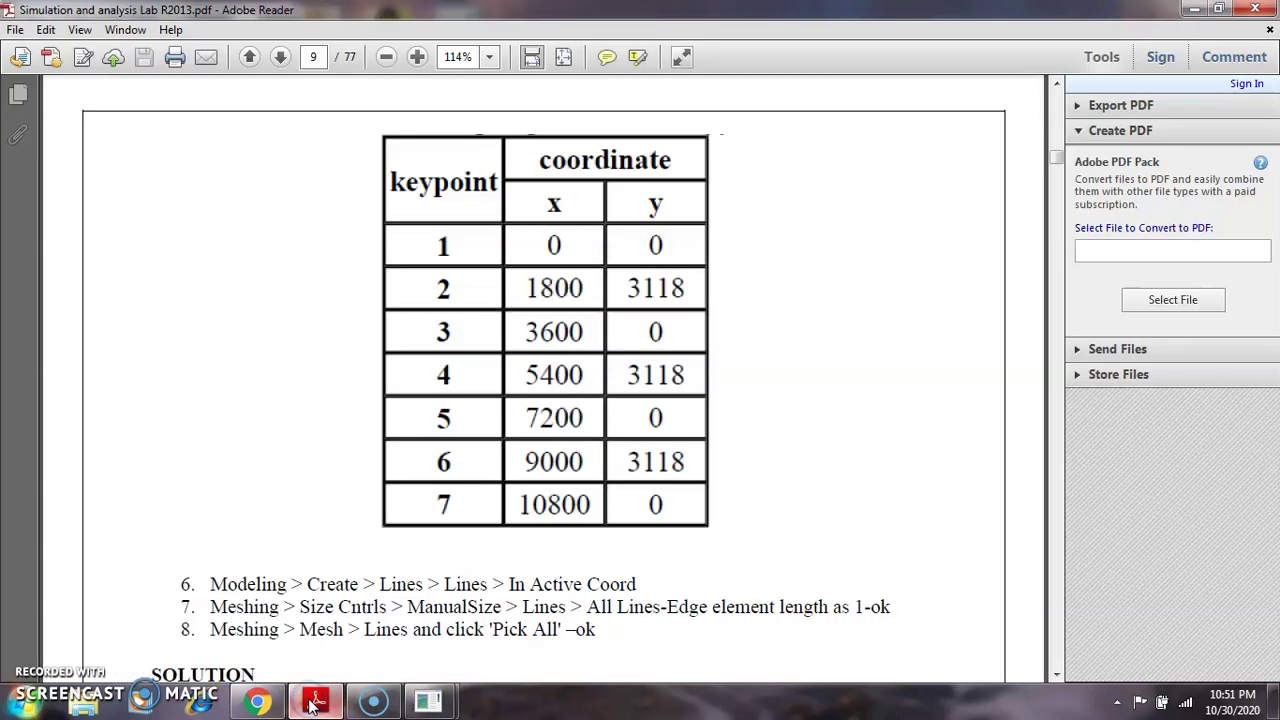
left_click(314, 702)
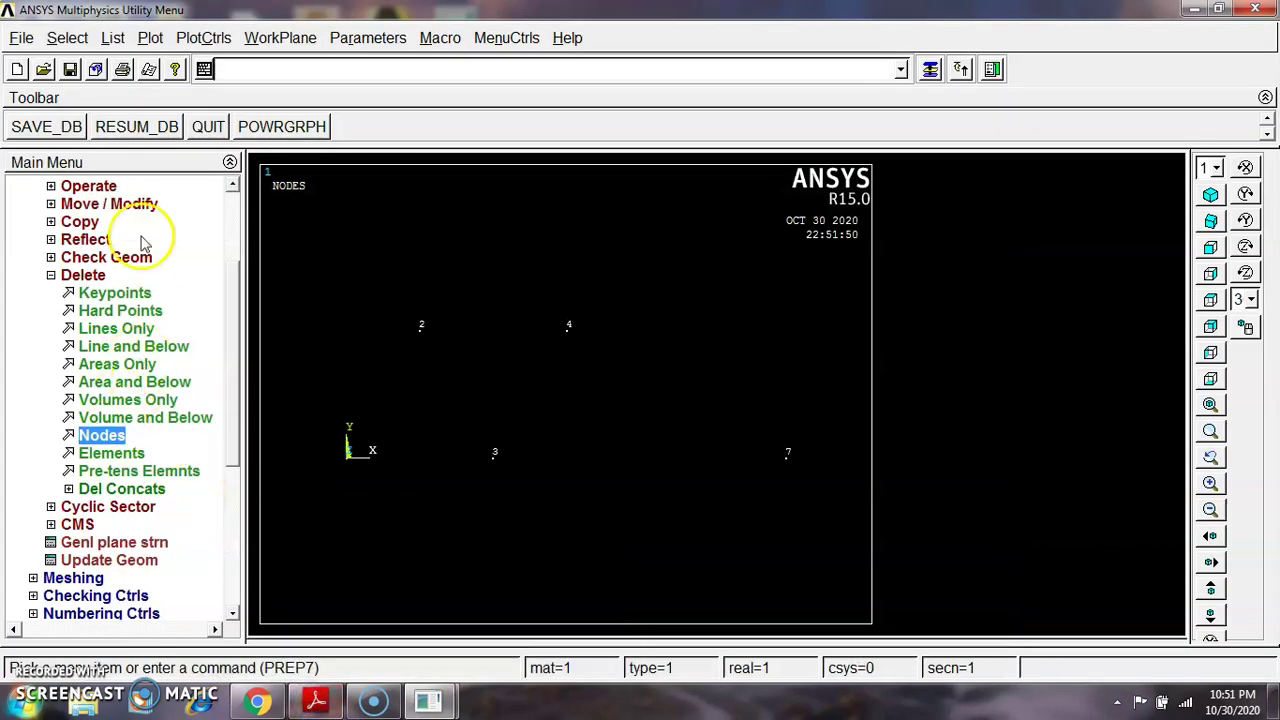
left_click_drag(231, 281, 237, 214)
left_click(89, 328)
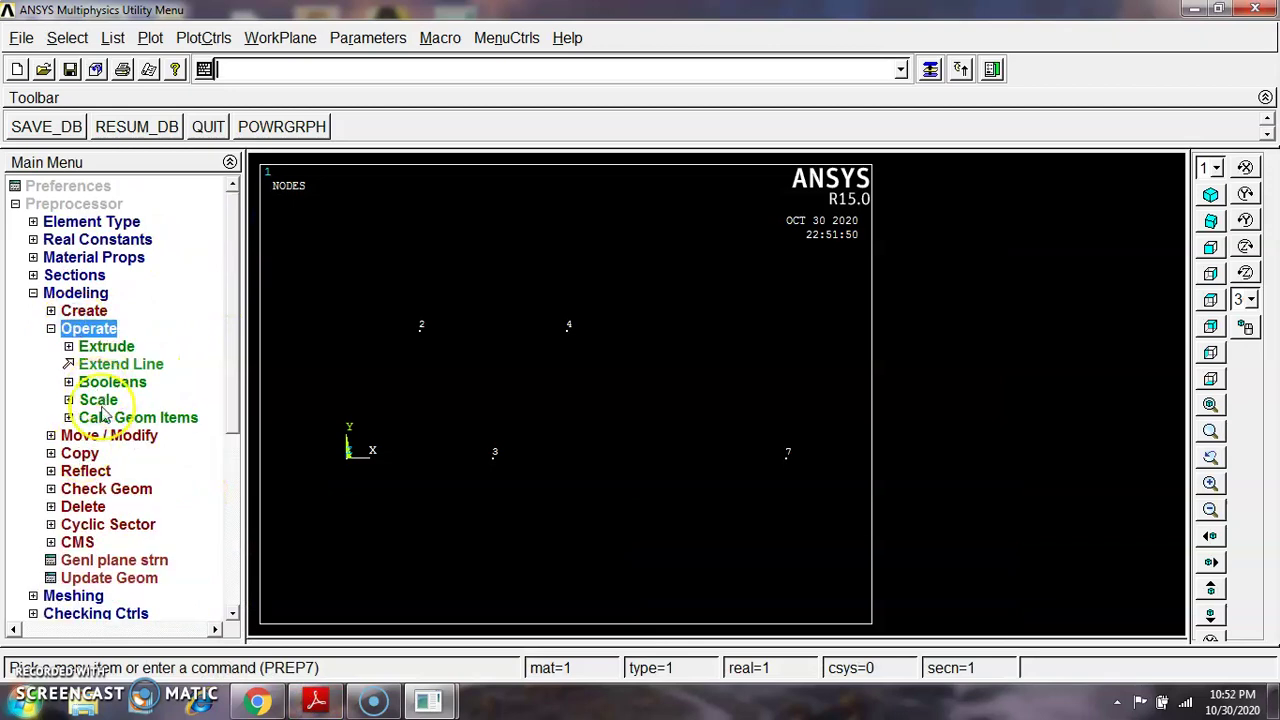
left_click(85, 328)
left_click(84, 310)
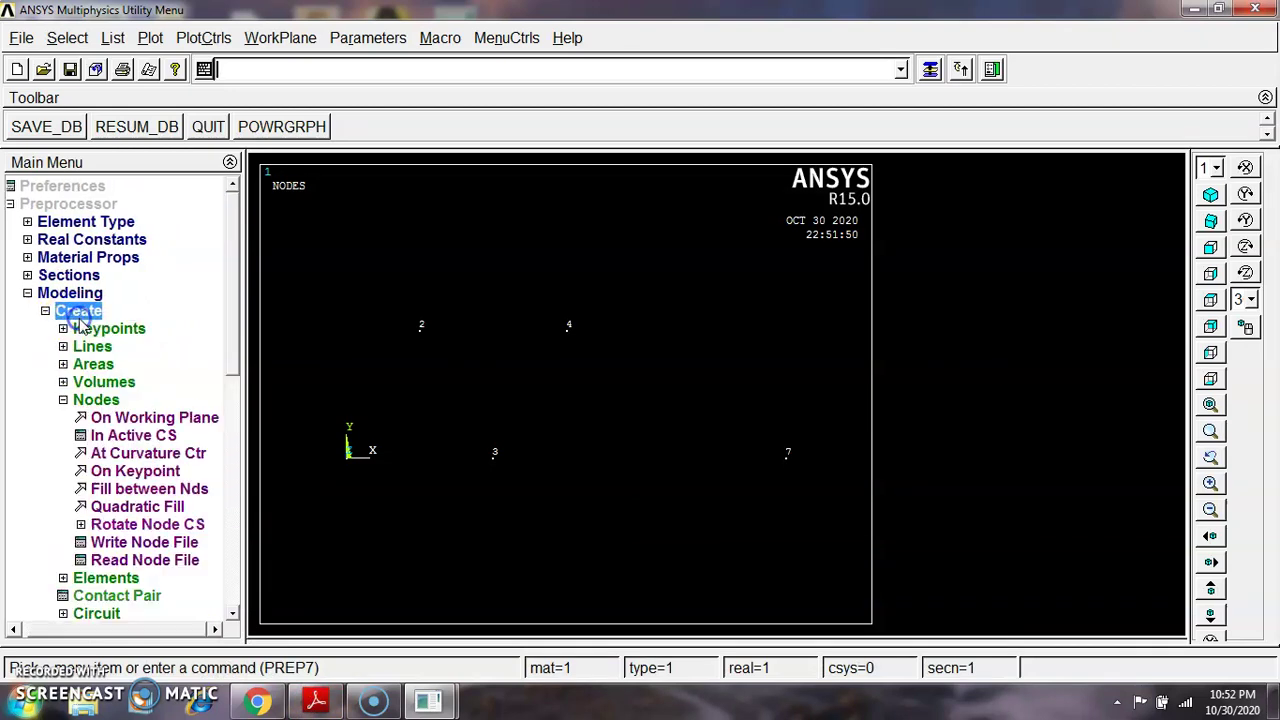
left_click(133, 435)
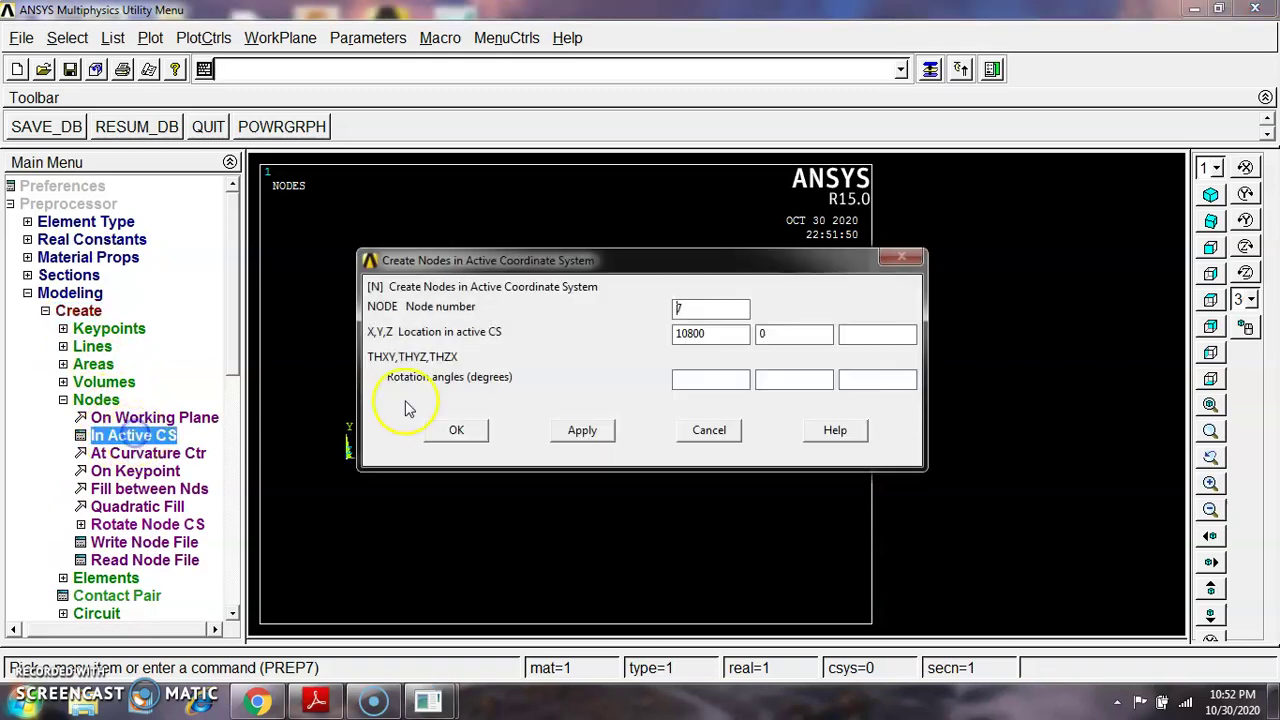
left_click(710, 308)
type("5")
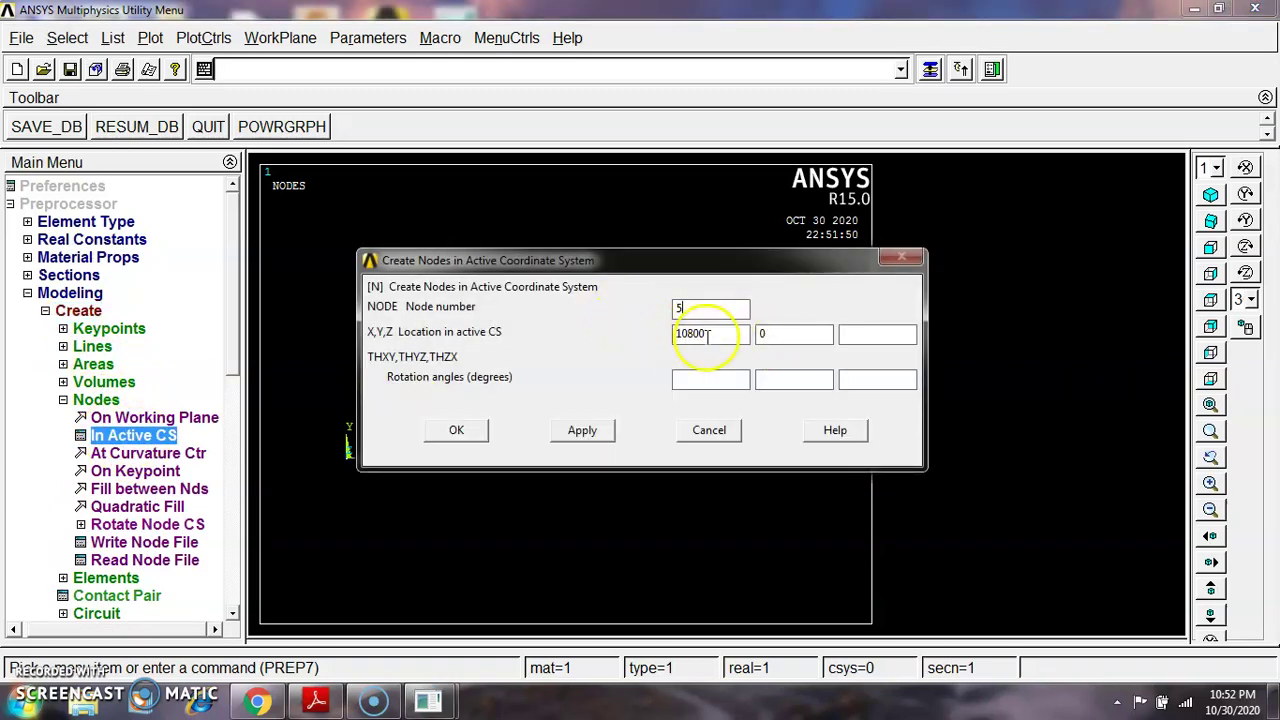
left_click_drag(740, 334, 643, 318)
key("BackSpace")
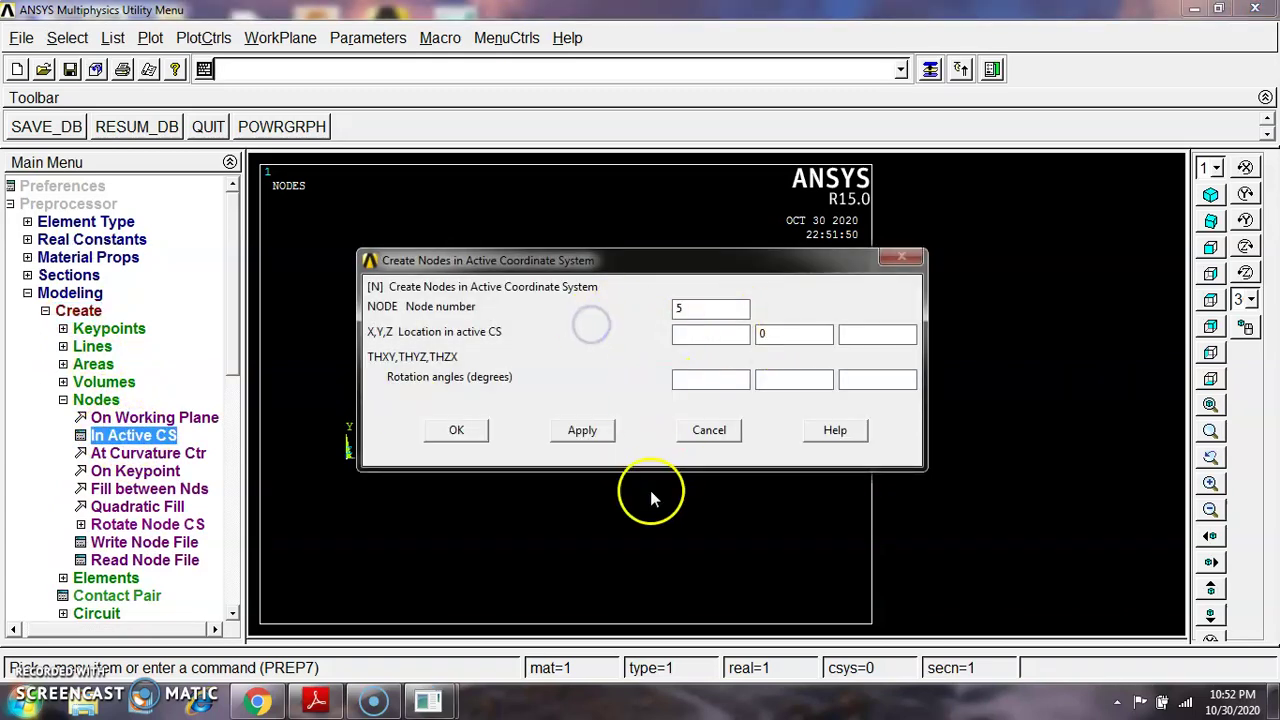
left_click(314, 702)
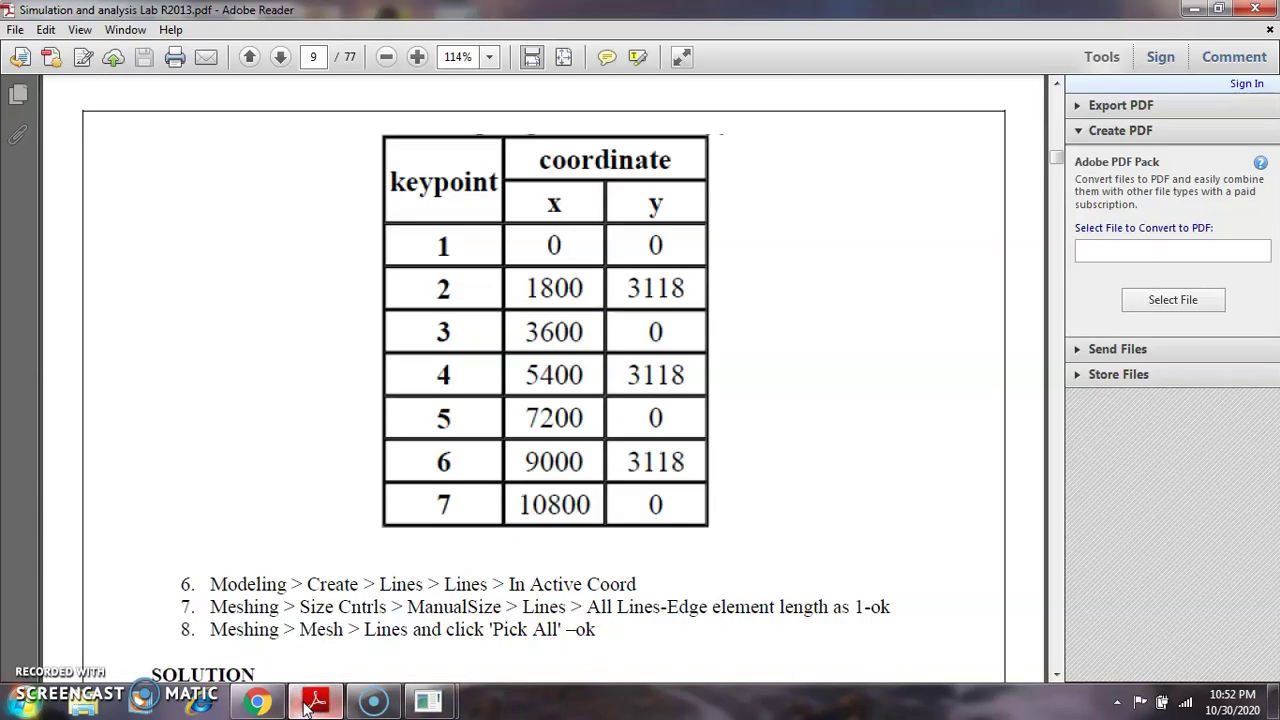
left_click(314, 702)
left_click(737, 331)
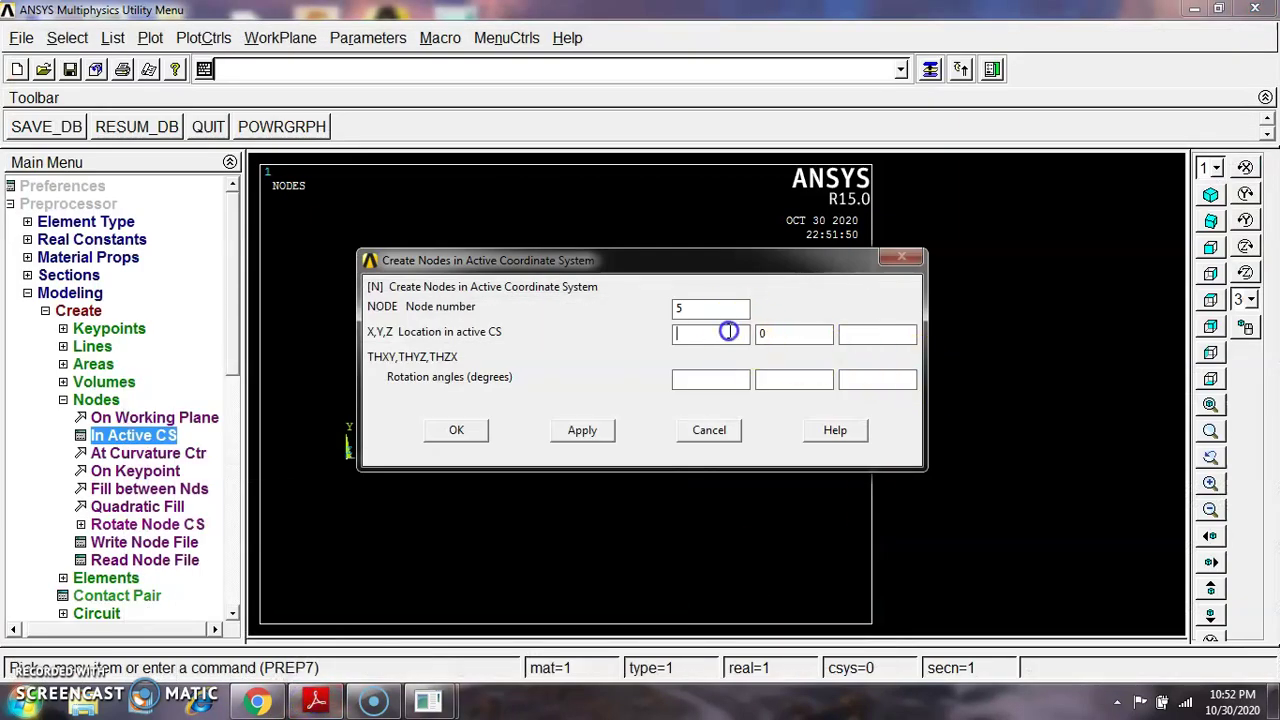
left_click(486, 430)
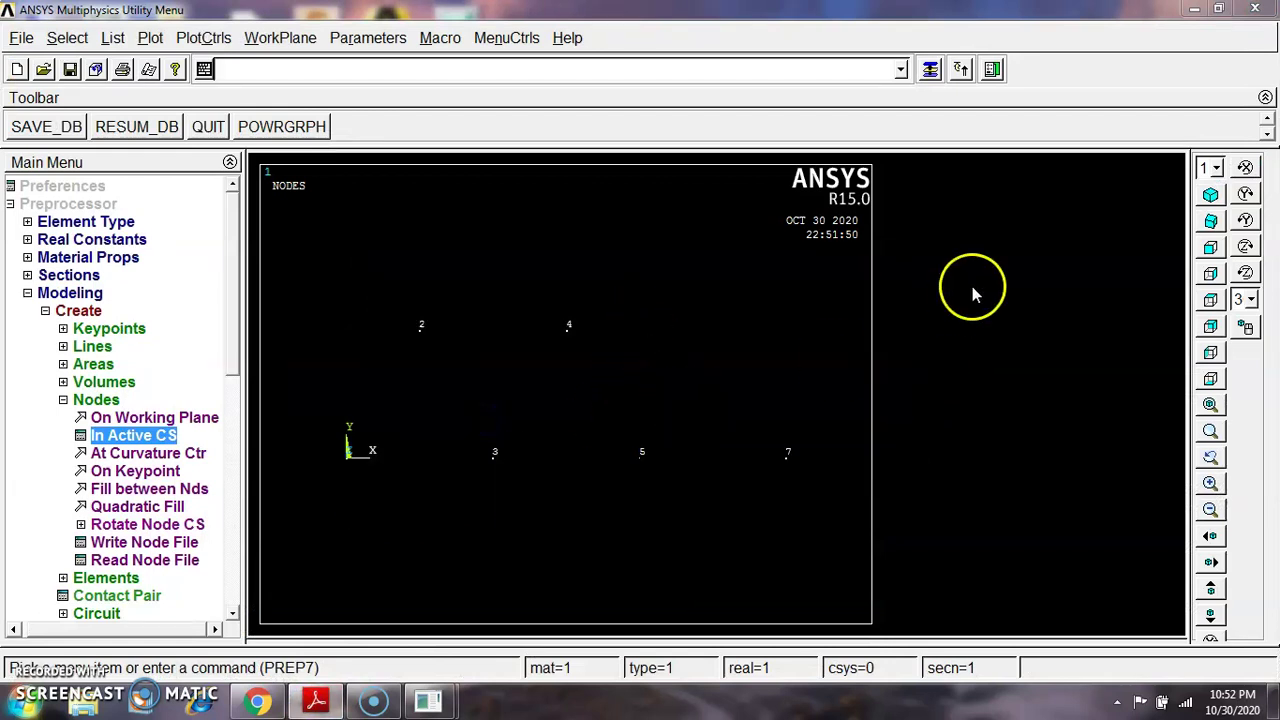
Create node 6 at X 9000, Y 3118 in the active coordinate system, checking the coordinates in the lab manual in Adobe Reader
left_click(140, 435)
left_click(724, 310)
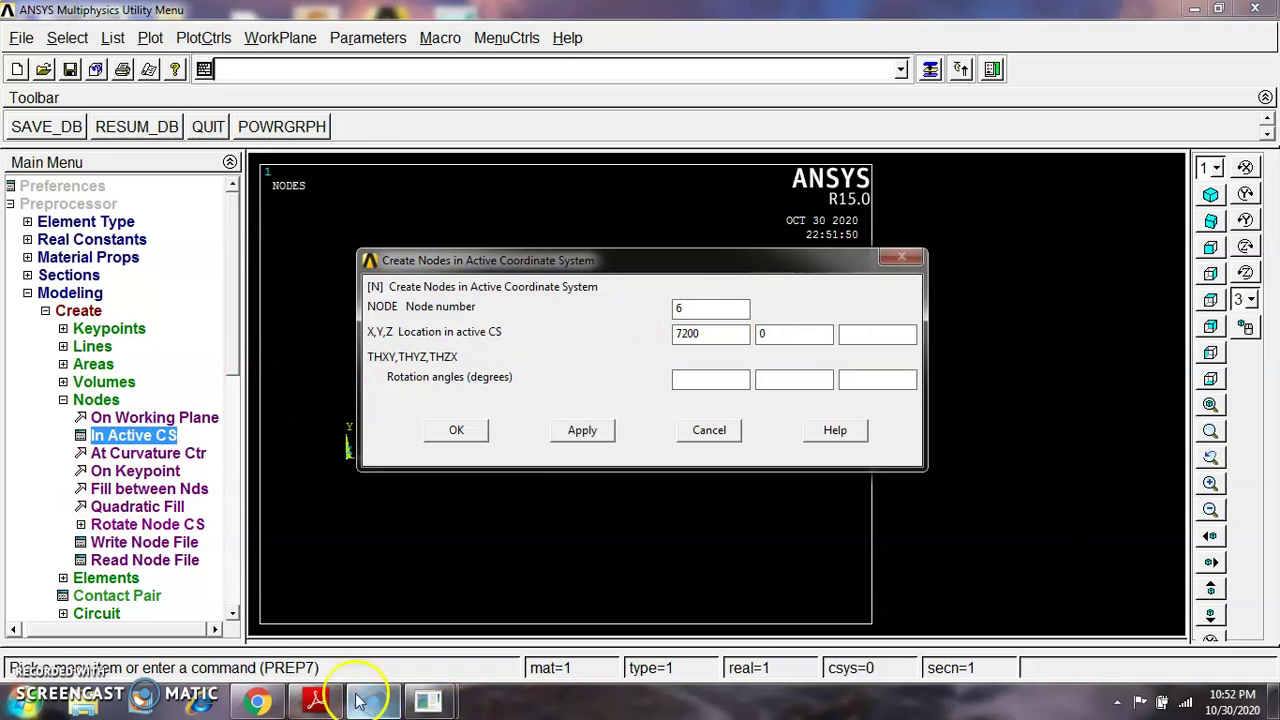
left_click(316, 701)
left_click(316, 701)
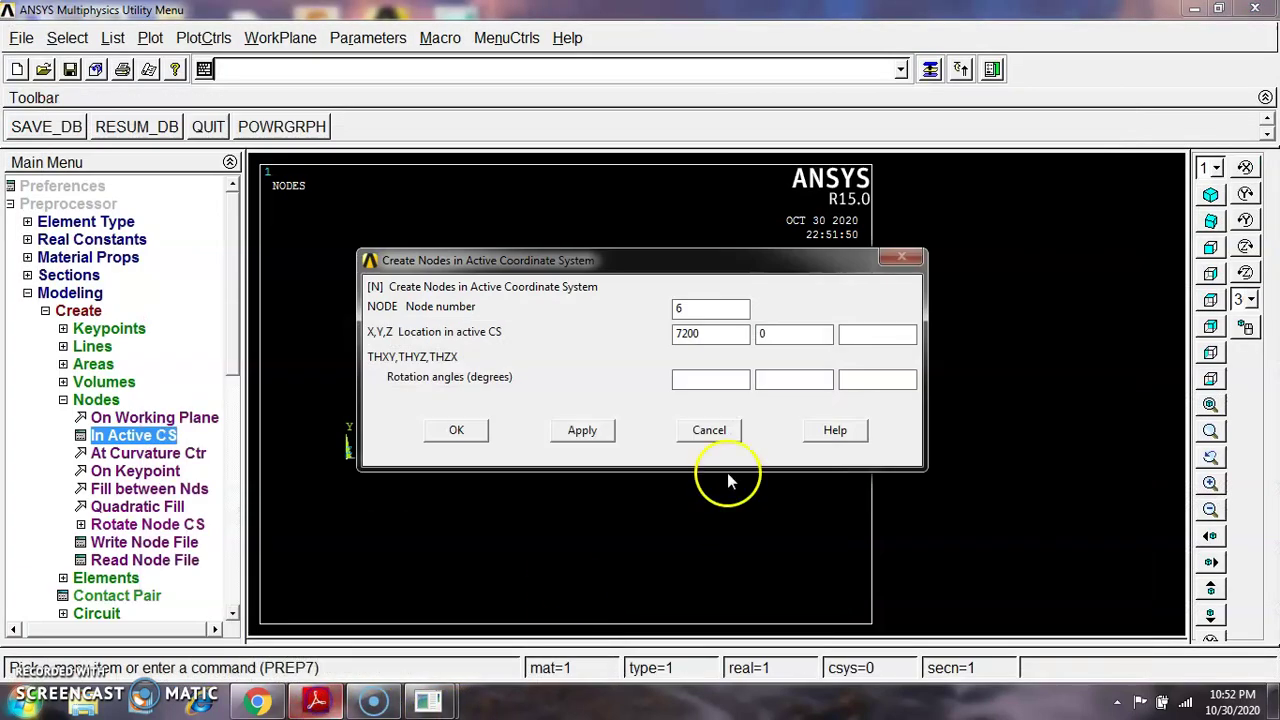
left_click_drag(723, 337, 622, 357)
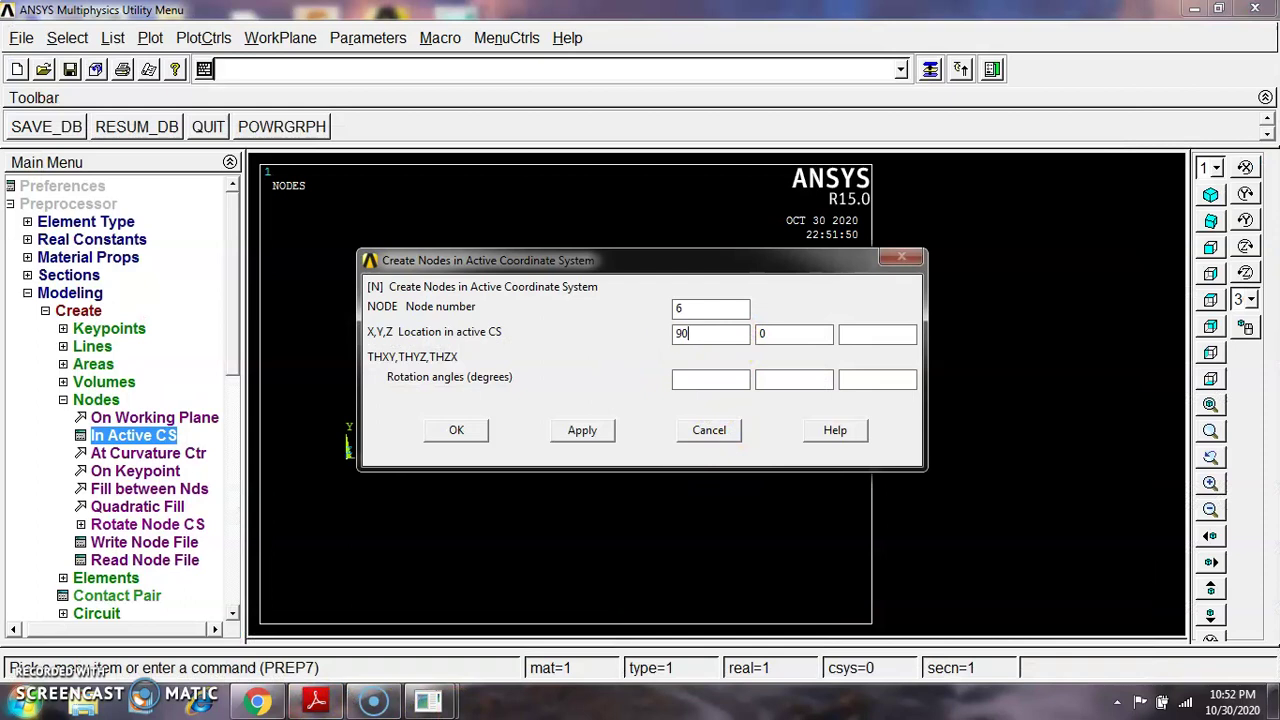
left_click(316, 701)
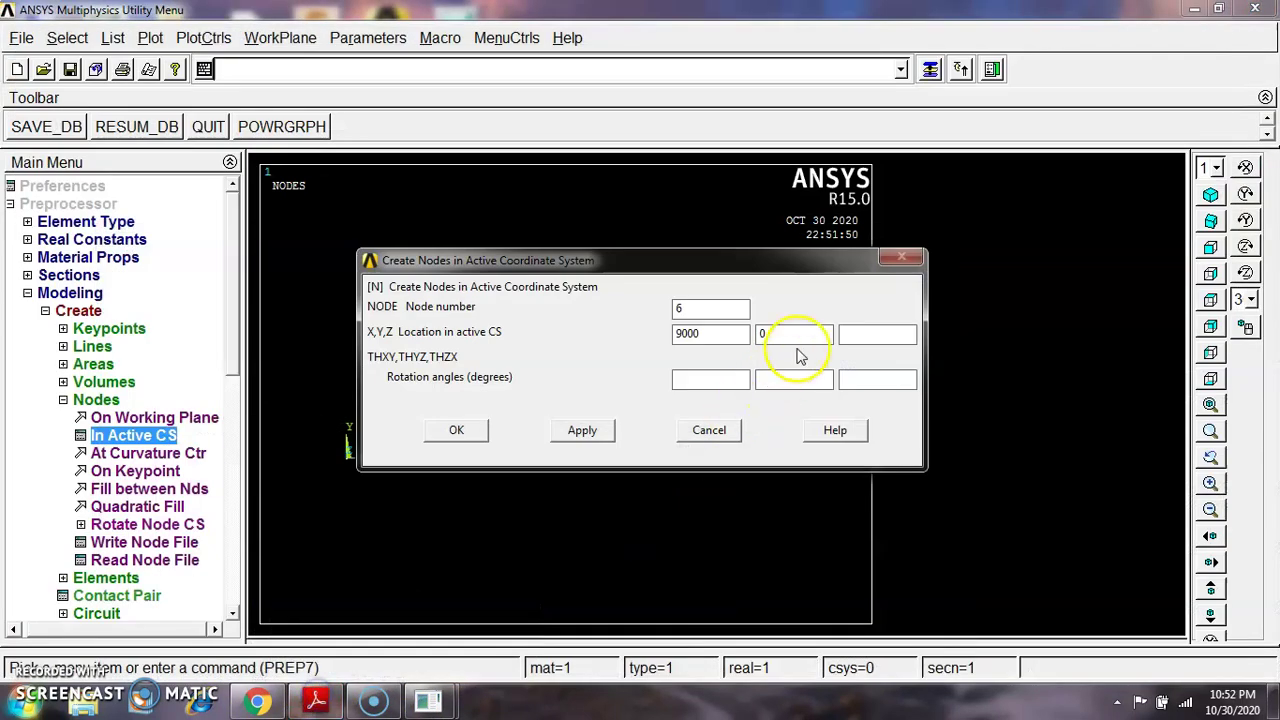
left_click_drag(798, 338, 700, 343)
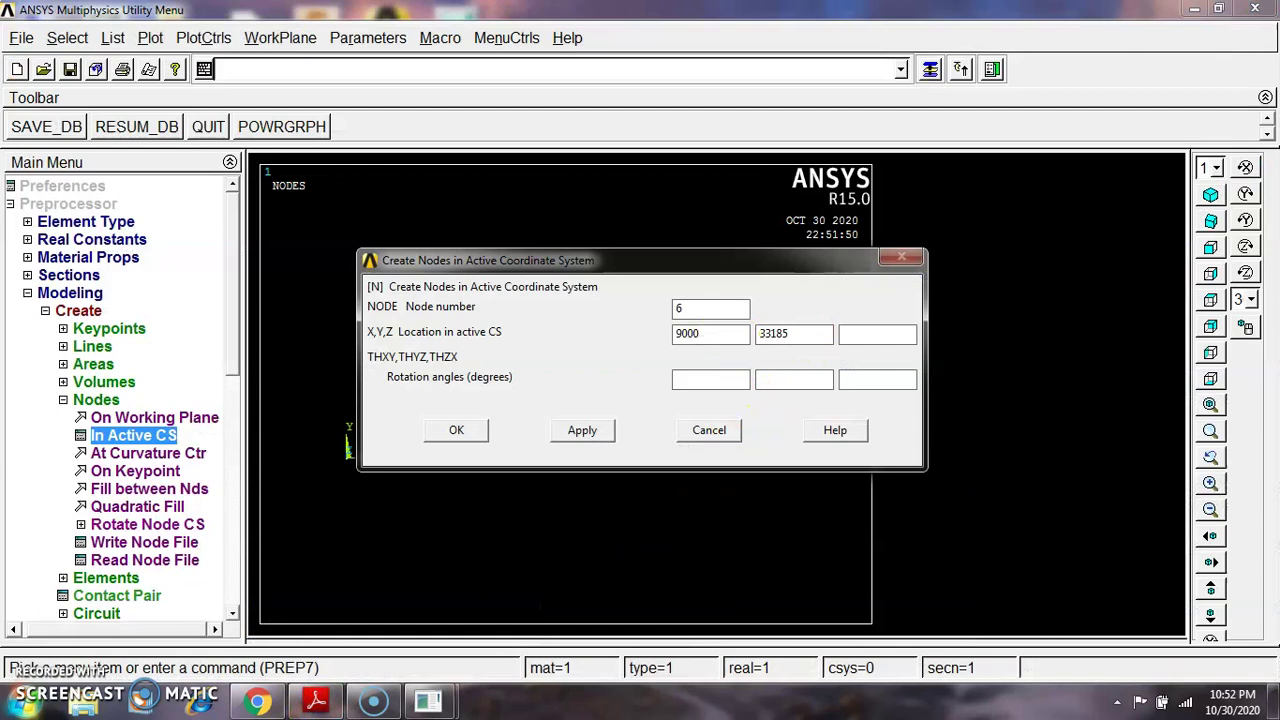
left_click(316, 701)
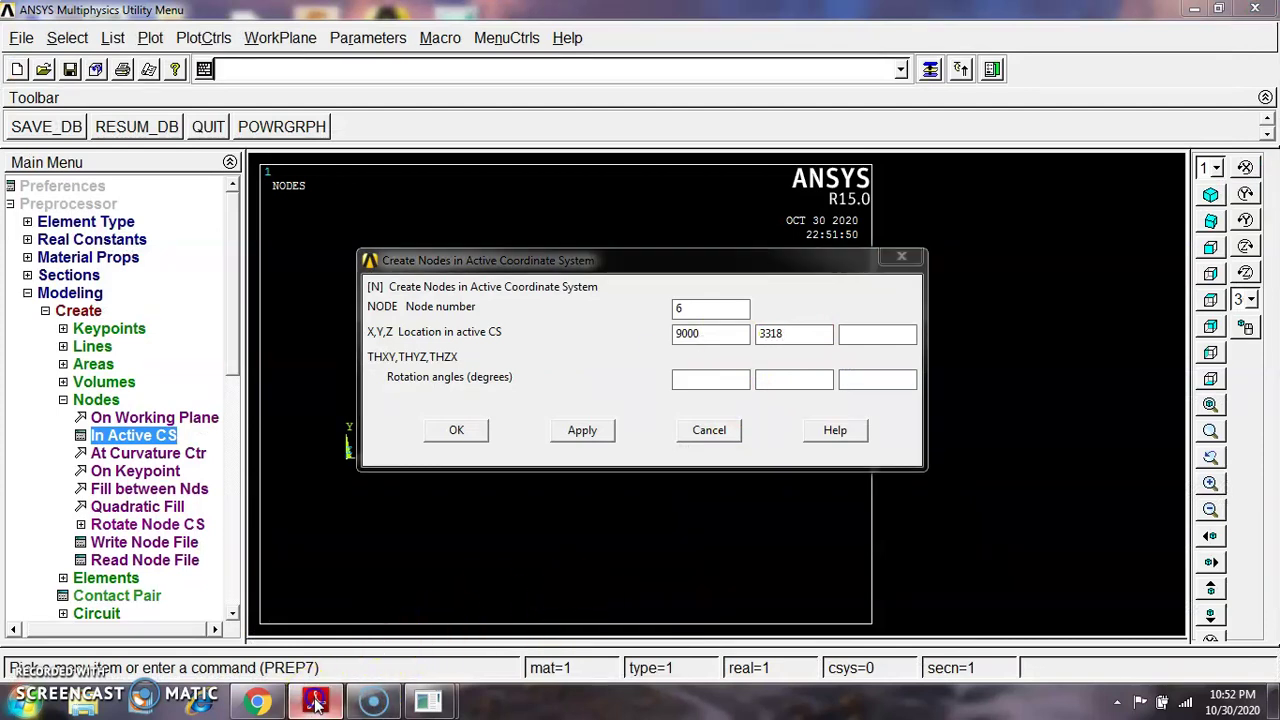
left_click(316, 701)
left_click(793, 333)
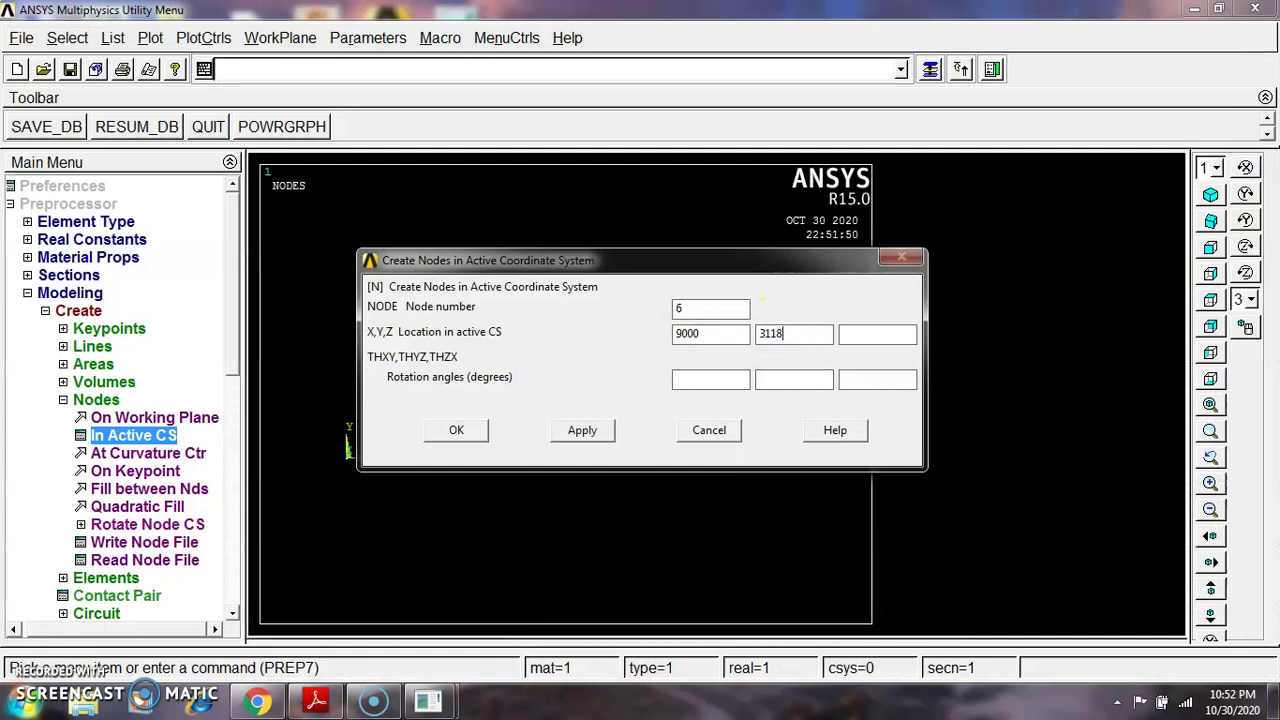
left_click(456, 430)
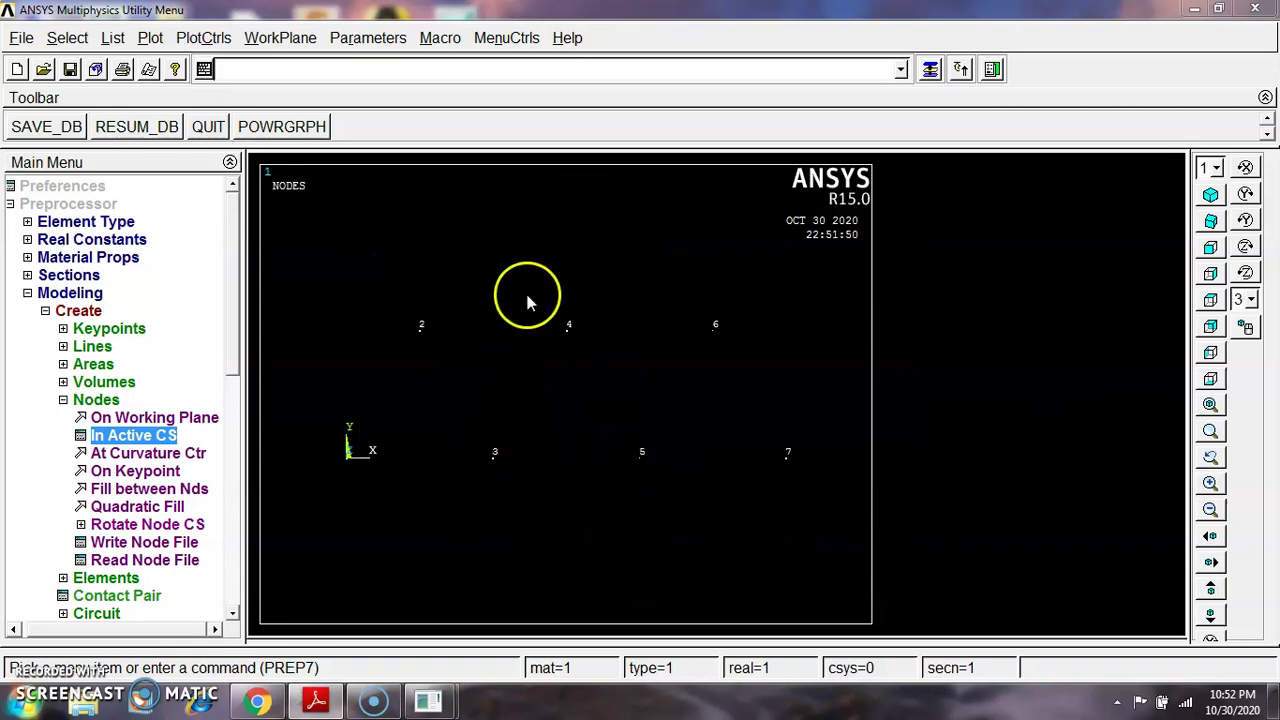
Create an auto-numbered element through nodes 1 and 2 for the truss's first inclined member
left_click(96, 399)
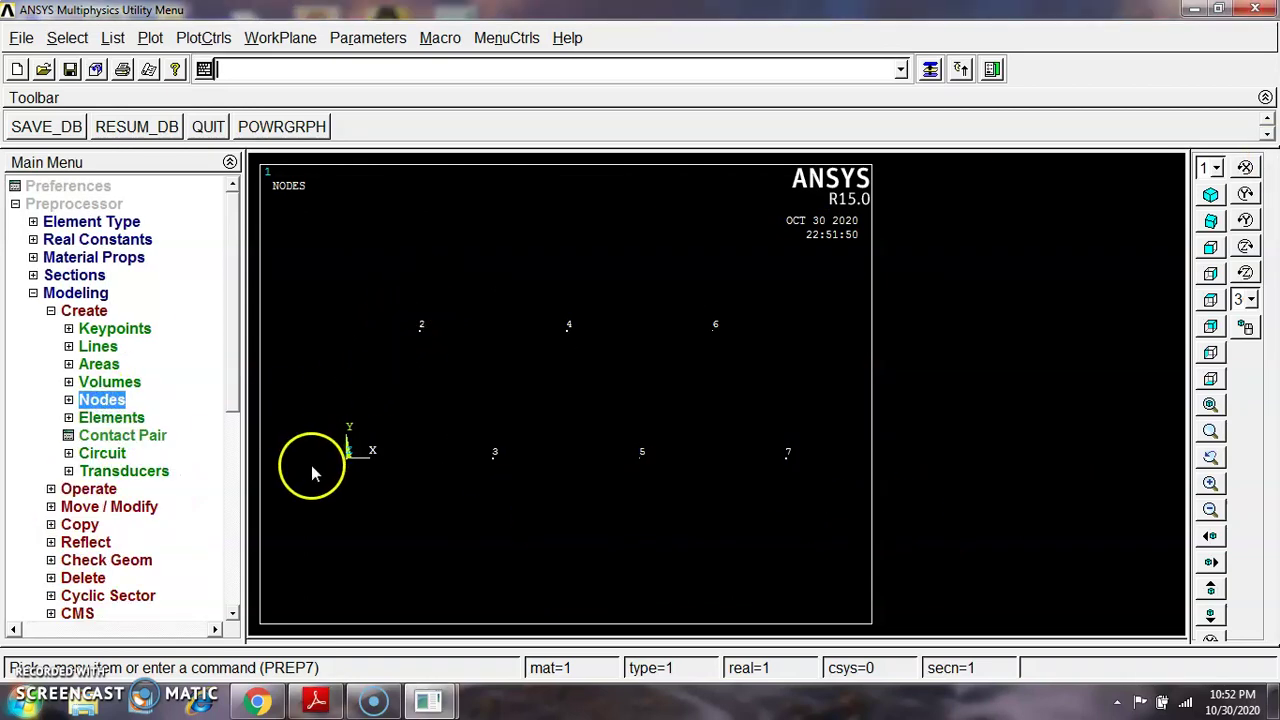
left_click(112, 417)
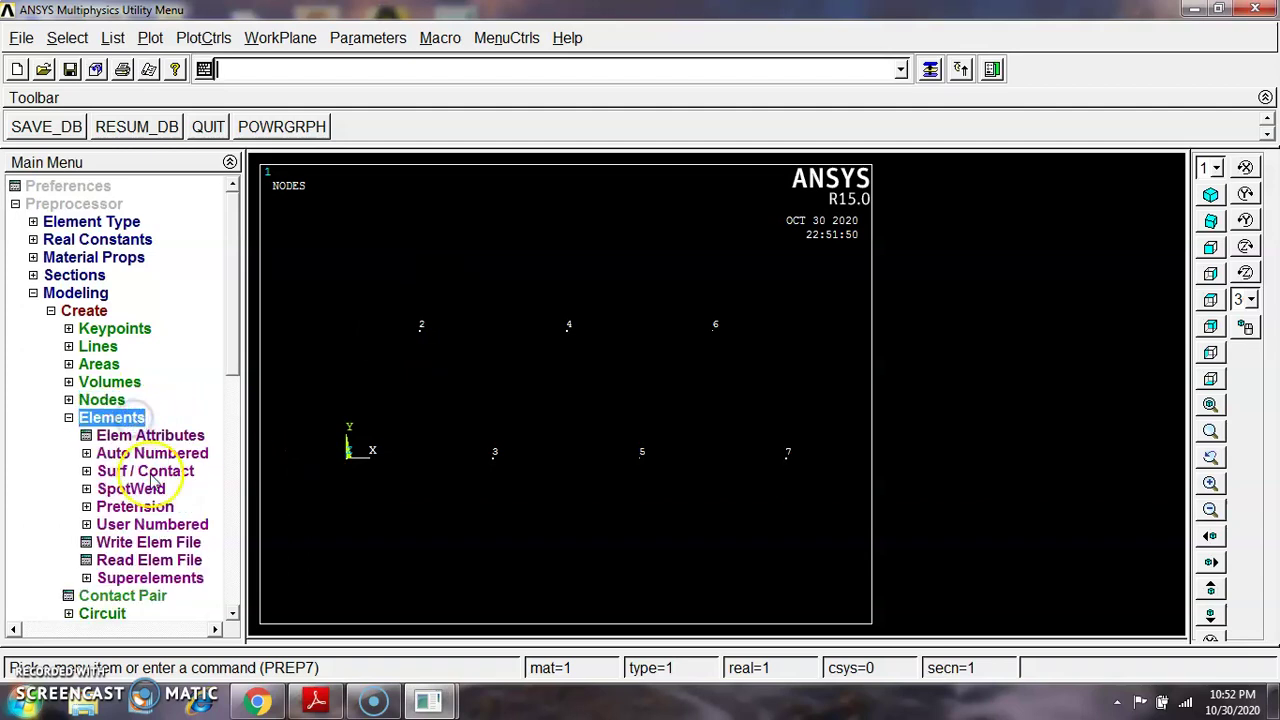
left_click(98, 453)
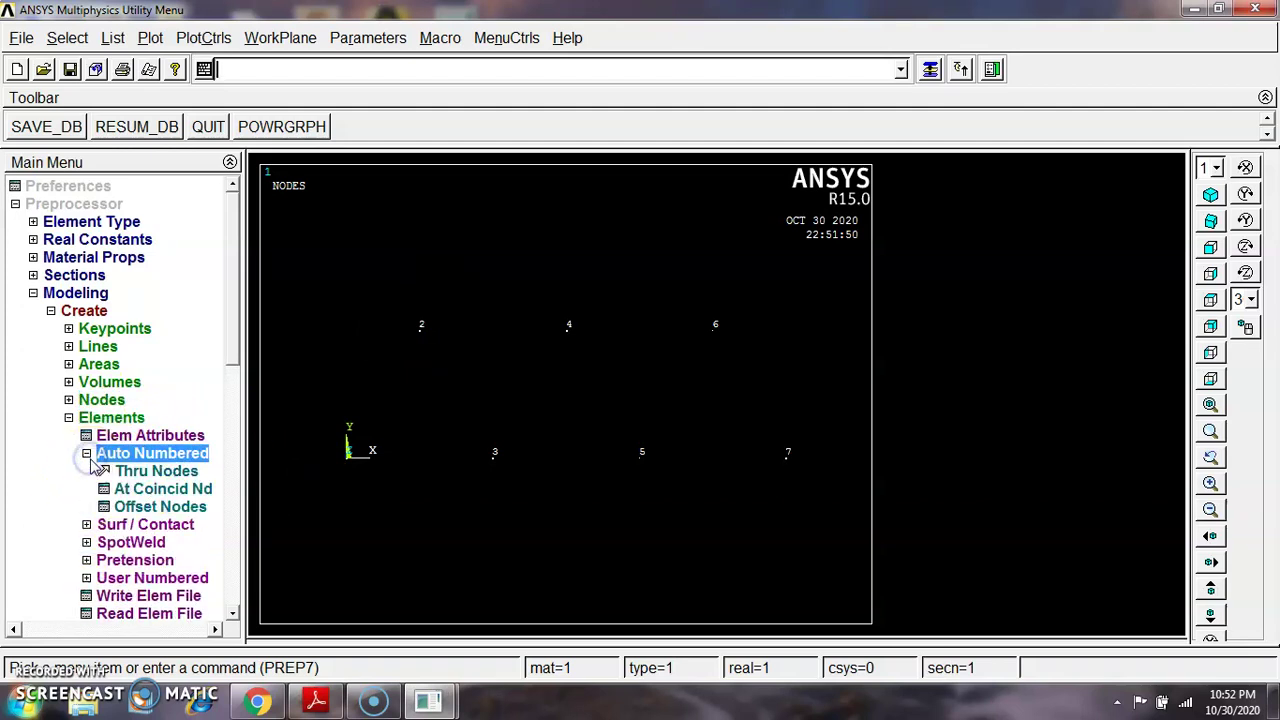
left_click(152, 471)
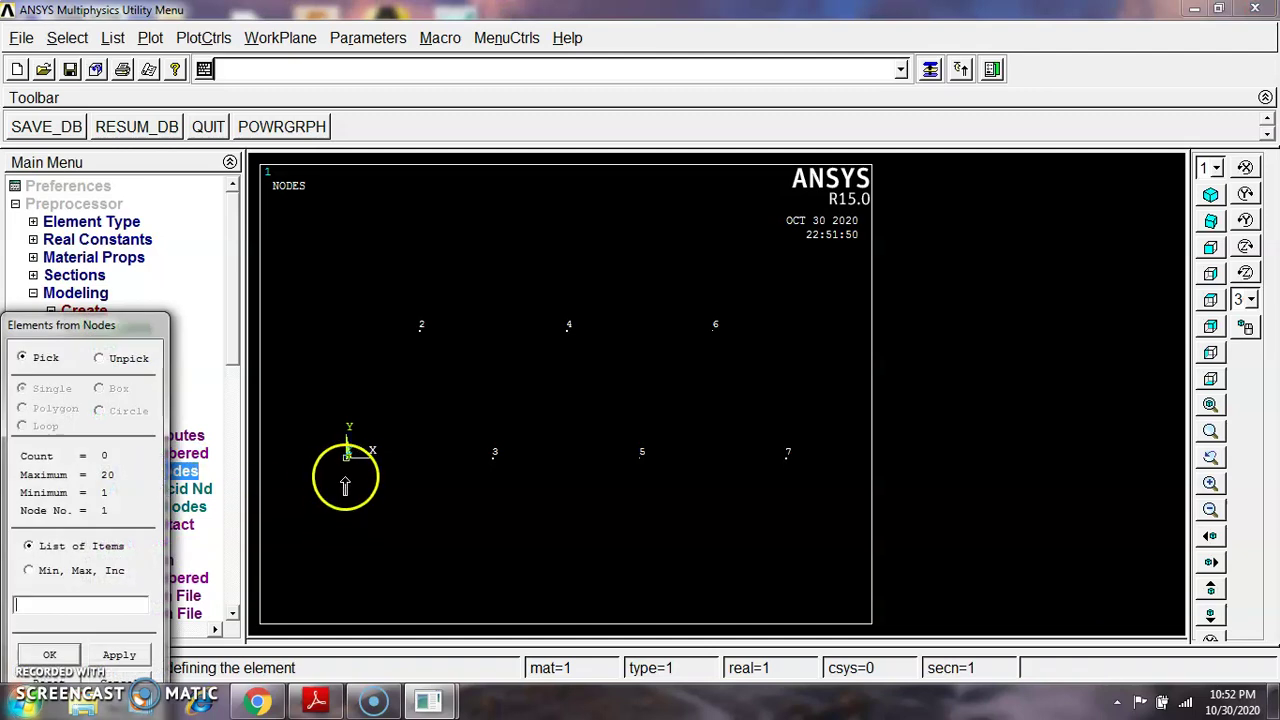
left_click(442, 338)
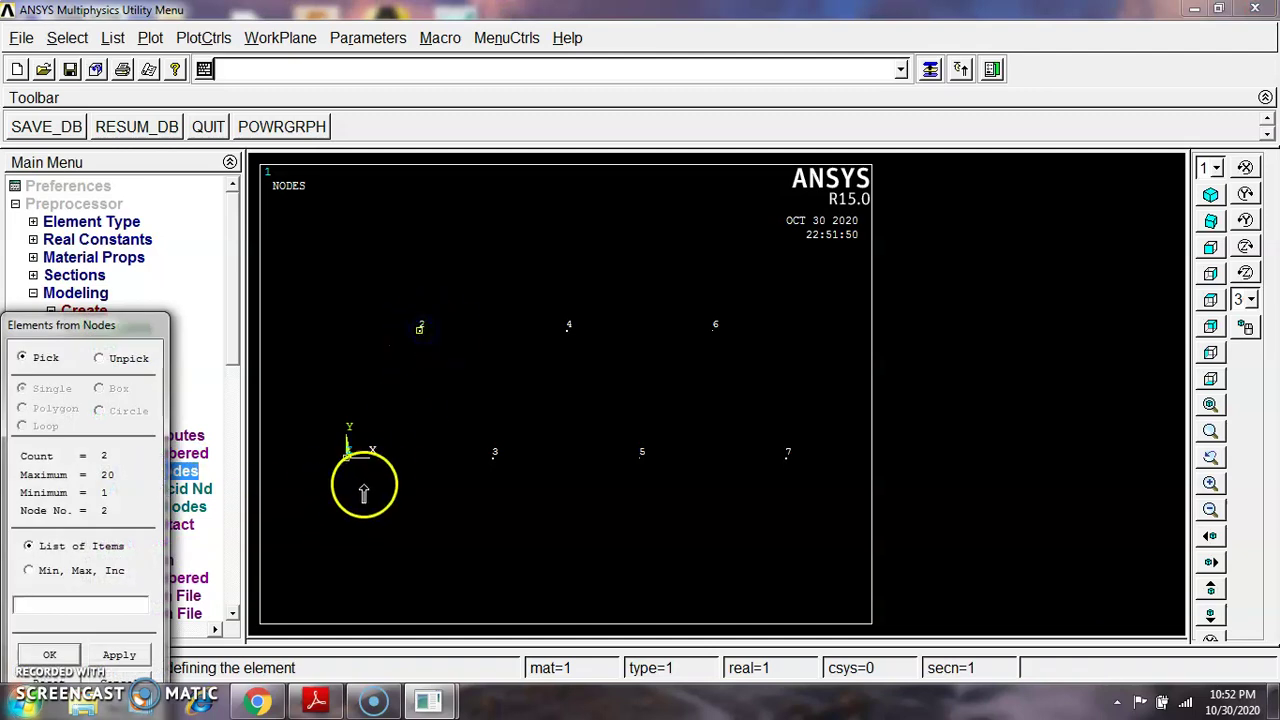
left_click(49, 654)
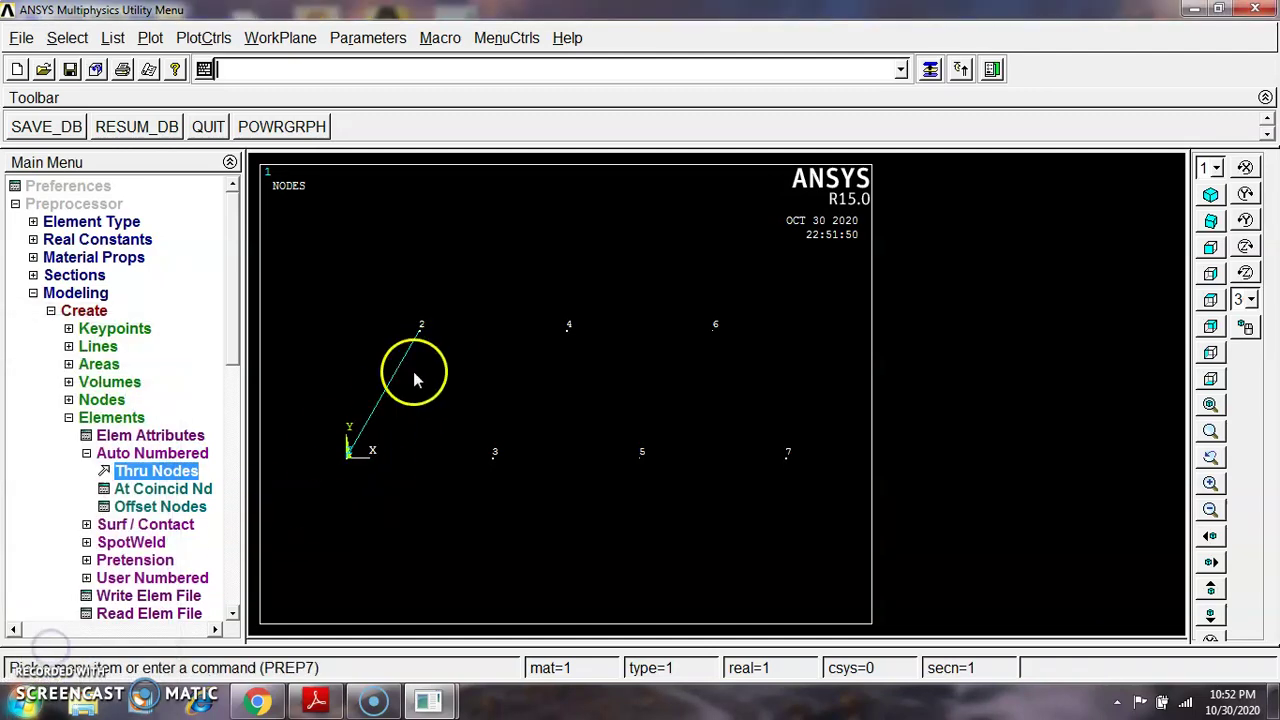
Create an element through nodes 2 and 3 for the diagonal descending from the upper-left joint
left_click(150, 471)
left_click(421, 330)
left_click(484, 455)
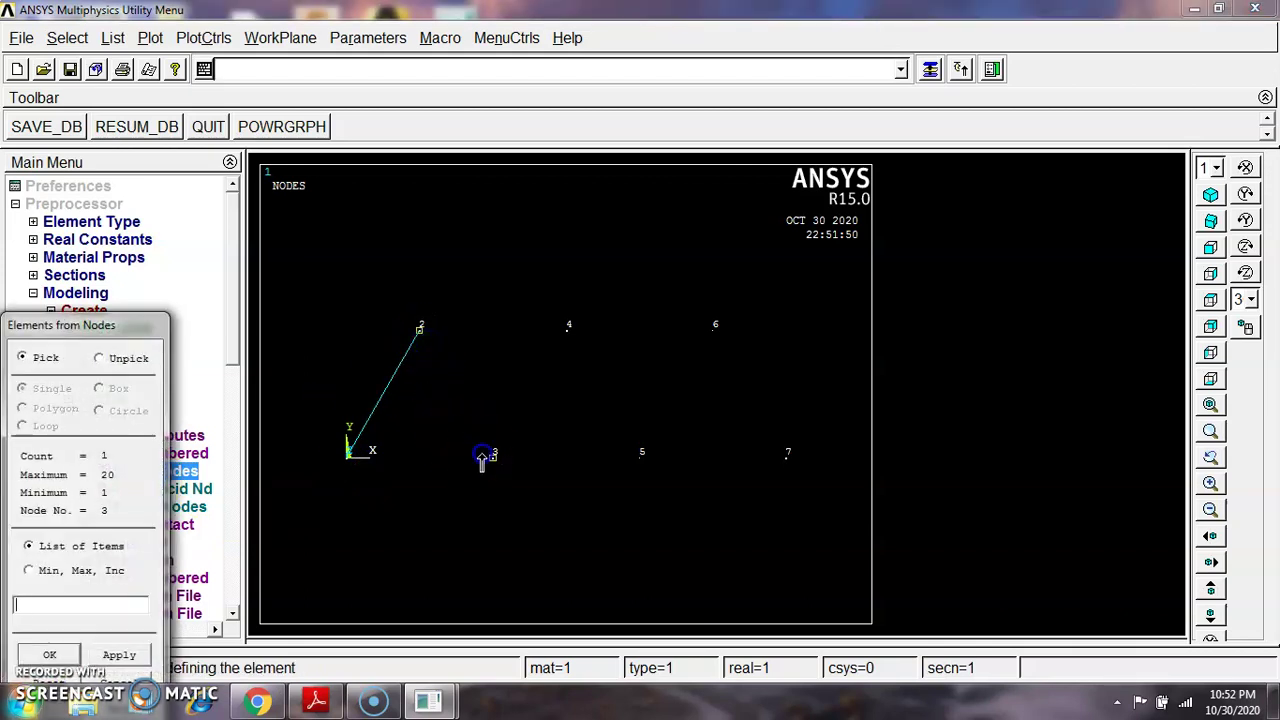
left_click(60, 654)
Check the truss figure in Adobe Reader, and create the two top-chord elements through nodes 2–4 and 4–6
left_click(315, 700)
scroll(543, 391, "up", 8)
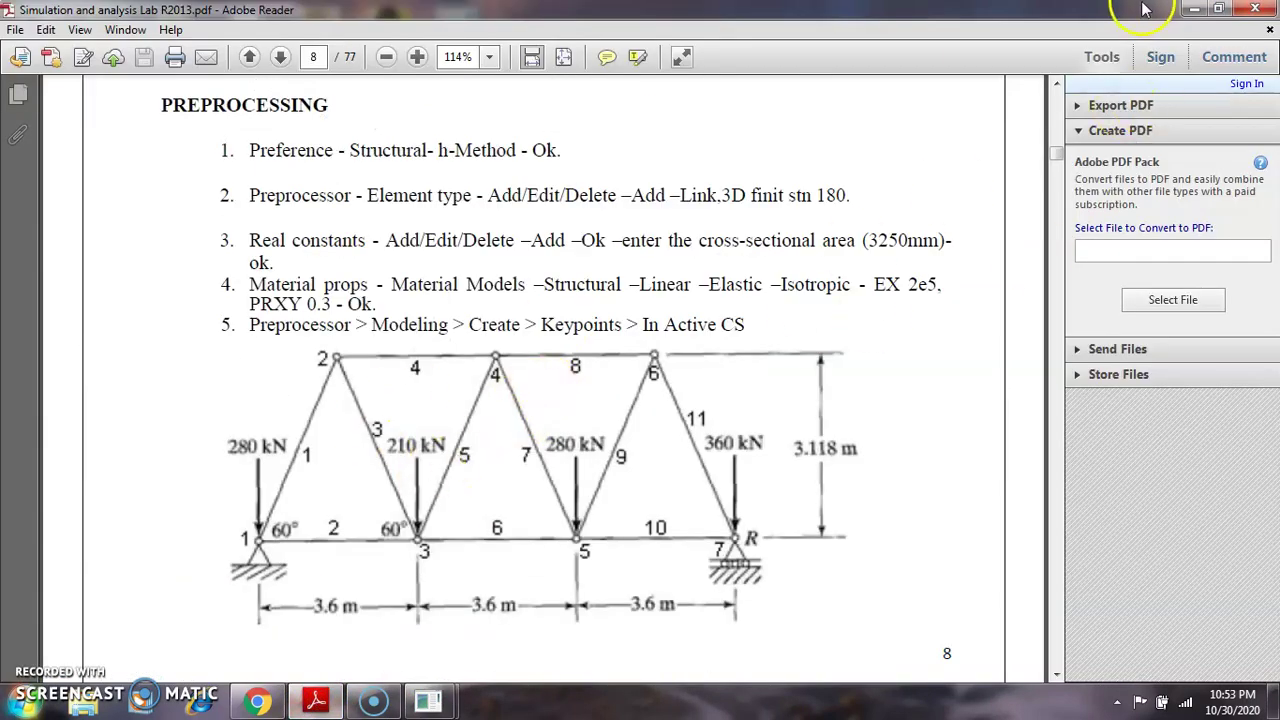
left_click(1191, 10)
left_click(150, 471)
left_click(422, 327)
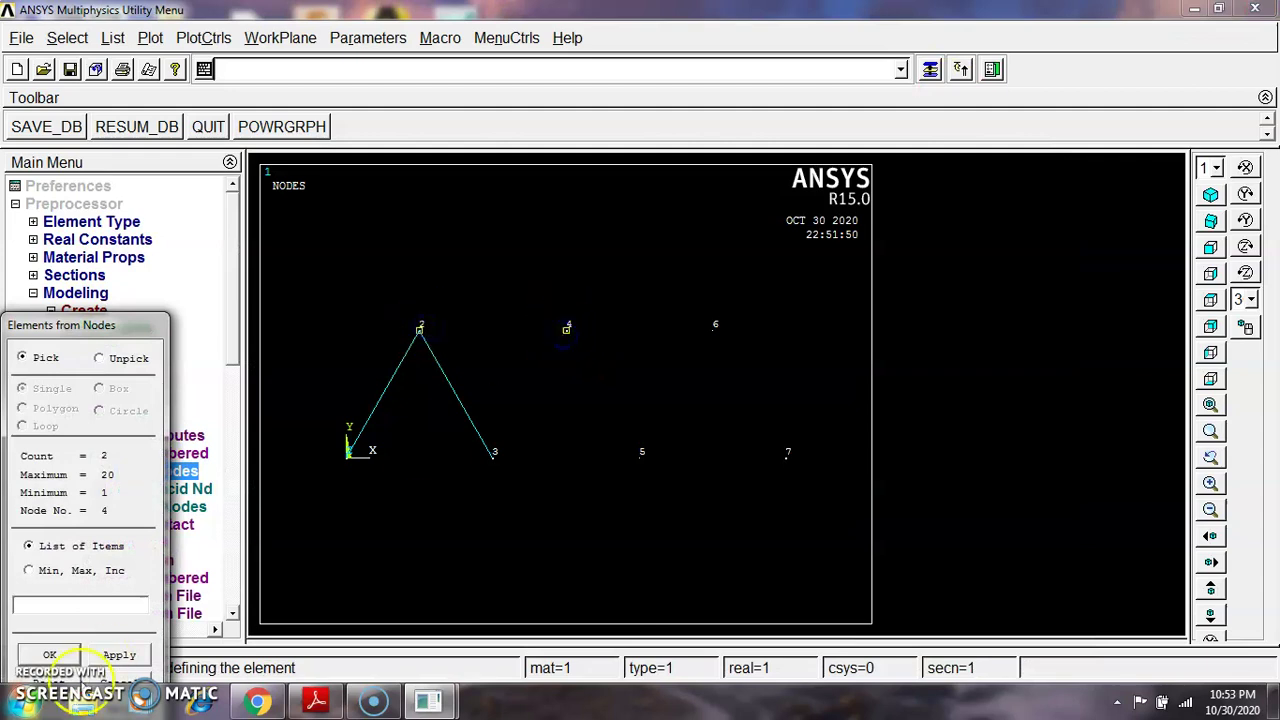
left_click(120, 655)
left_click(713, 328)
left_click(119, 655)
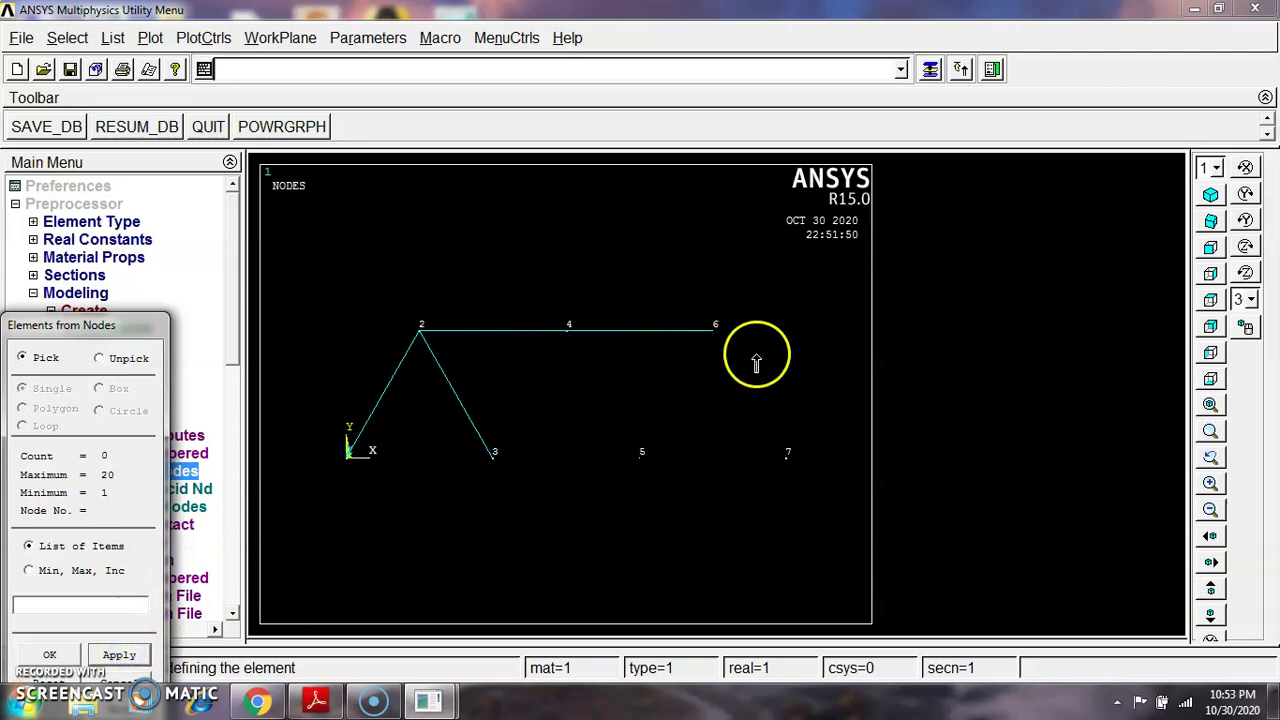
Create elements through nodes 6–7 and 7–5, forming the truss's right-end diagonal and adjoining bottom member
left_click_drag(800, 462, 782, 453)
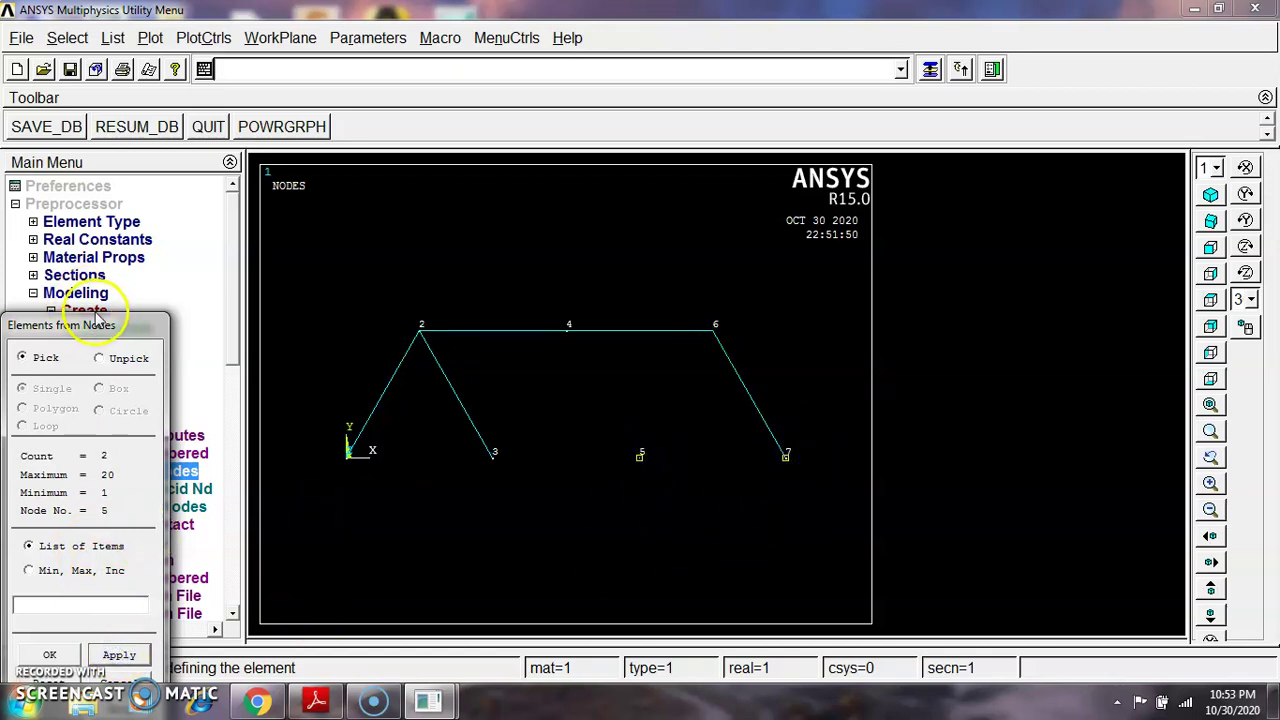
left_click_drag(112, 326, 227, 135)
left_click(234, 464)
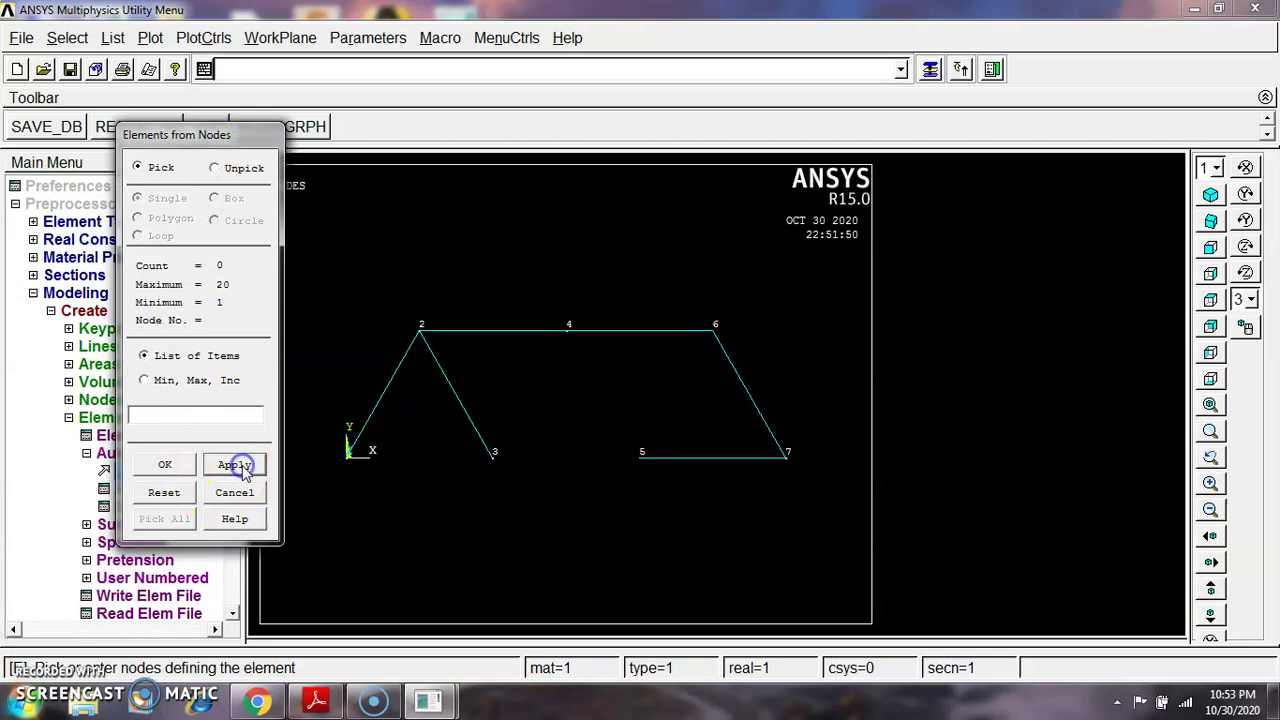
Create elements through nodes 5–3 and 4–5 for the middle bottom member and the diagonal above it
left_click(640, 453)
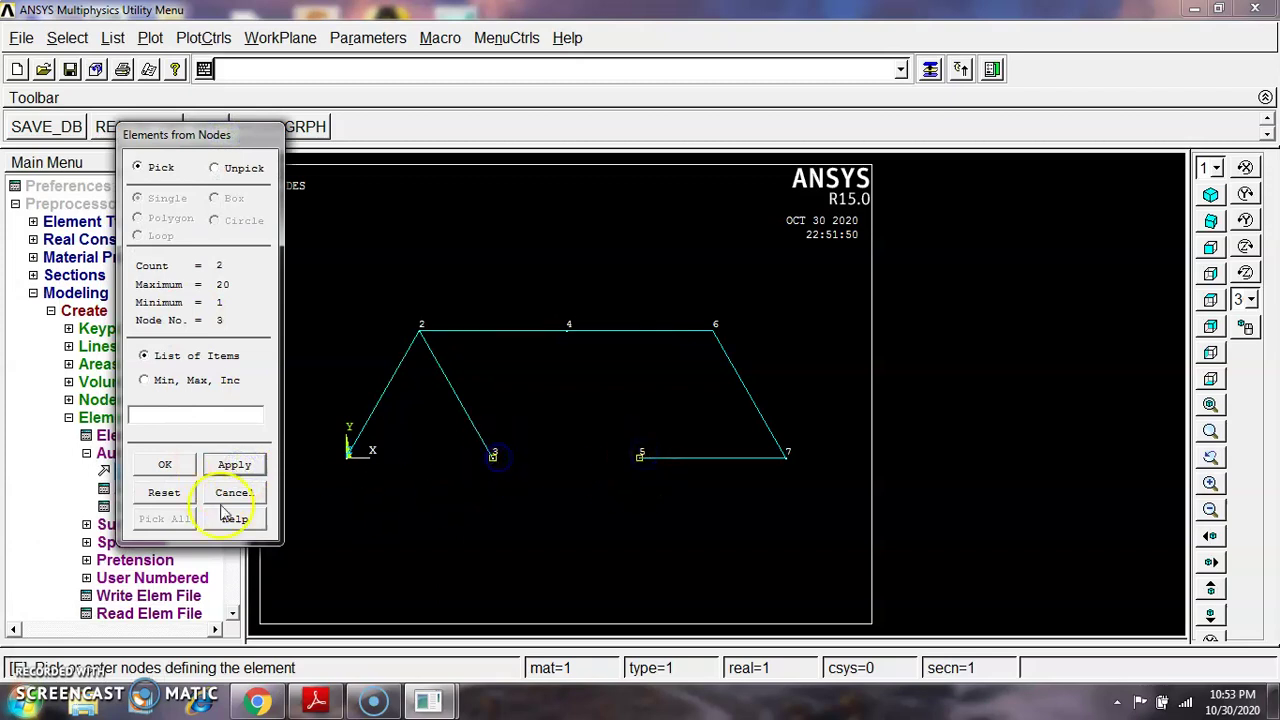
left_click(226, 465)
left_click(568, 330)
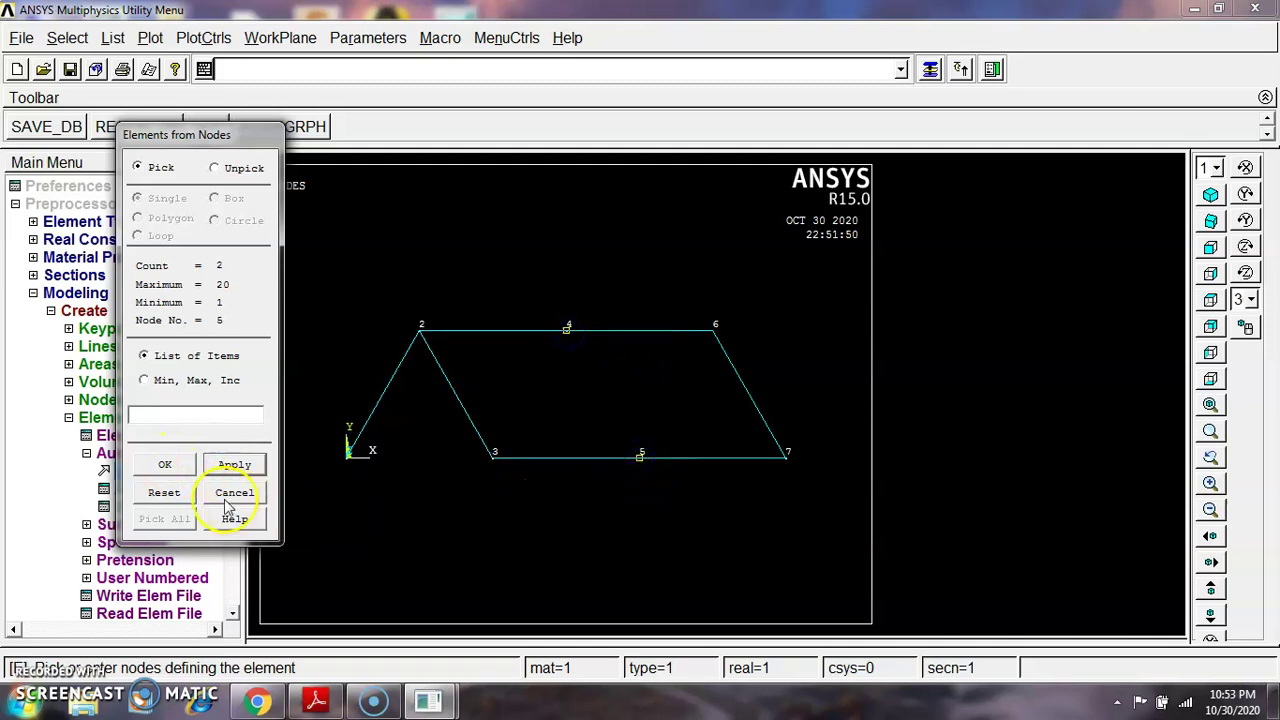
left_click(181, 470)
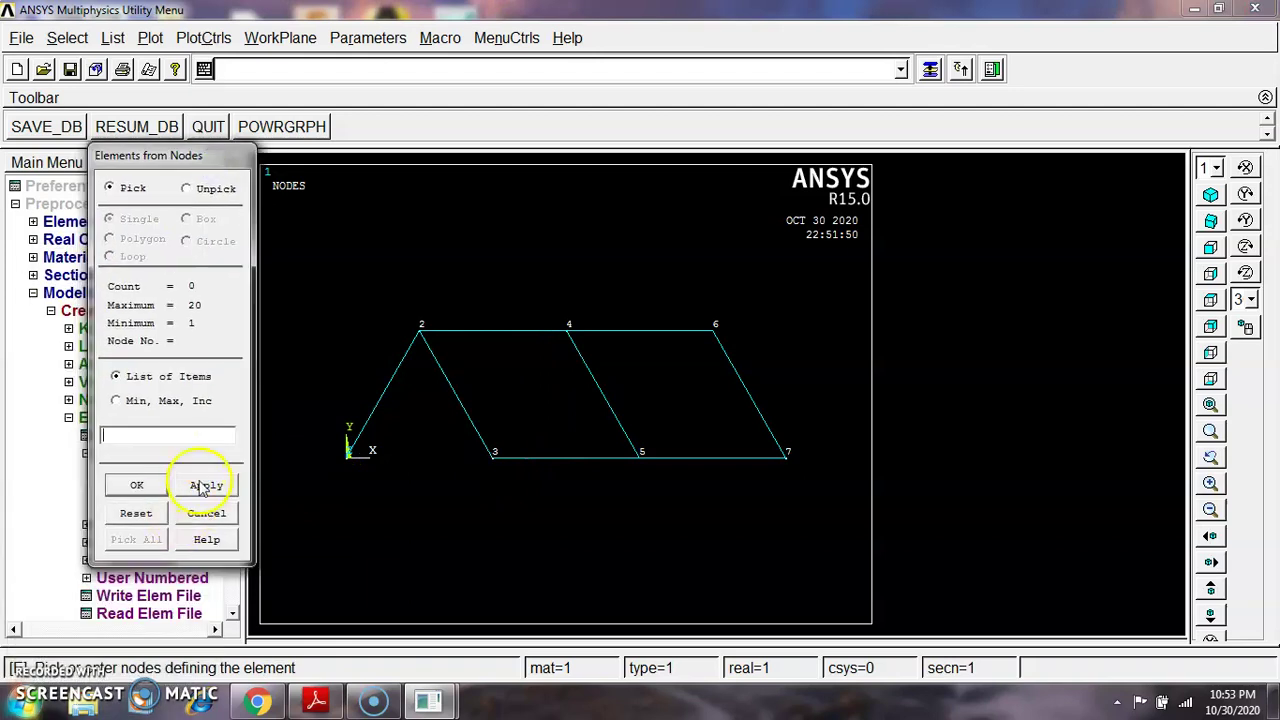
left_click(206, 484)
left_click(493, 460)
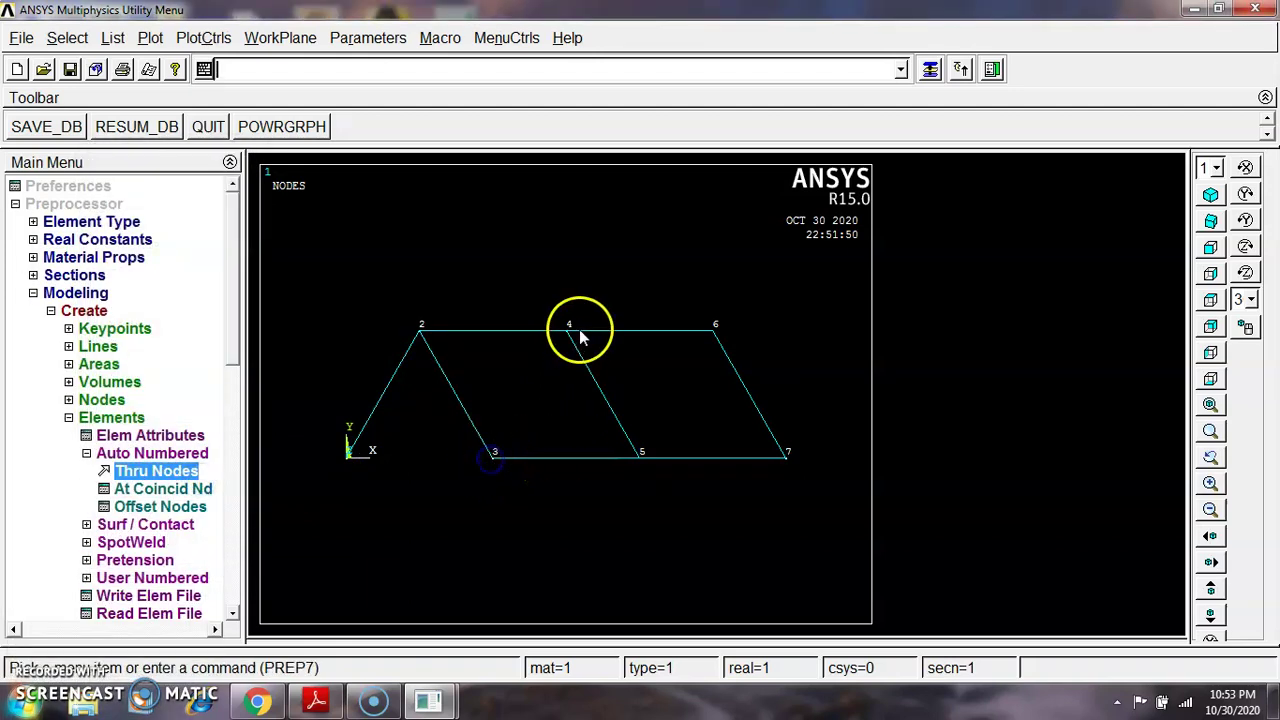
left_click(172, 471)
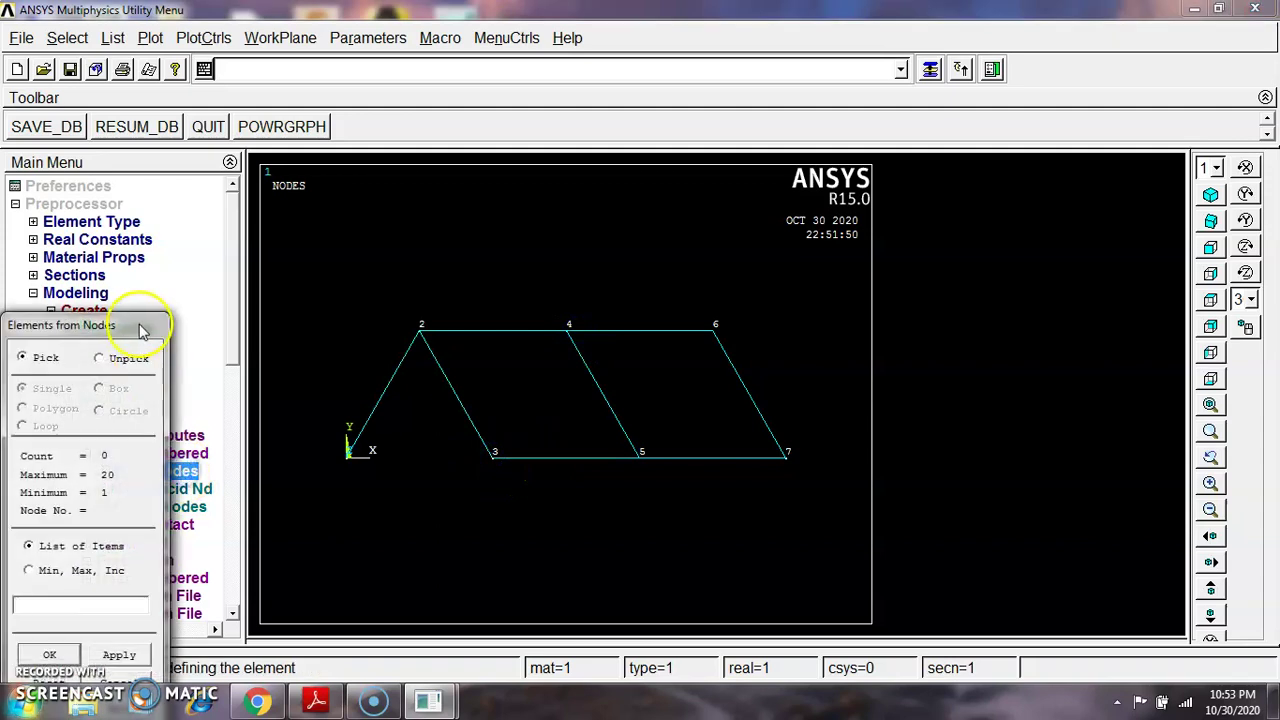
left_click_drag(305, 127, 344, 69)
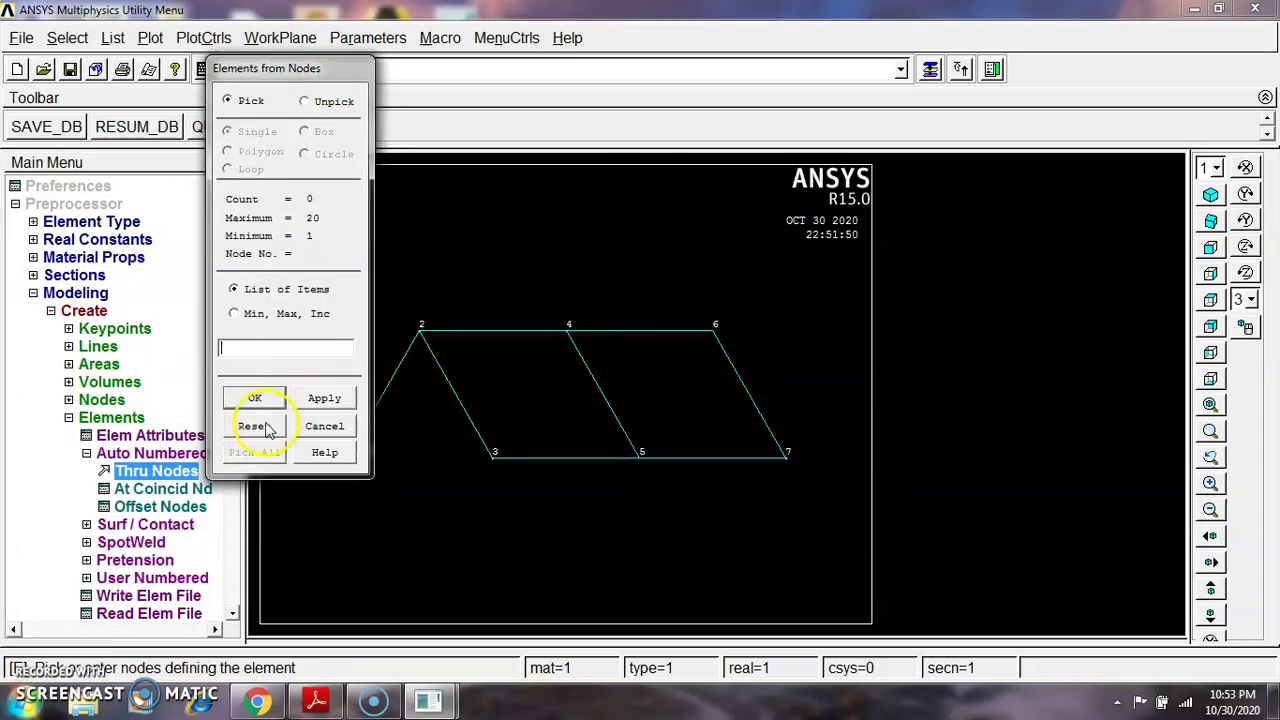
left_click(250, 399)
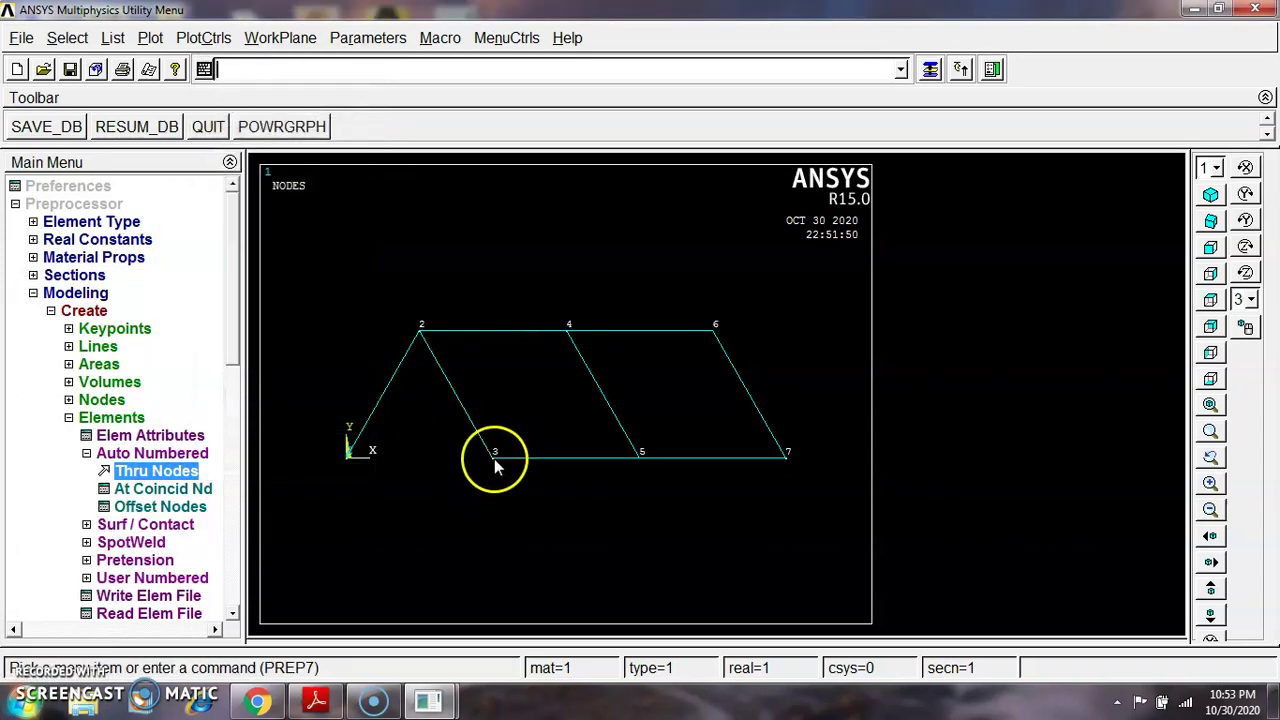
left_click(163, 488)
left_click(782, 418)
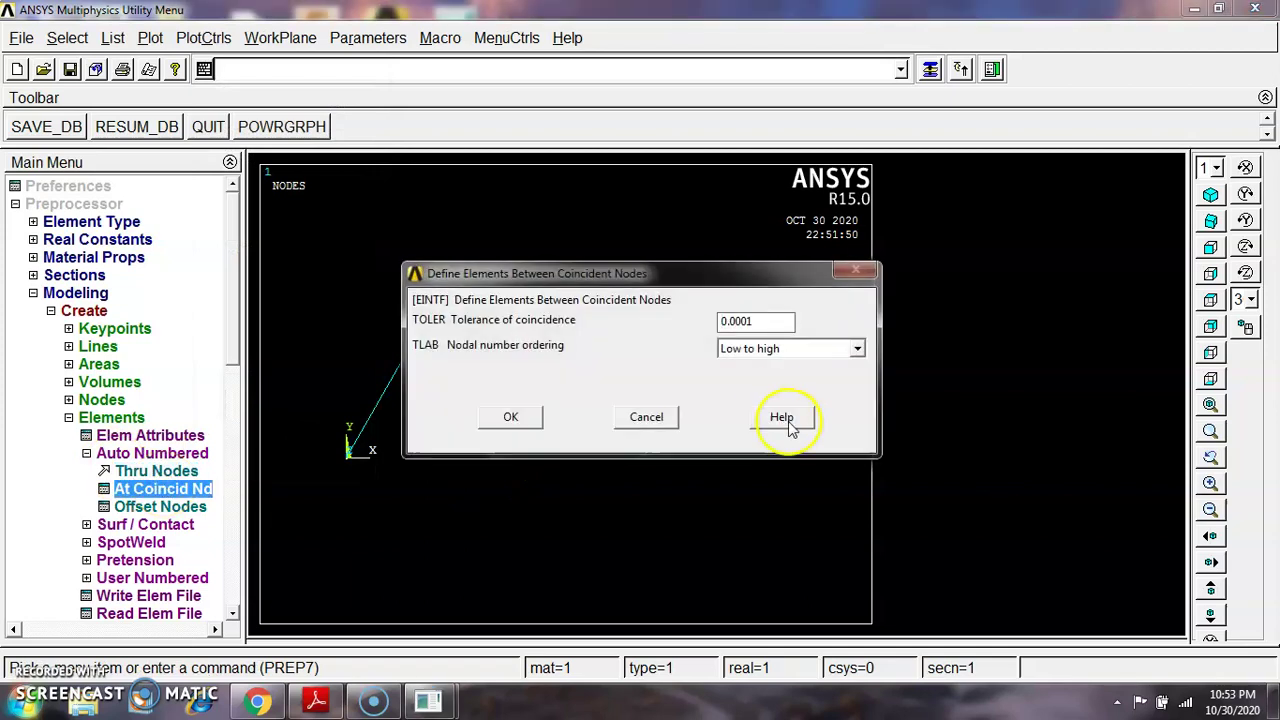
left_click(648, 417)
Create elements through nodes 1–3 and 3–4 for the left bottom member and the rising middle diagonal
left_click(175, 471)
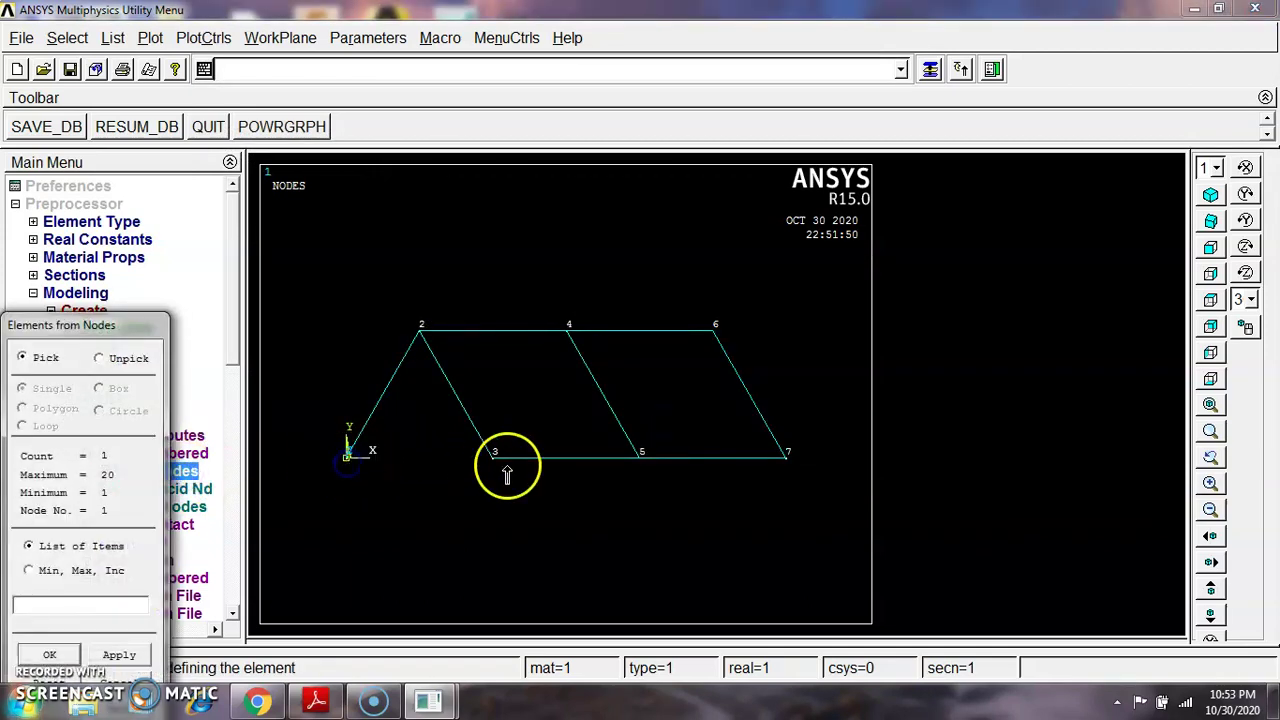
left_click(84, 653)
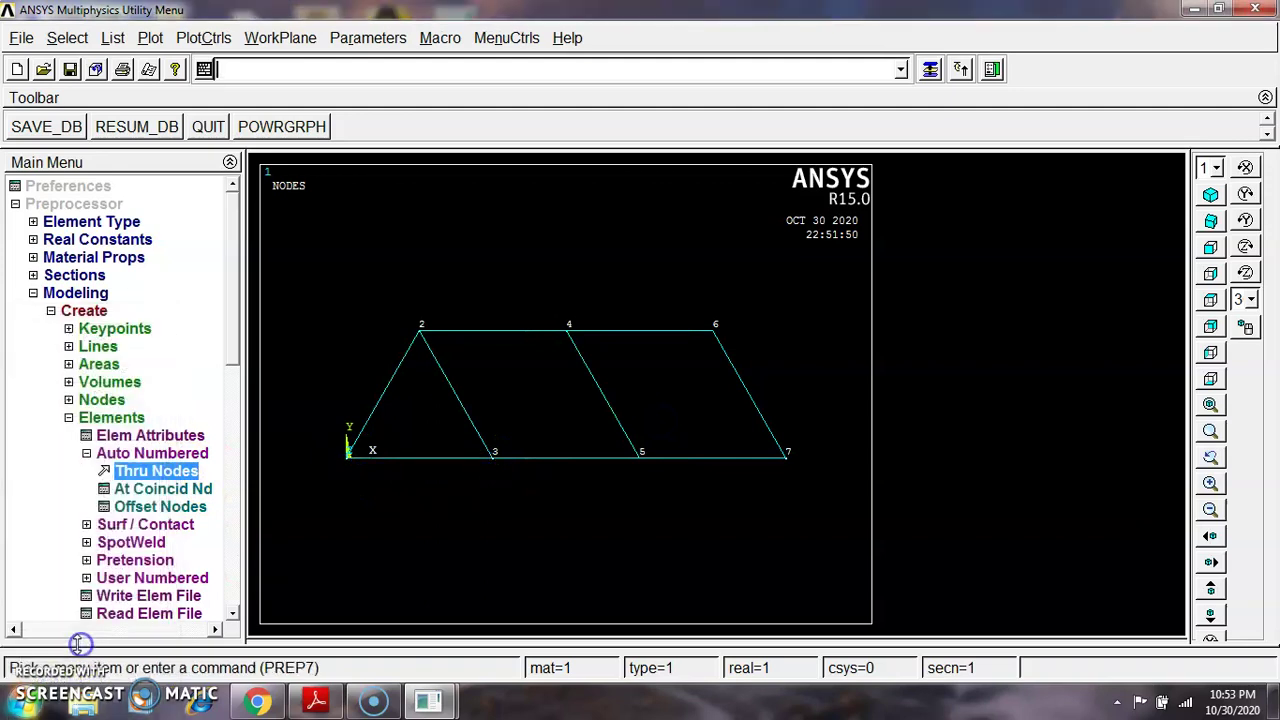
left_click(158, 471)
left_click(568, 345)
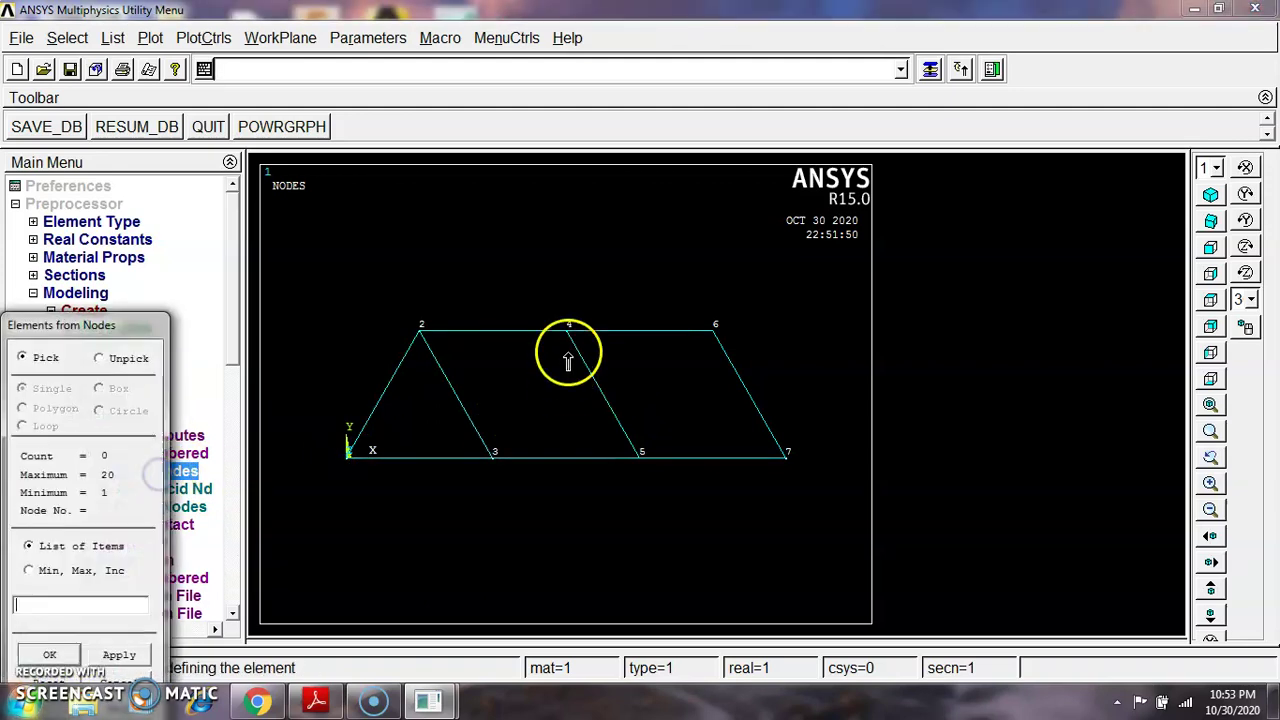
left_click(51, 604)
Create the remaining diagonal element through nodes 6 and 5, and compare the truss with the lab manual's figure in Adobe Reader
left_click(714, 328)
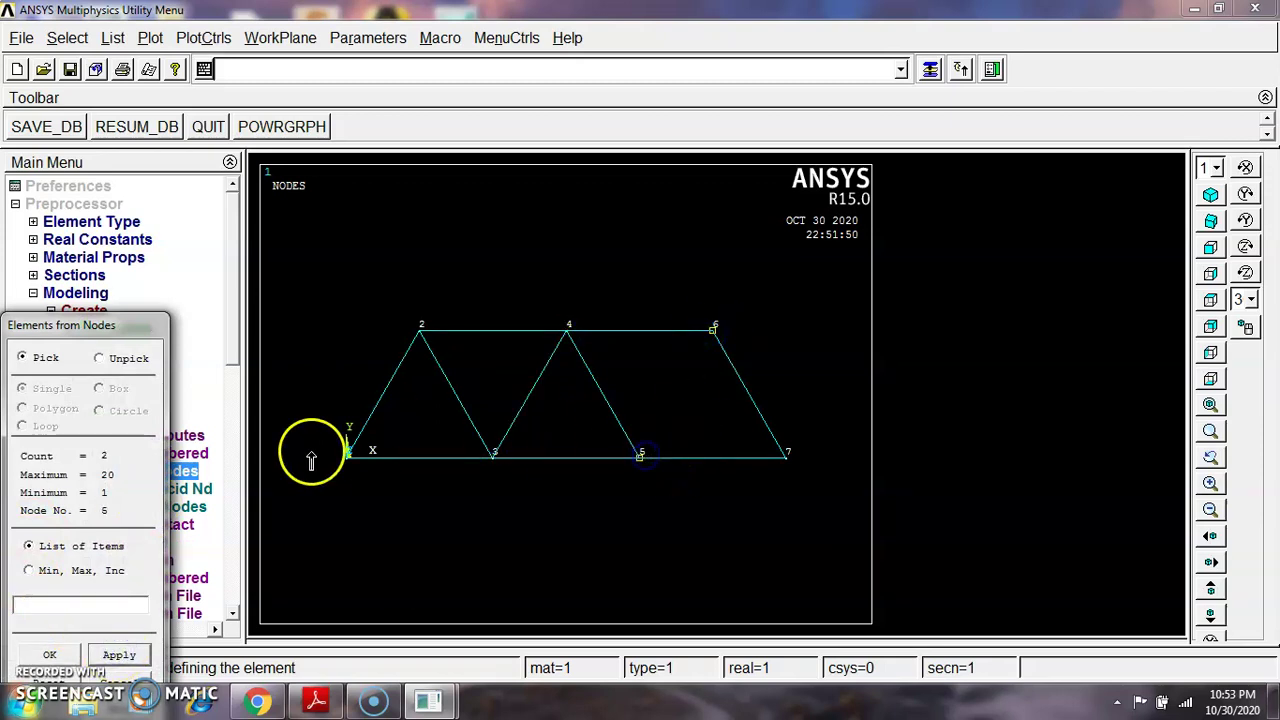
left_click_drag(125, 333, 323, 142)
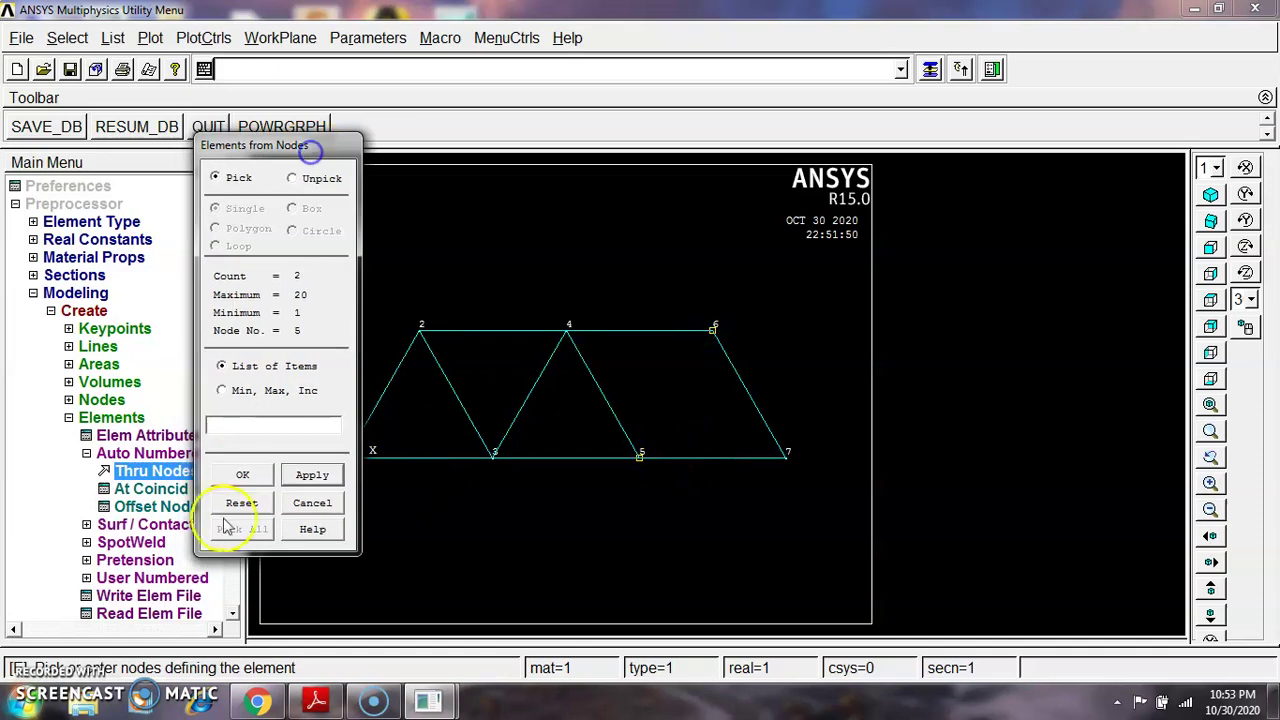
left_click(245, 476)
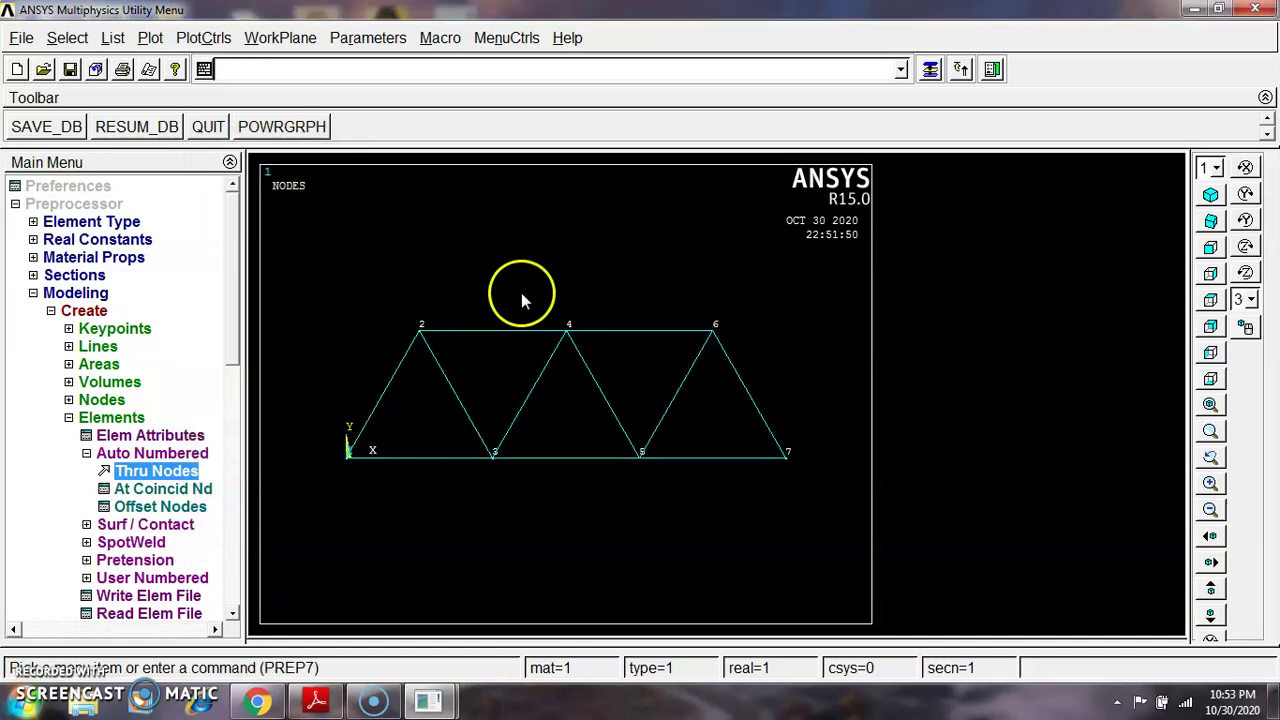
left_click(316, 700)
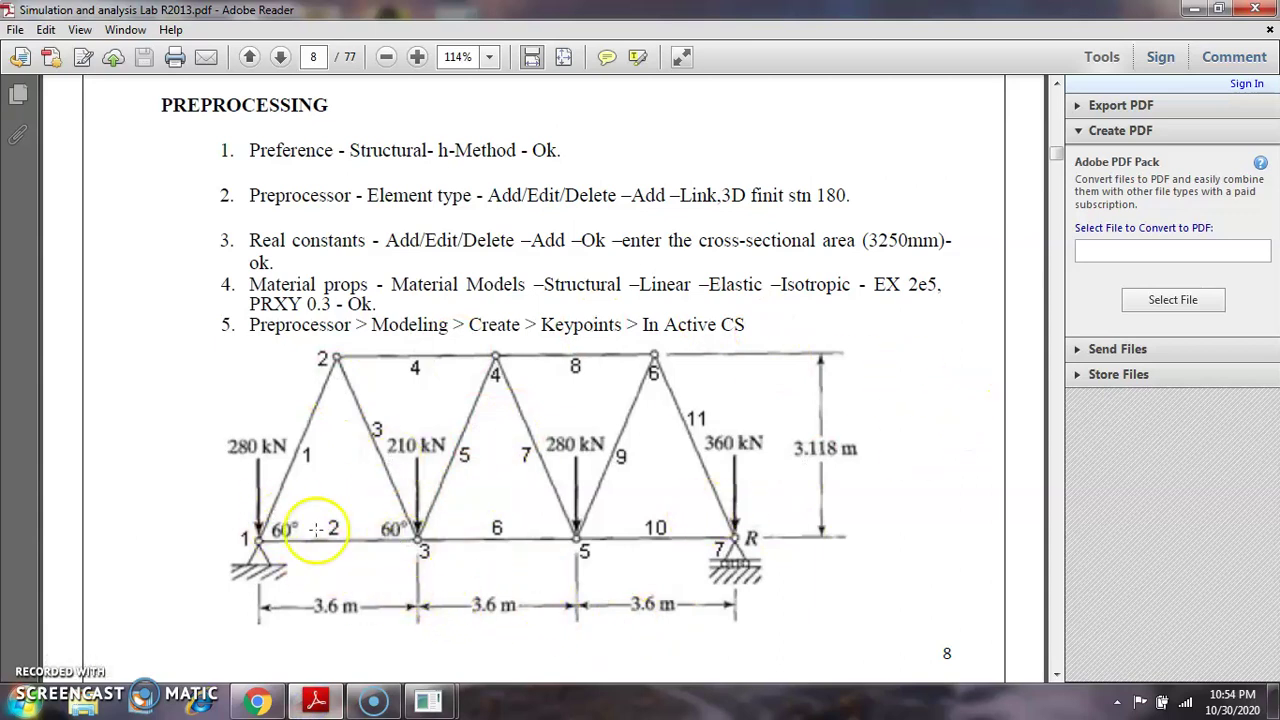
Switch back to ANSYS, collapse the modeling commands and open the Preprocessor's options for applying structural loads
key("alt+Tab")
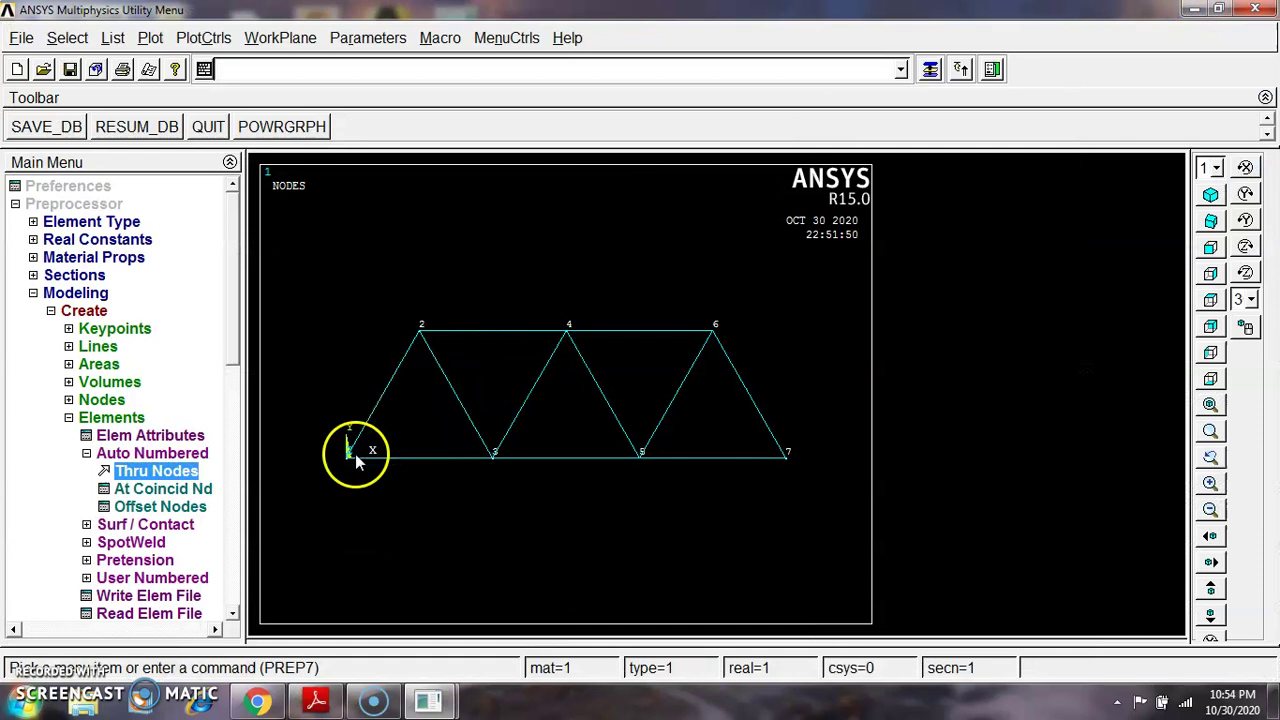
left_click(82, 418)
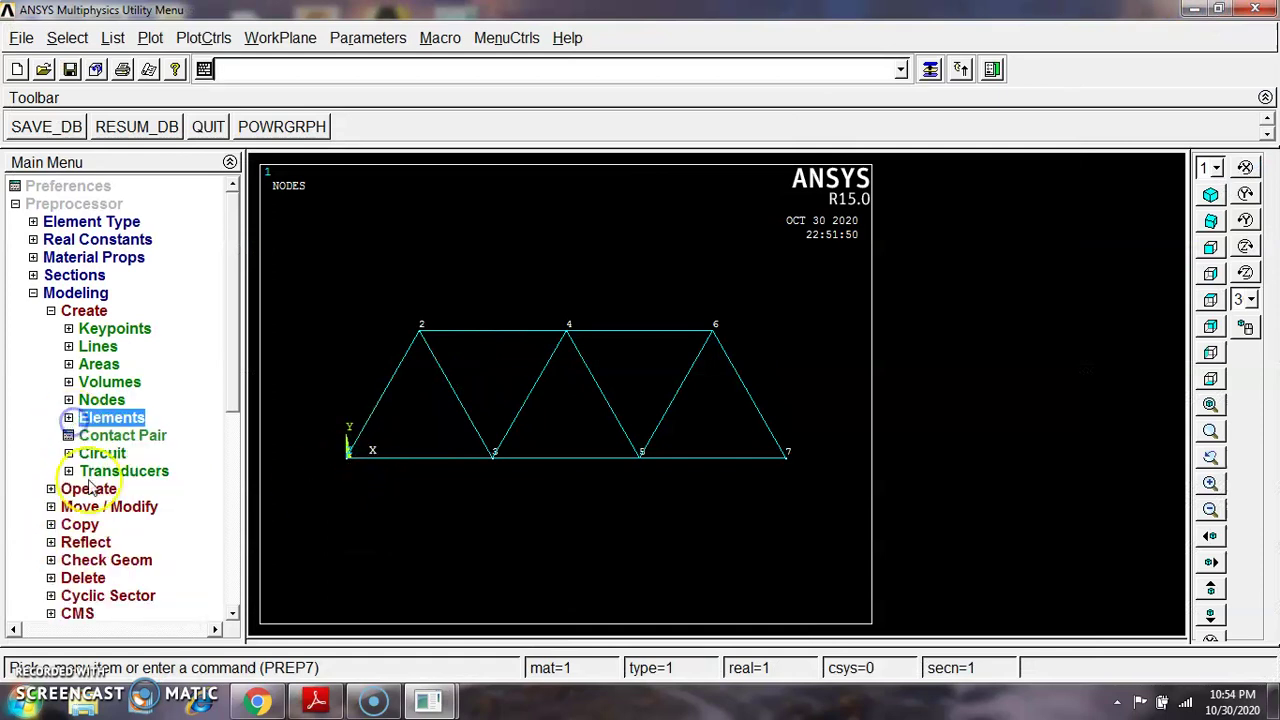
left_click(84, 311)
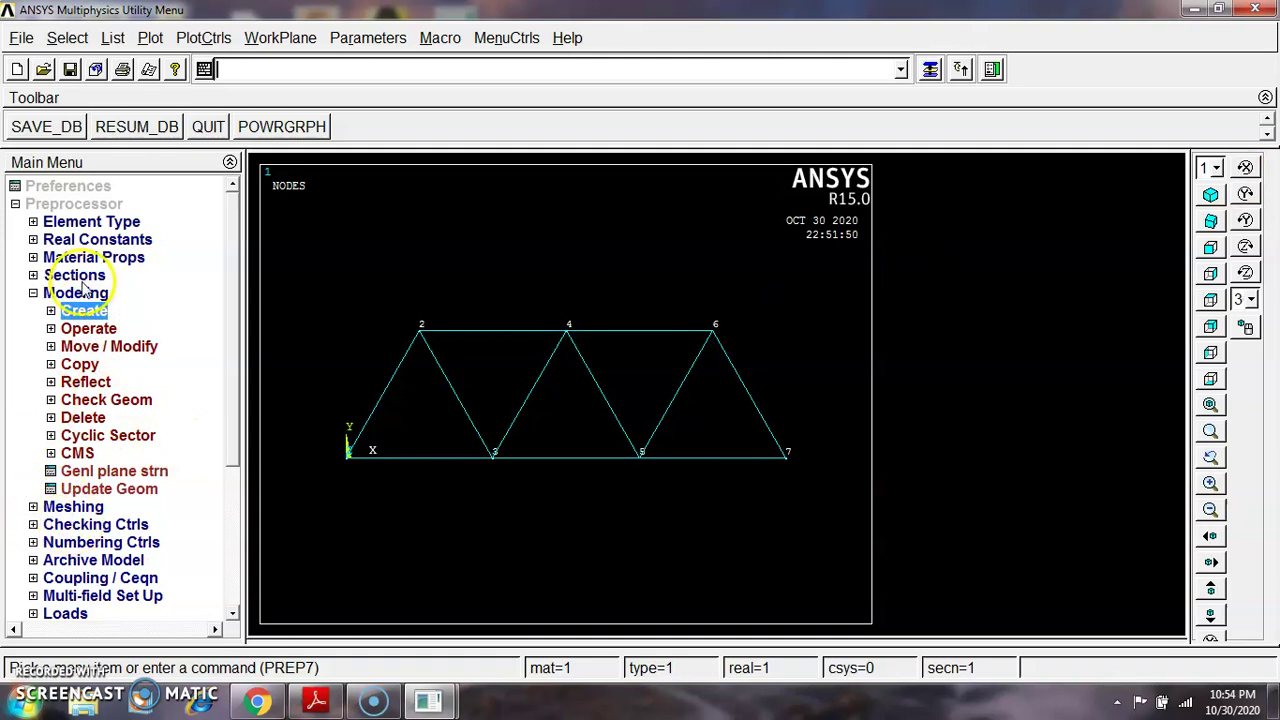
left_click(60, 293)
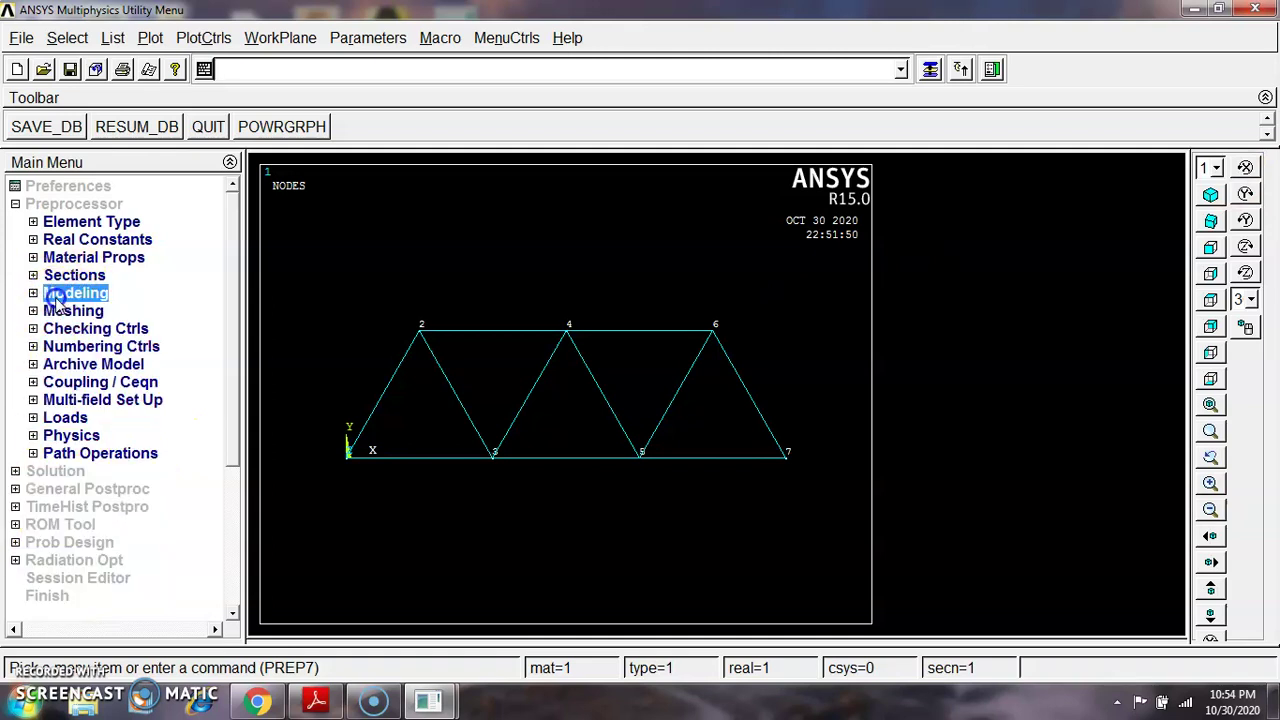
left_click(66, 418)
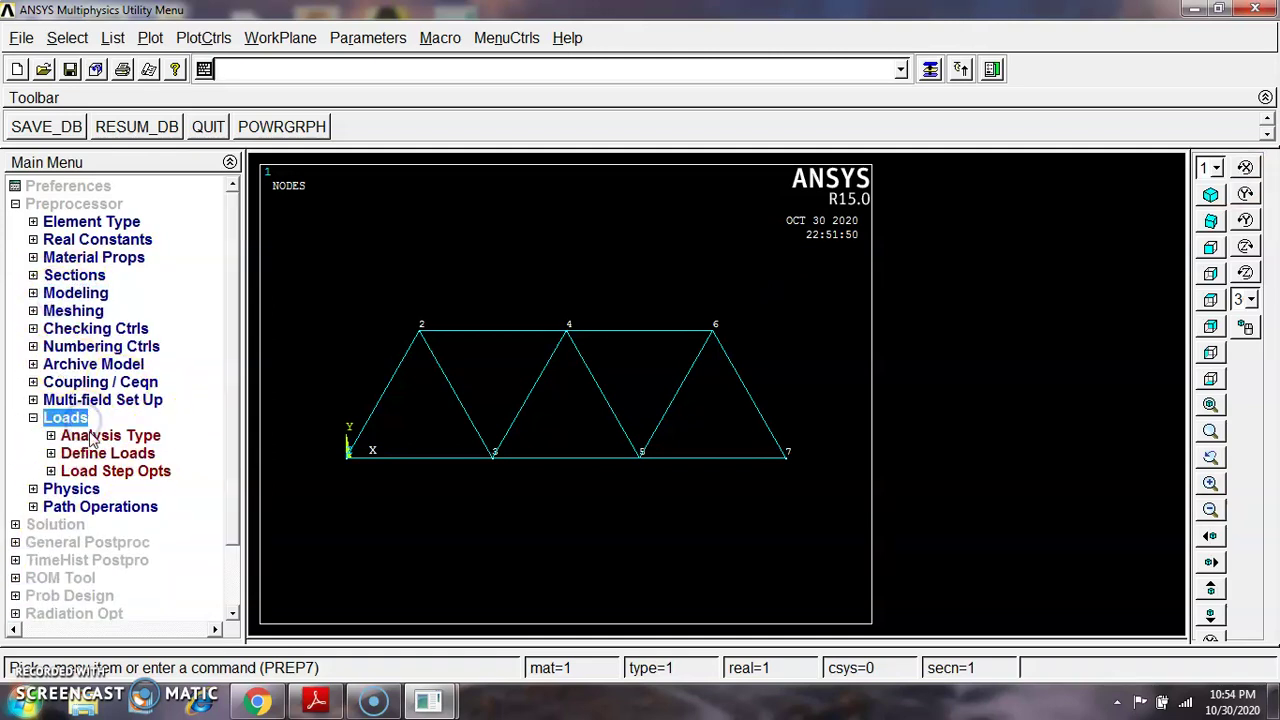
left_click(112, 455)
left_click(100, 492)
left_click(128, 507)
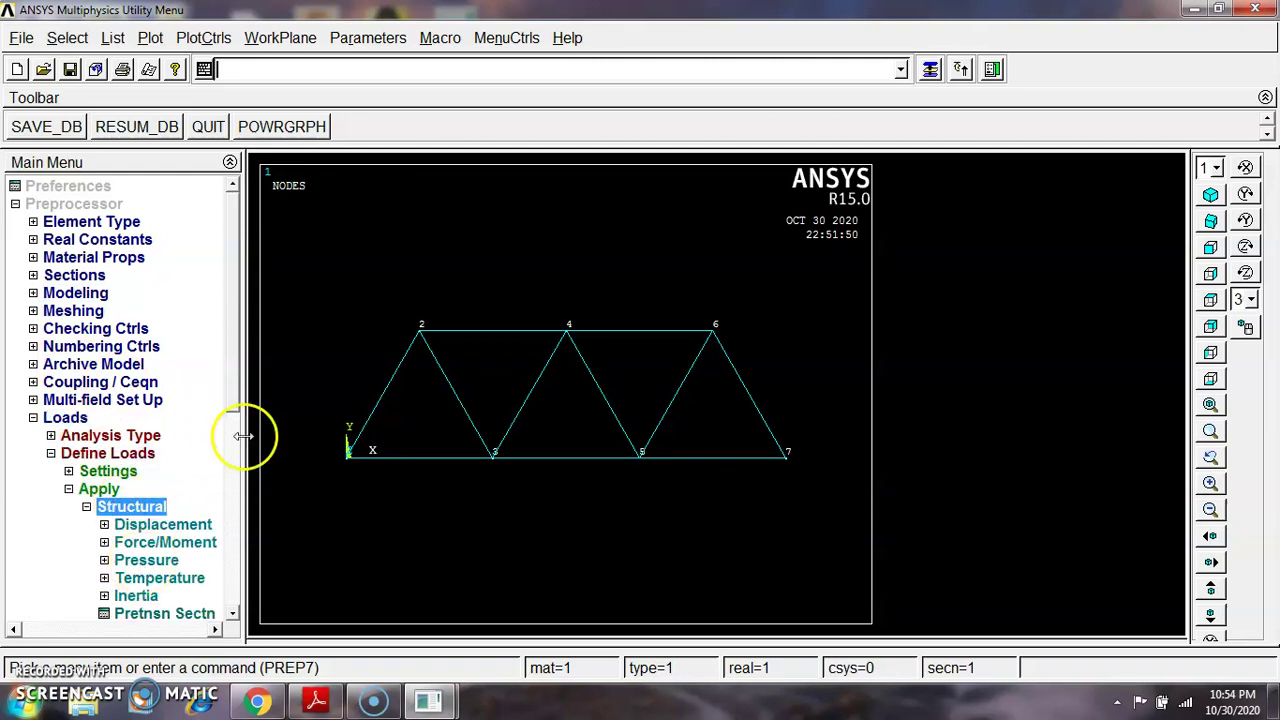
Constrain all degrees of freedom at node 1 and check the supports in the lab manual's truss figure
left_click(170, 524)
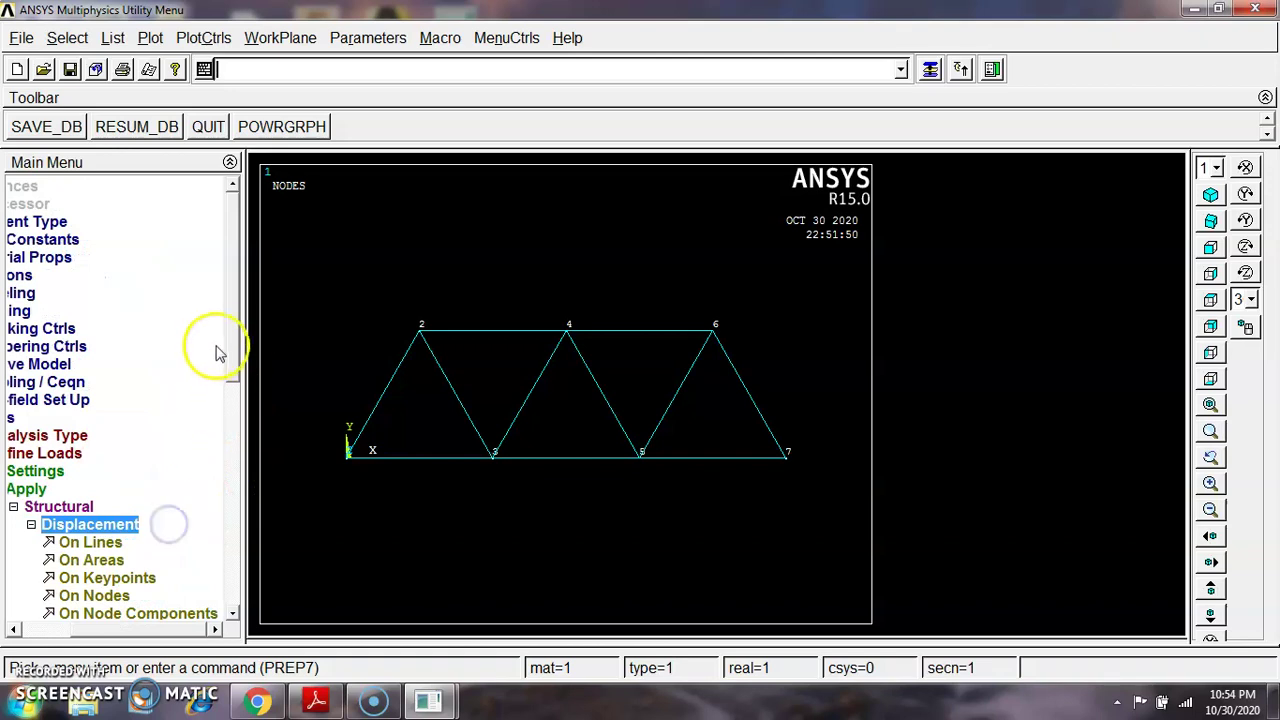
scroll(217, 380, "down", 4)
left_click(115, 382)
left_click(332, 474)
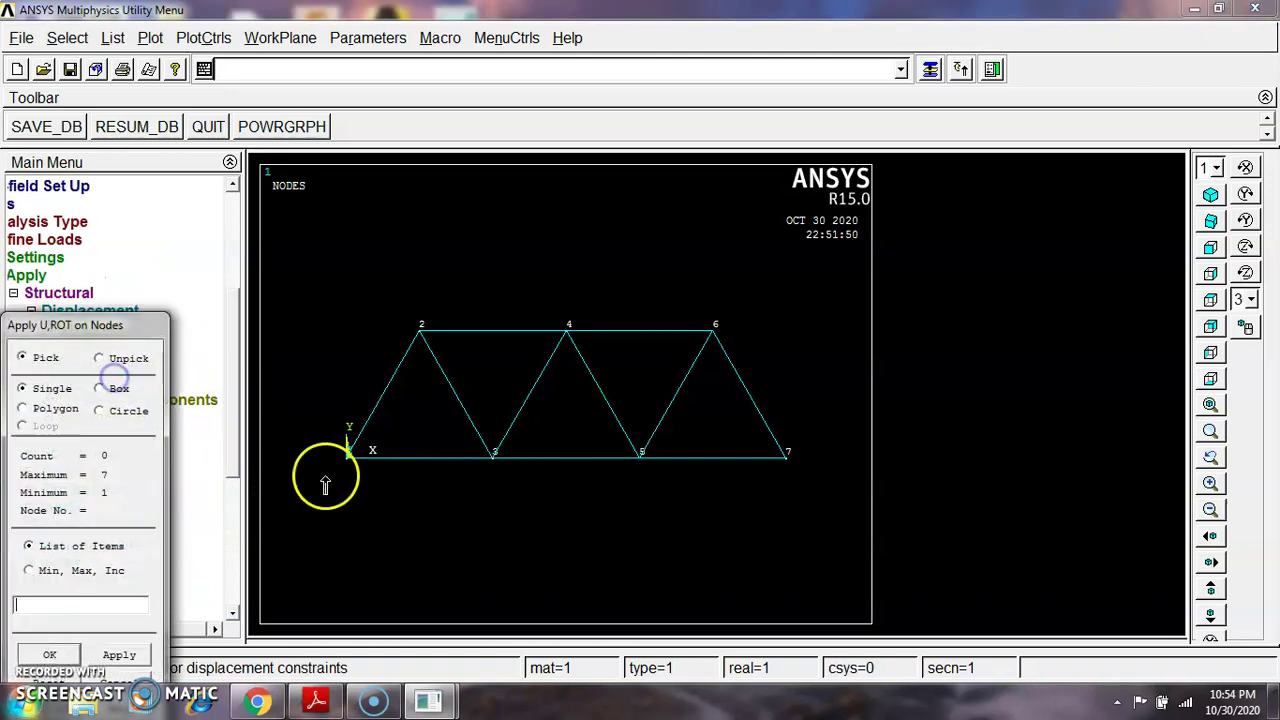
left_click(75, 655)
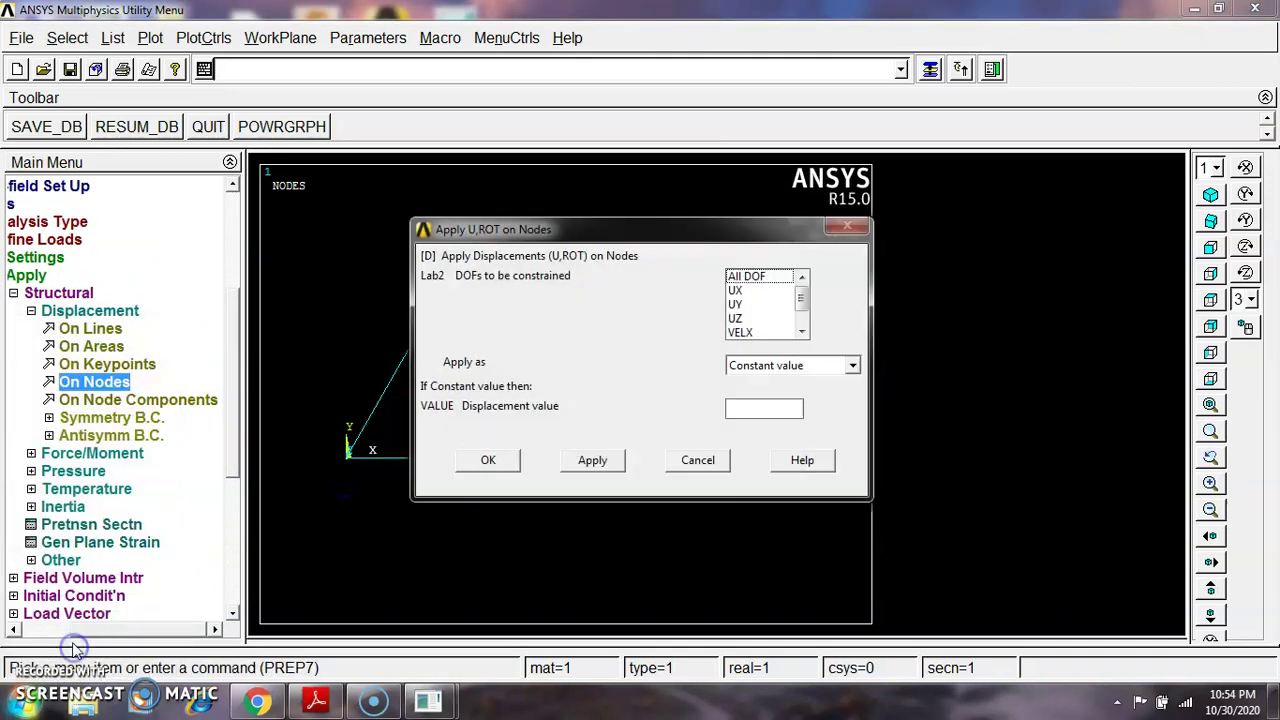
left_click(516, 466)
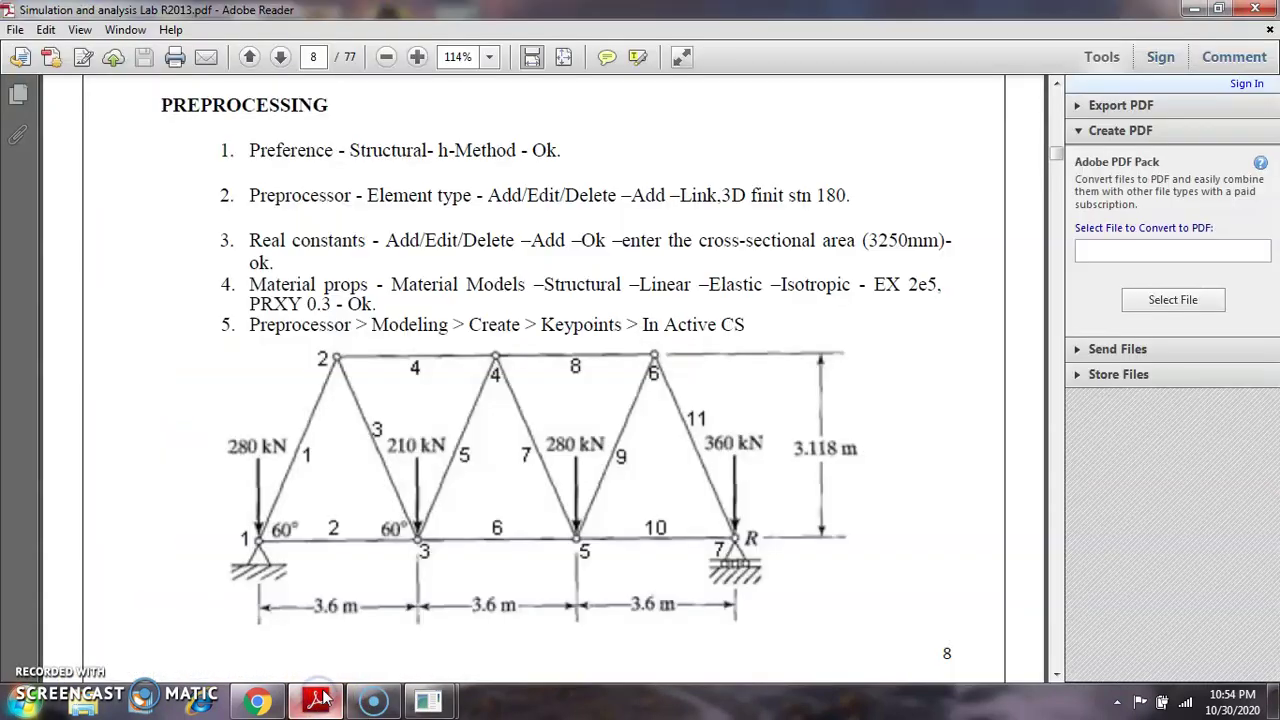
left_click(316, 700)
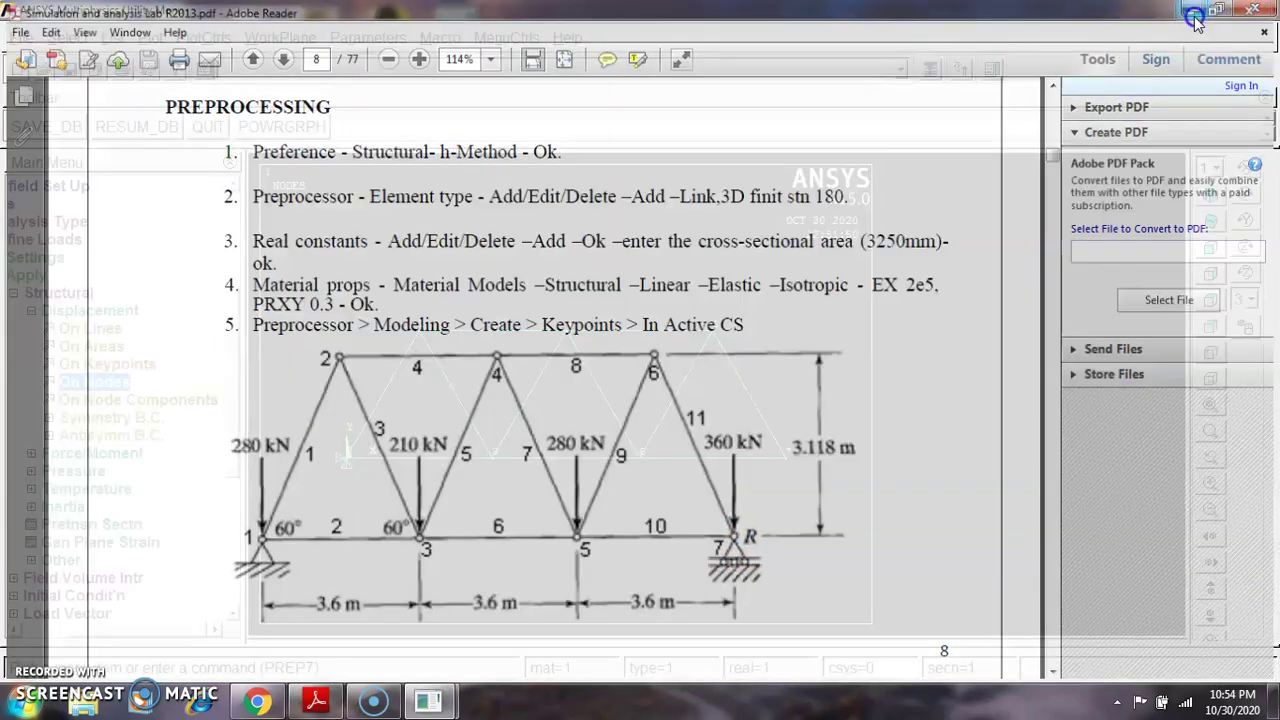
left_click(1193, 9)
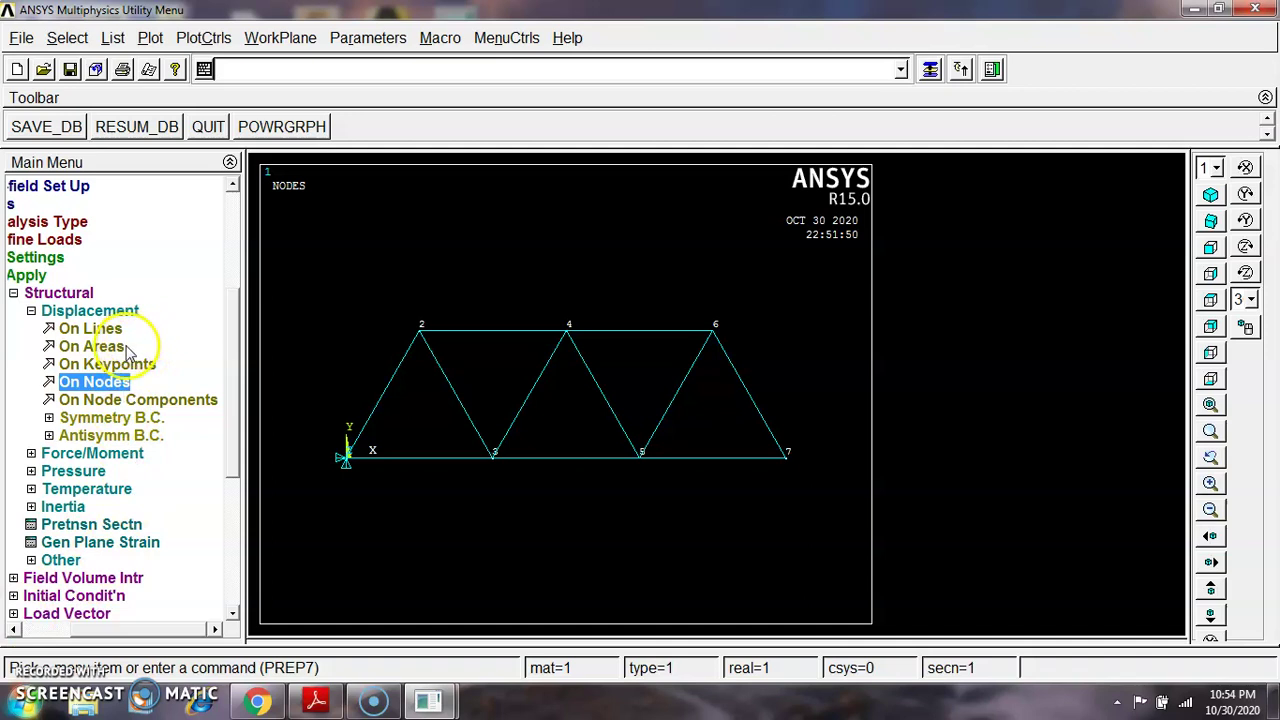
left_click(97, 455)
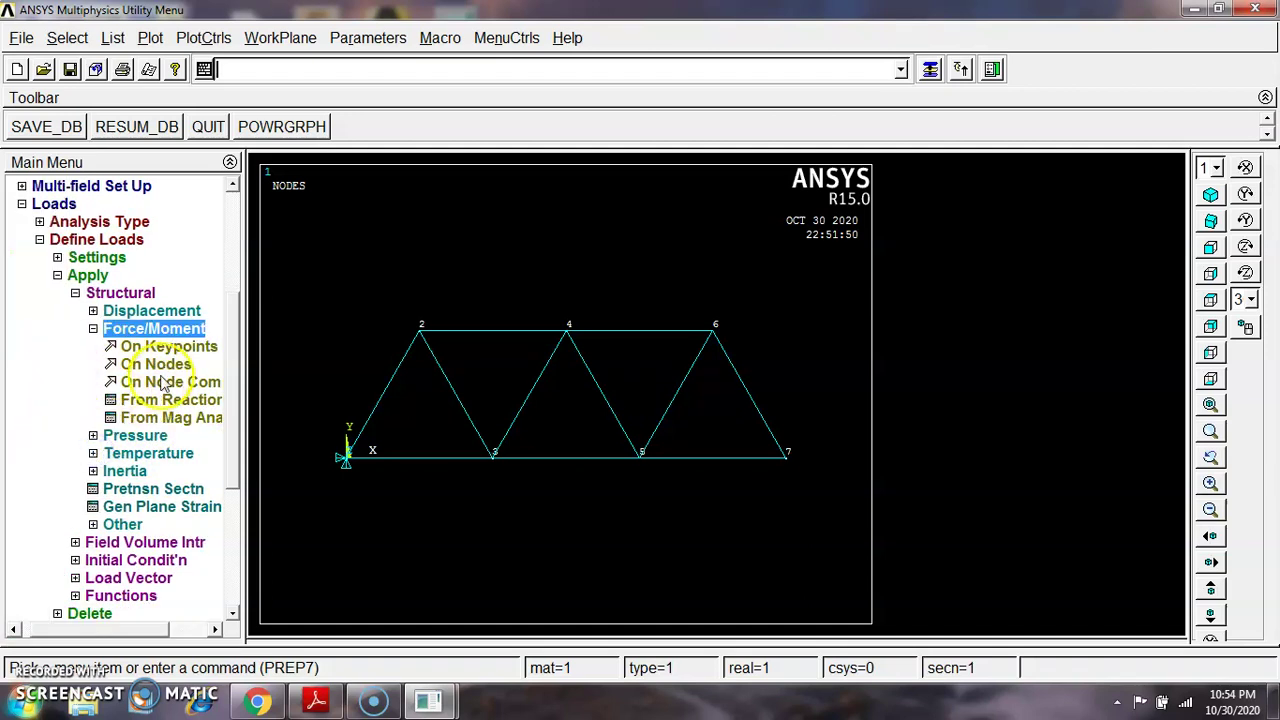
left_click(160, 364)
left_click(803, 475)
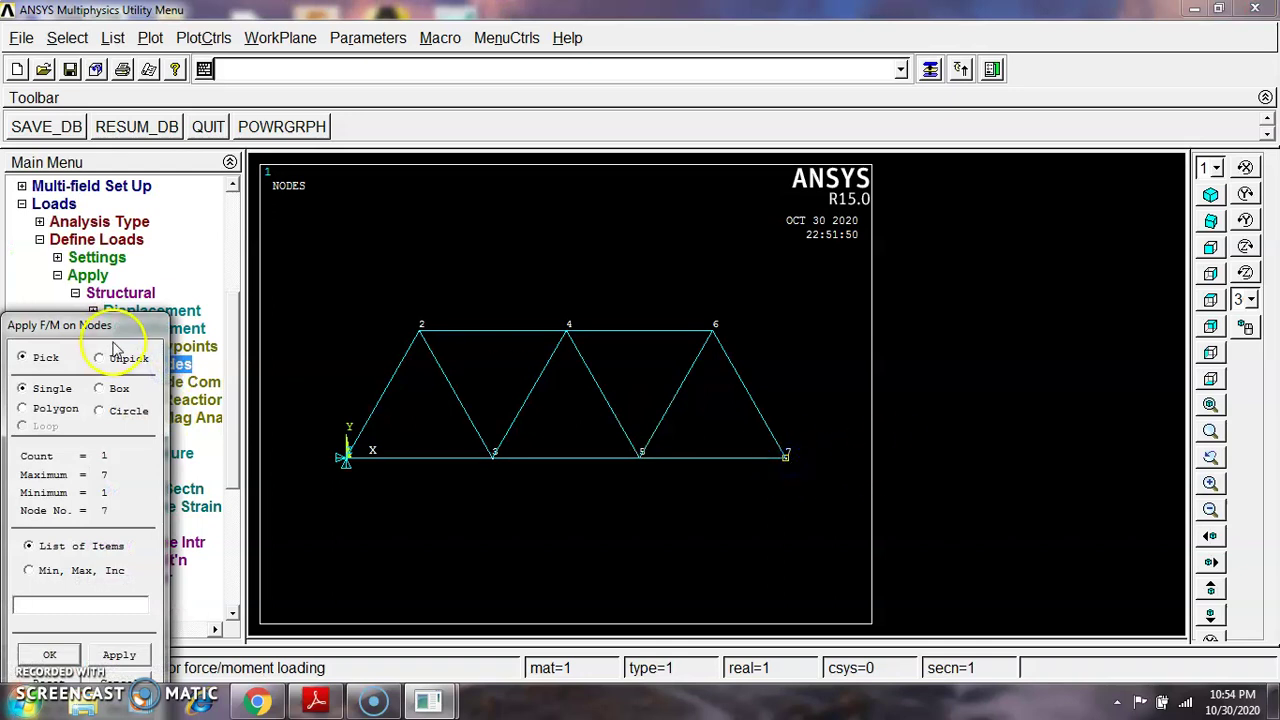
left_click(49, 654)
left_click(776, 314)
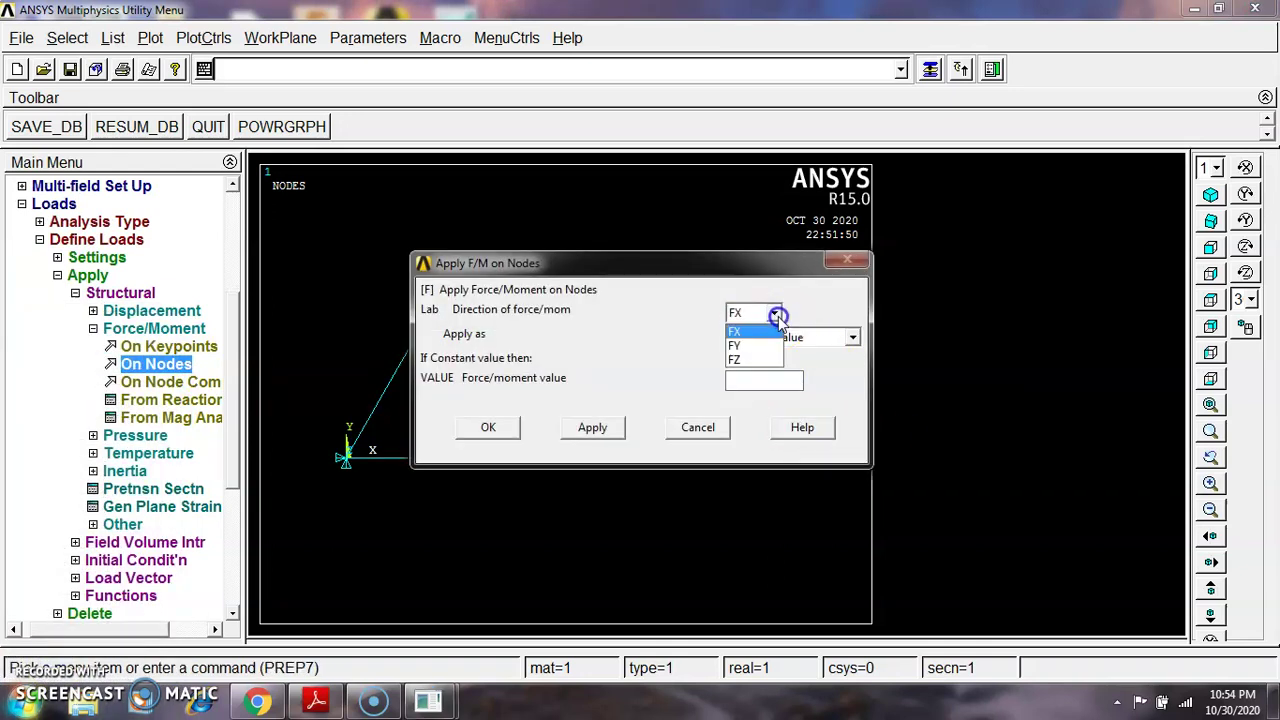
left_click(712, 432)
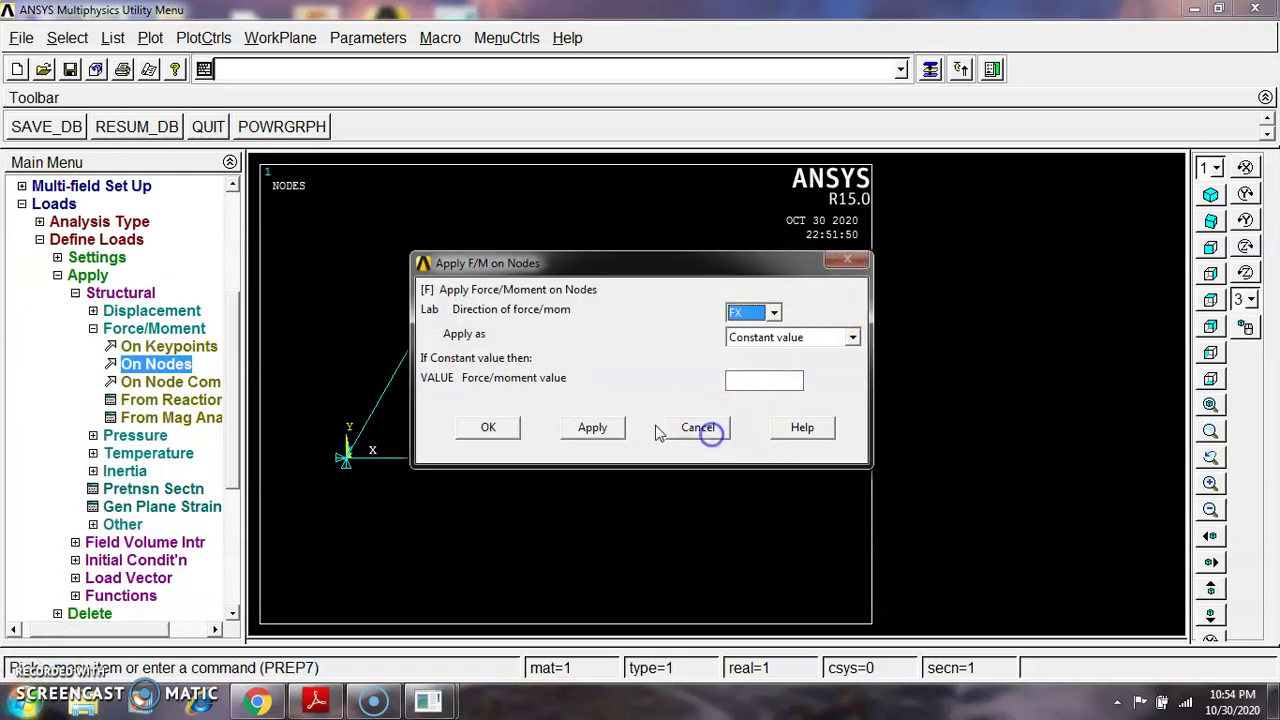
left_click(696, 428)
Apply a UZ displacement constraint to node 7, the truss's right-end support
left_click(150, 311)
left_click(95, 391)
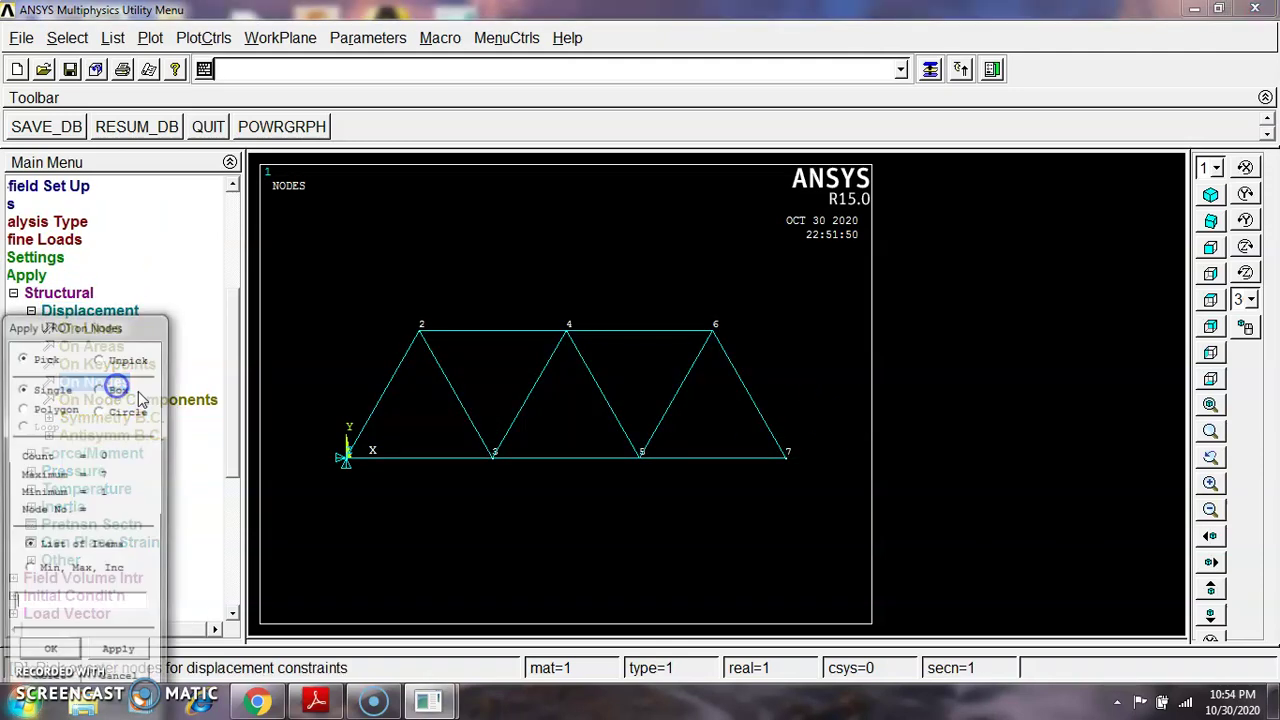
left_click(782, 460)
left_click(49, 654)
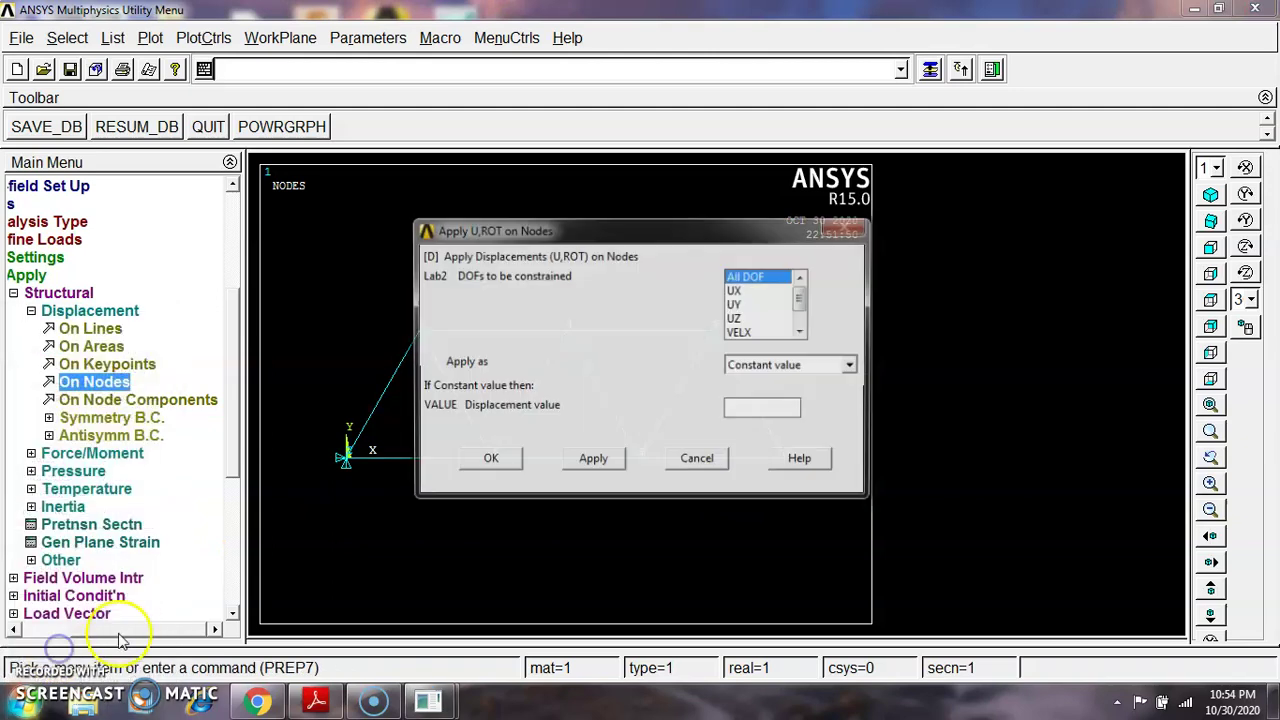
mouse_move(806, 289)
left_mouse_down()
mouse_move(797, 329)
mouse_move(800, 294)
mouse_move(808, 330)
mouse_move(803, 297)
left_mouse_up()
left_click(740, 290)
left_click(757, 277)
left_click(802, 332)
left_click(802, 332)
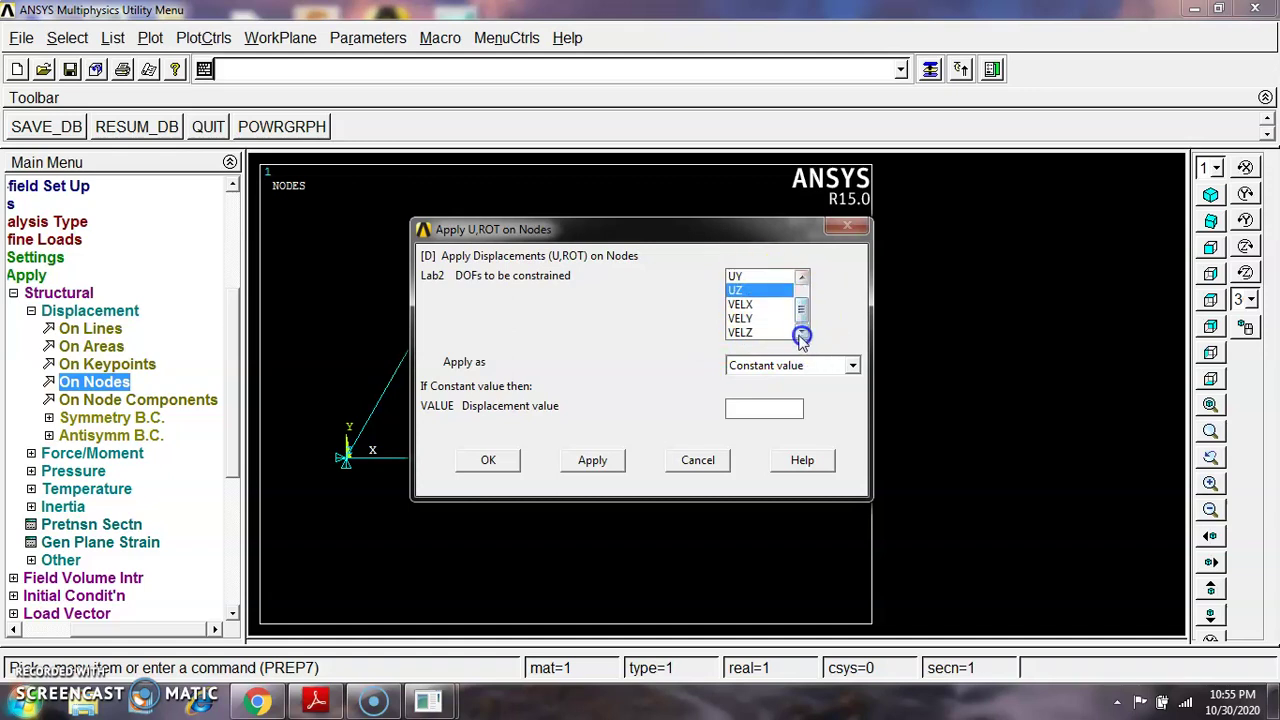
left_click(488, 462)
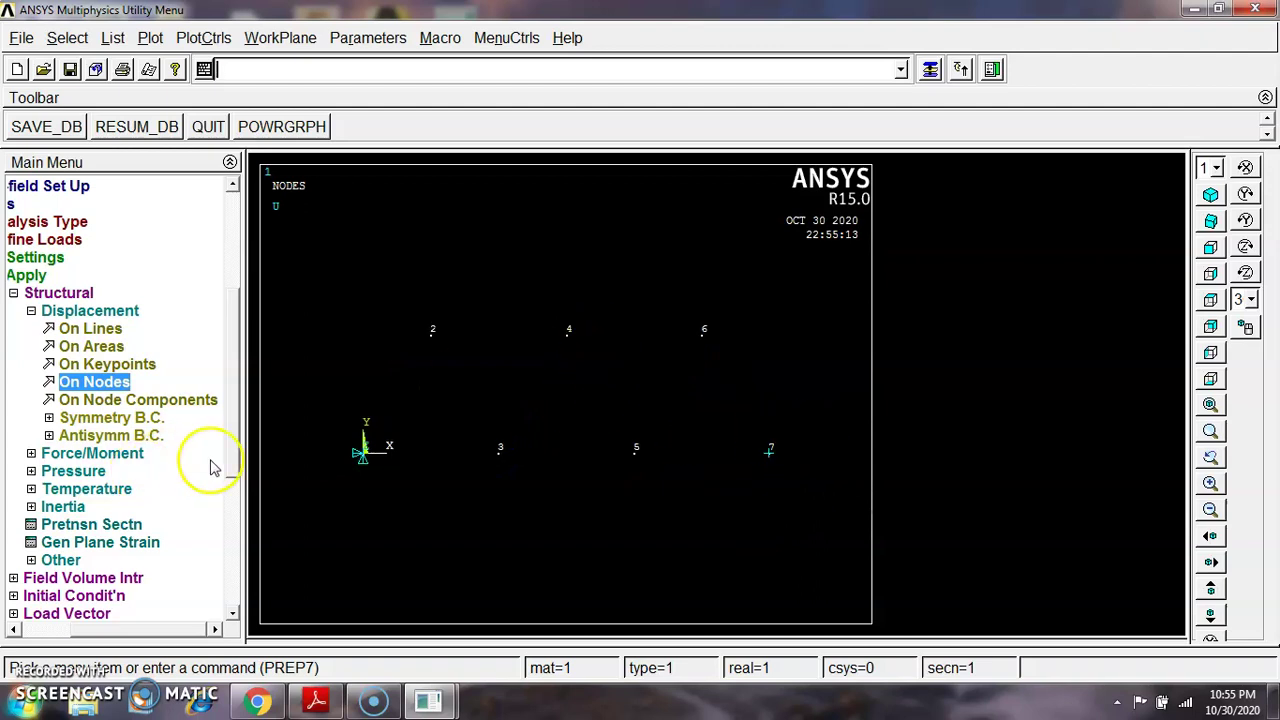
Check the nodal loads in the lab manual's truss figure in Adobe Reader and return to ANSYS
left_click(34, 292)
left_click(322, 698)
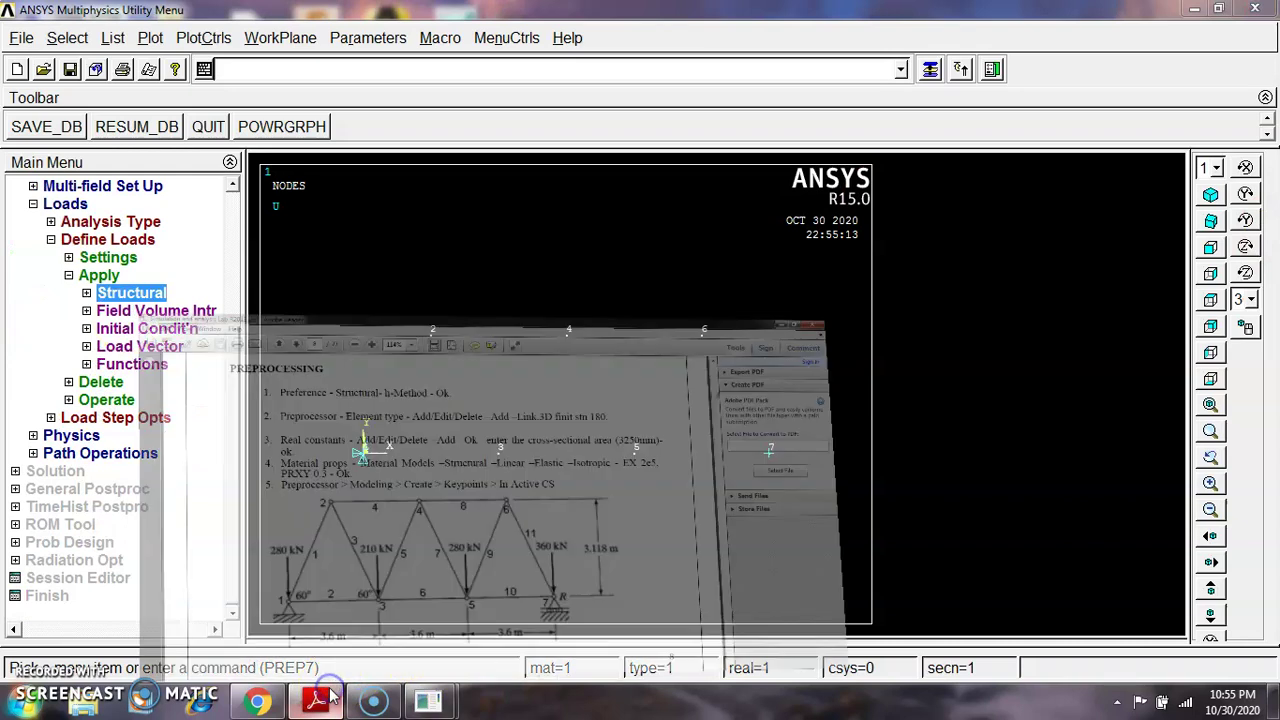
left_click(330, 697)
left_click(358, 465)
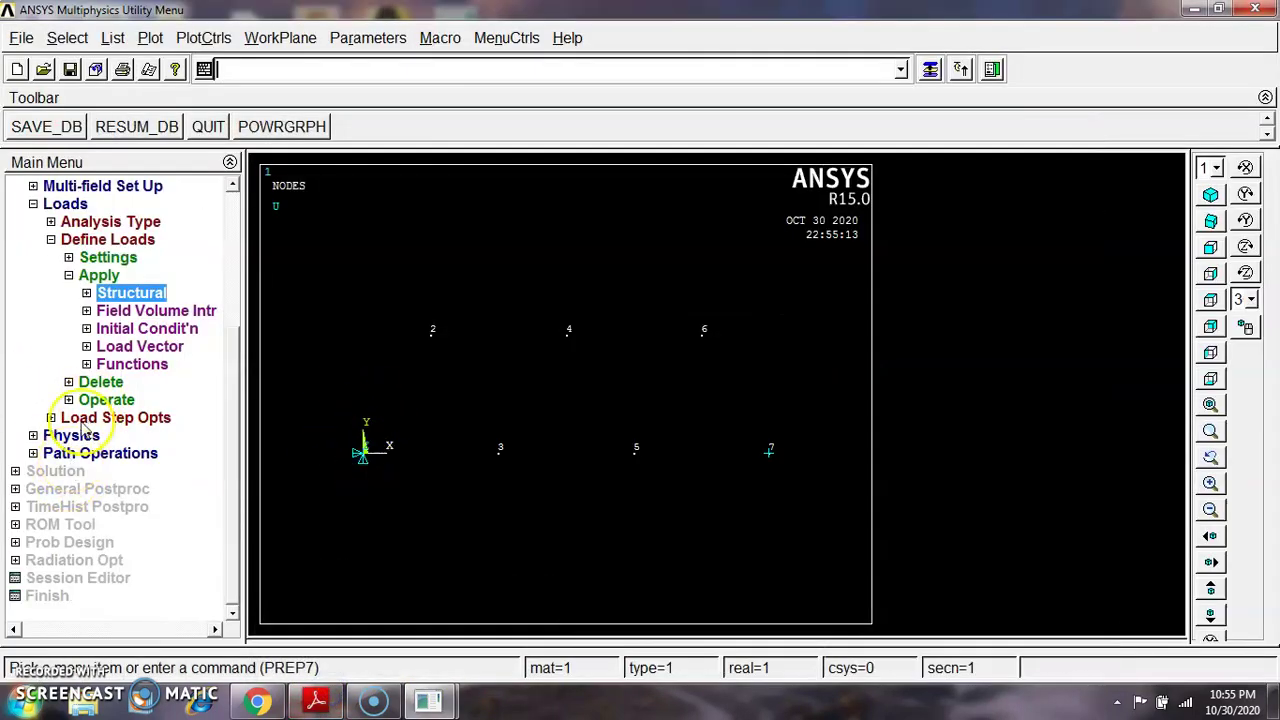
Apply a constant FY force of -280000 to node 1, checking the load in the lab manual's figure
left_click(121, 293)
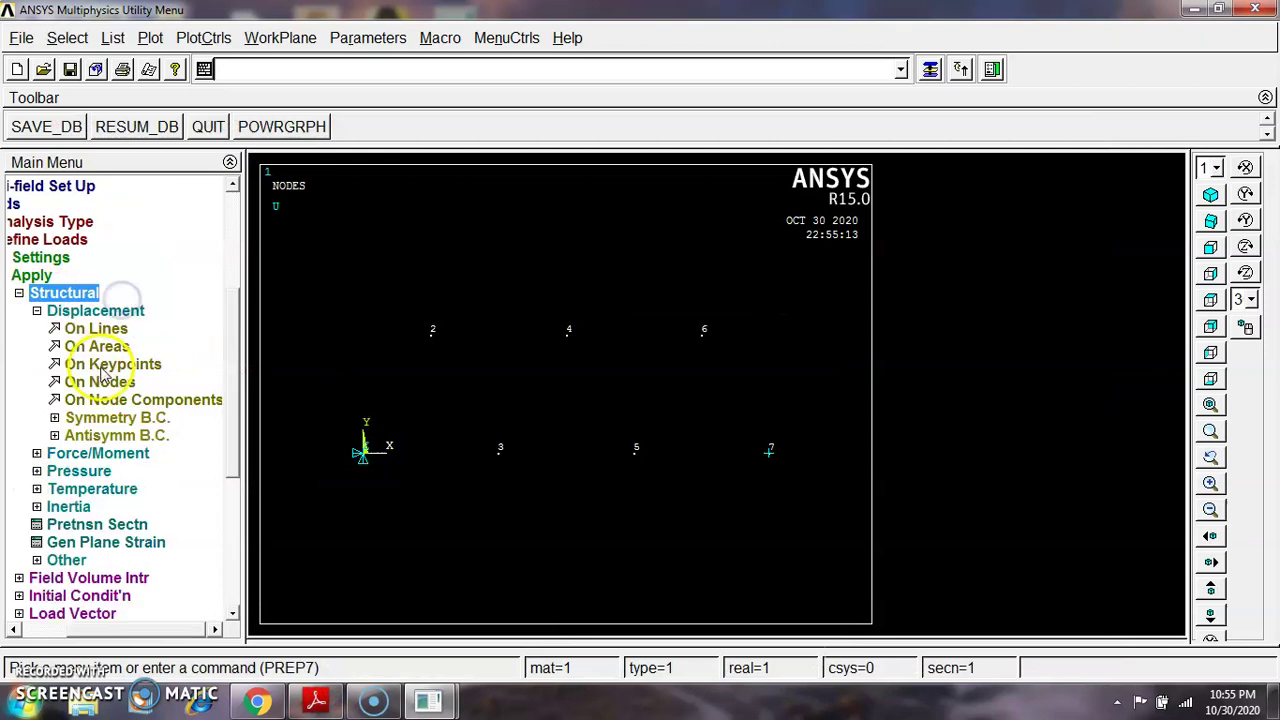
left_click(88, 453)
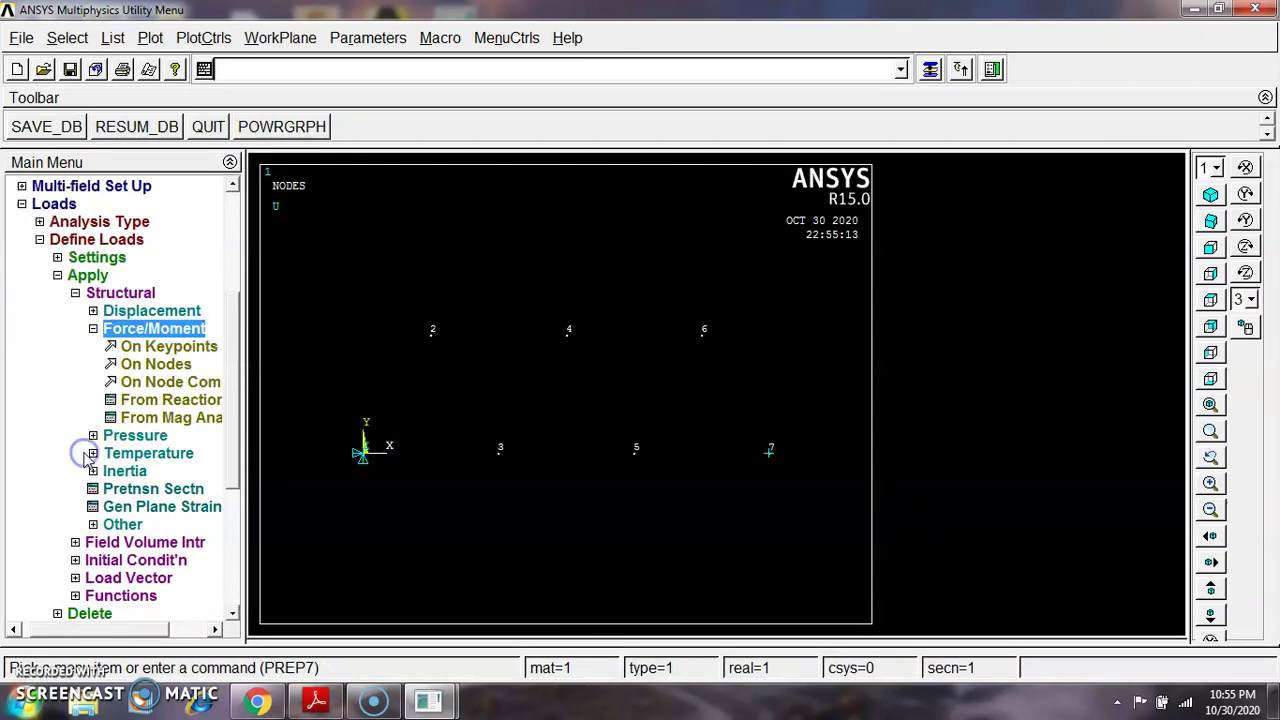
left_click(160, 350)
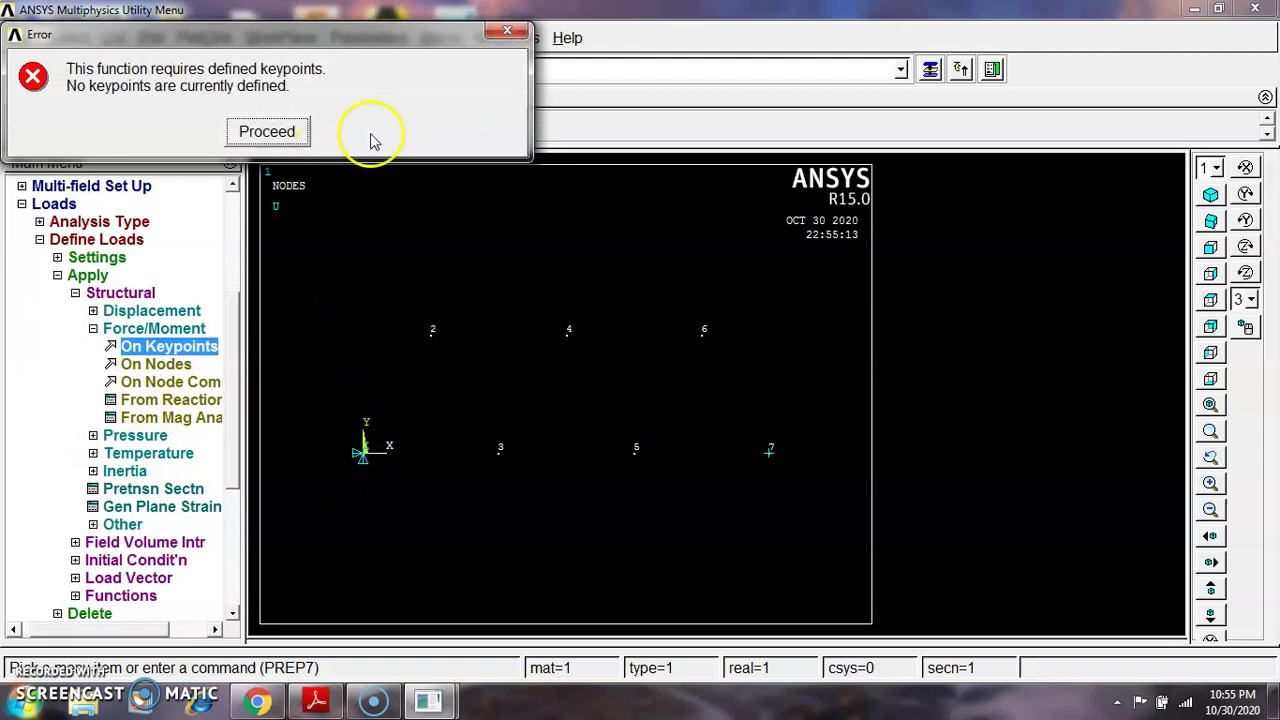
left_click(509, 40)
left_click(155, 364)
left_click(362, 451)
left_click(67, 654)
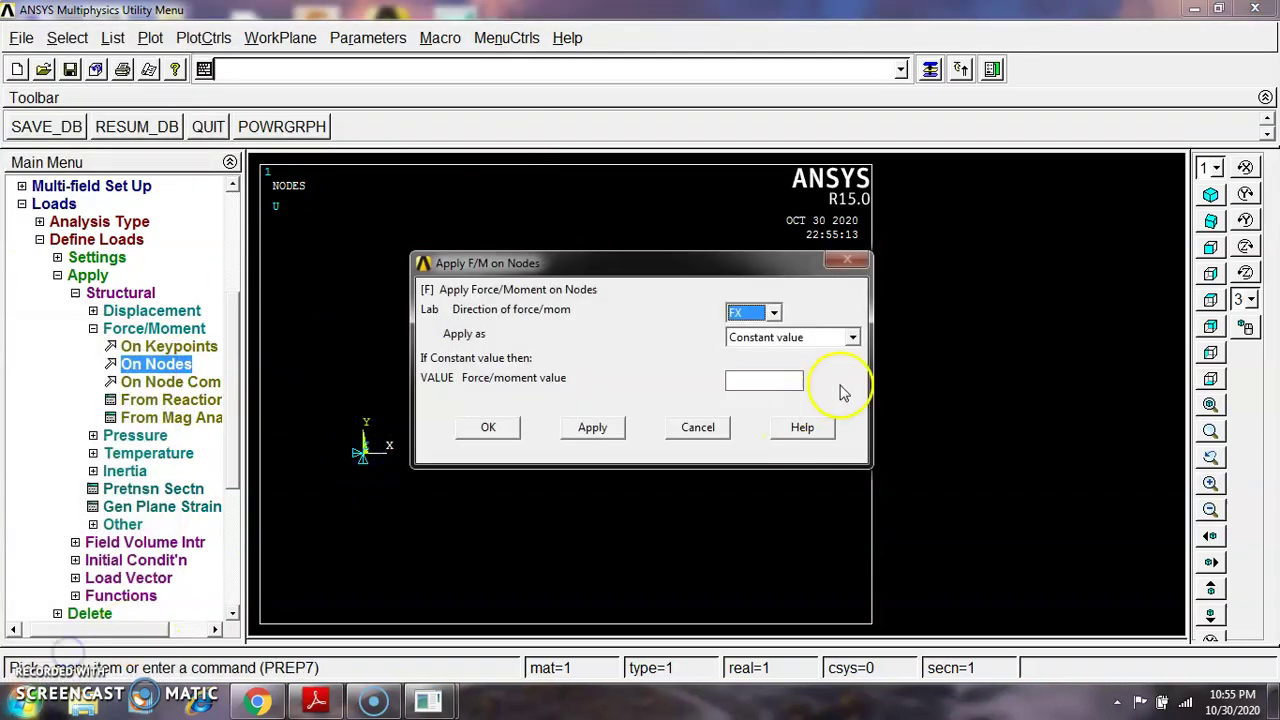
left_click(765, 312)
left_click(763, 340)
left_click(763, 380)
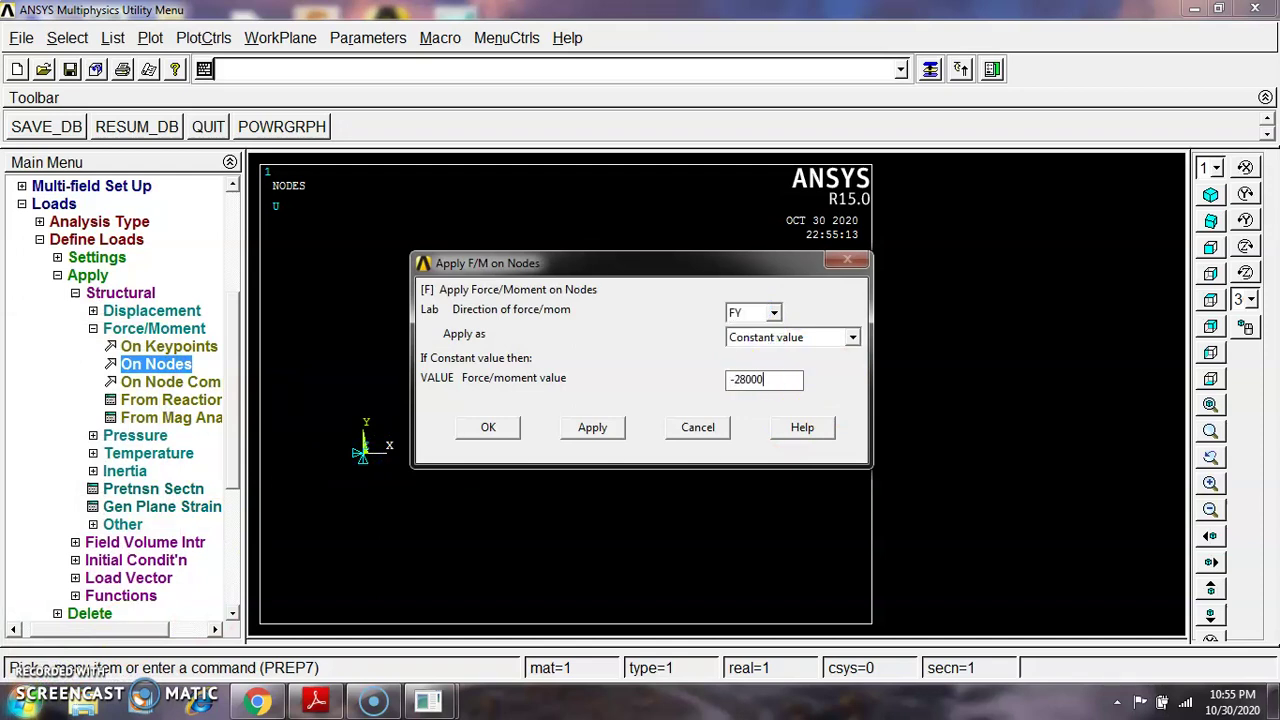
left_click(316, 700)
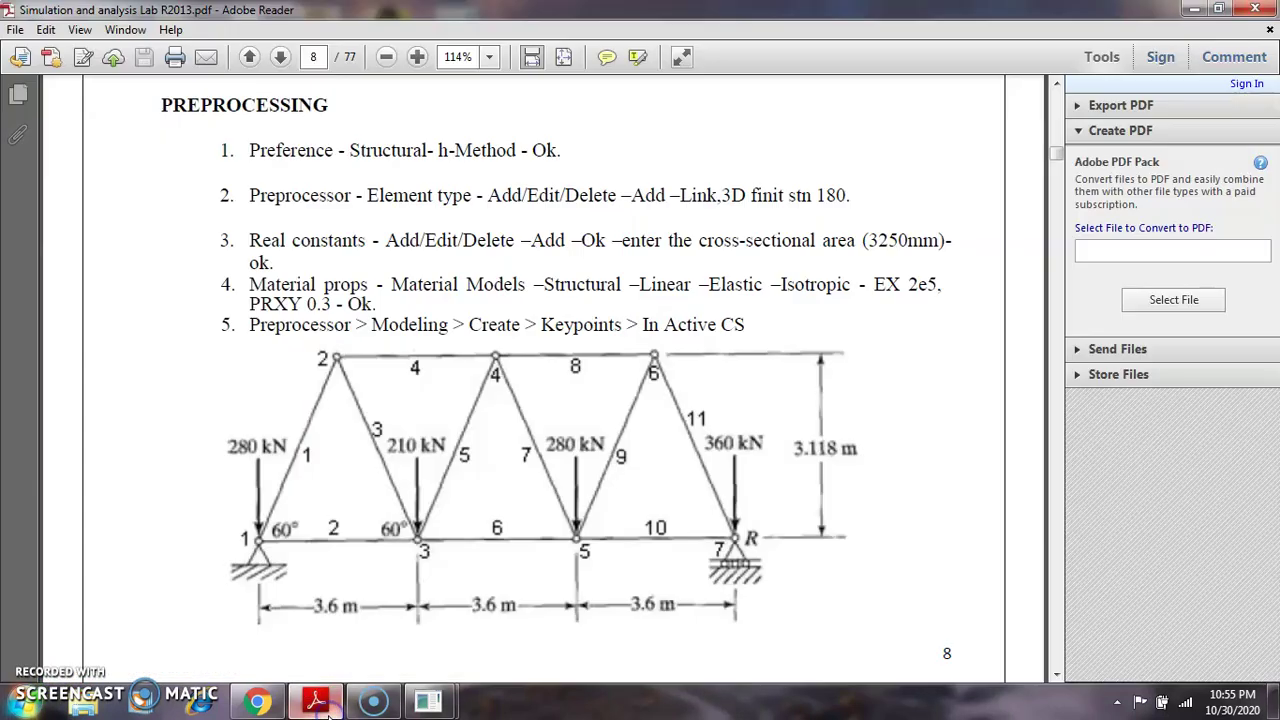
left_click(322, 705)
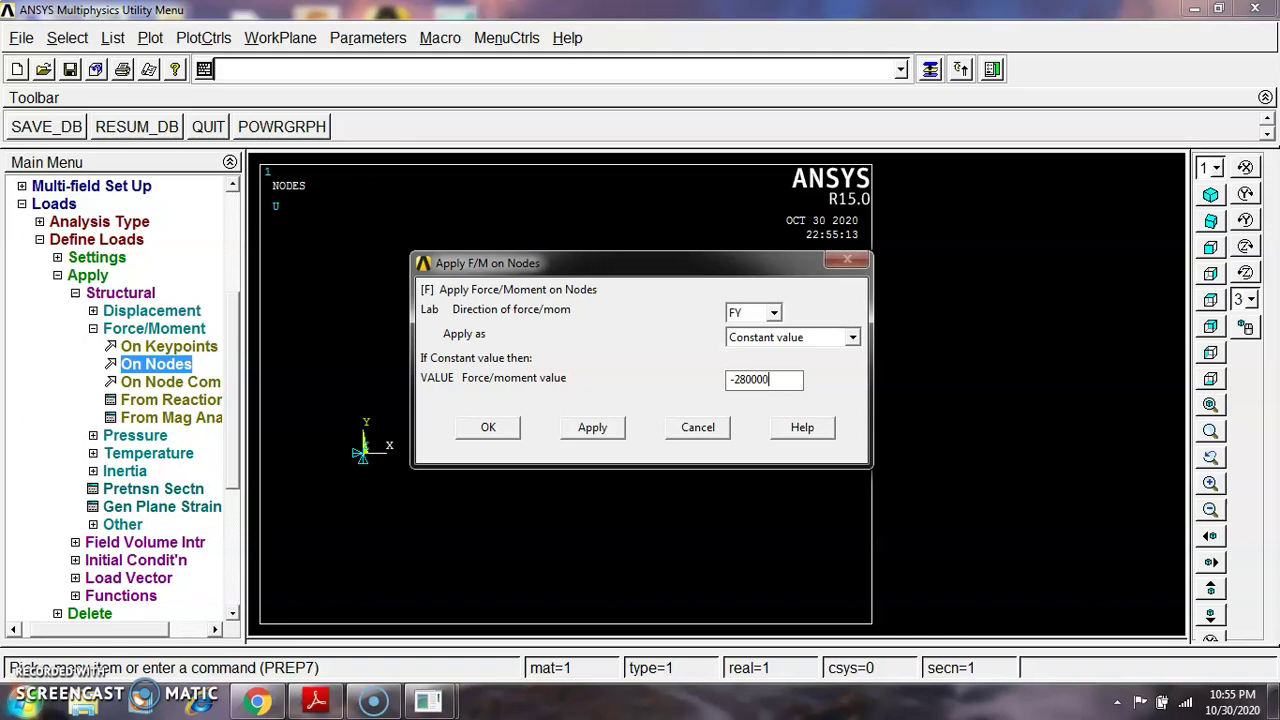
left_click(487, 432)
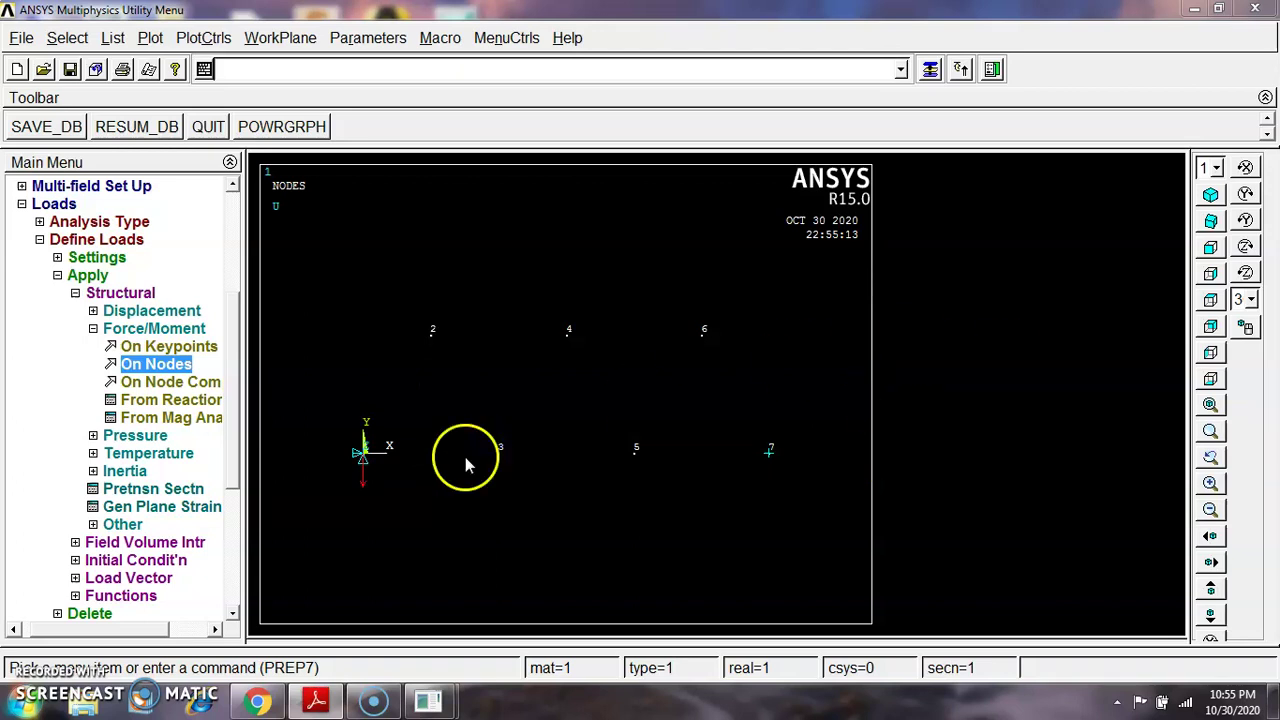
Apply a constant FY force of -210000 to node 3, checking the load in the lab manual's truss figure
left_click(315, 702)
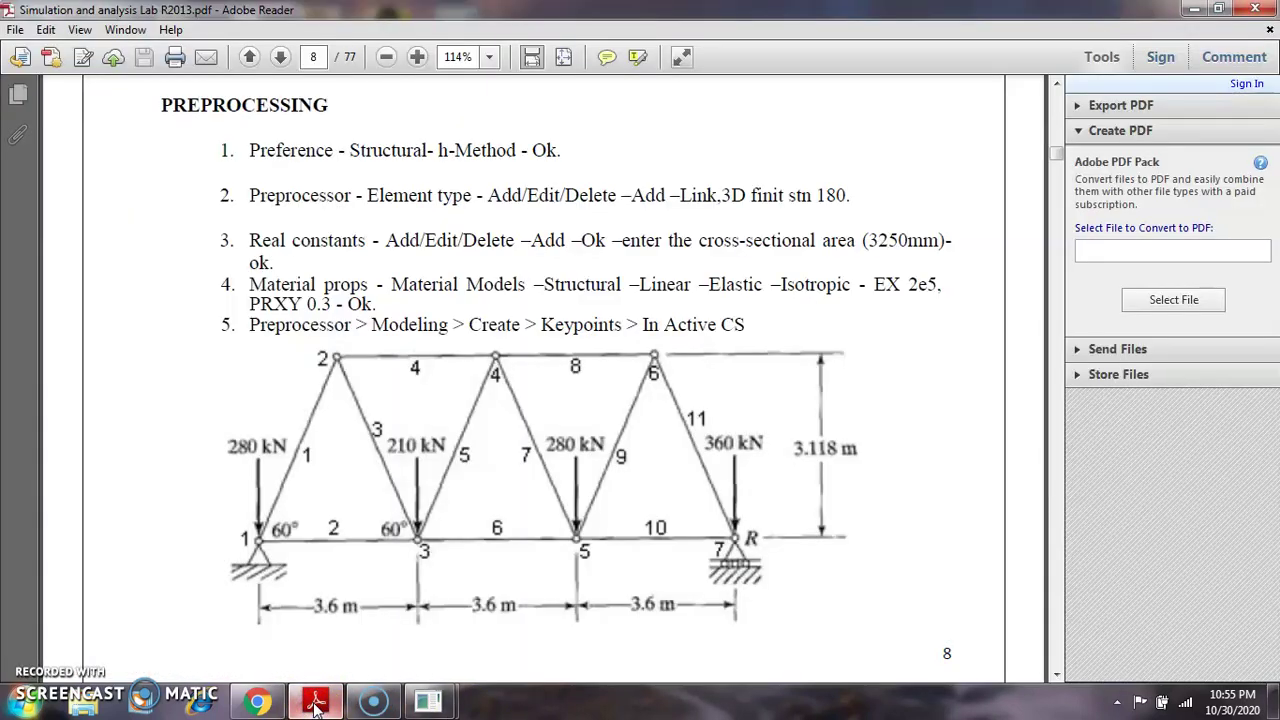
left_click(314, 704)
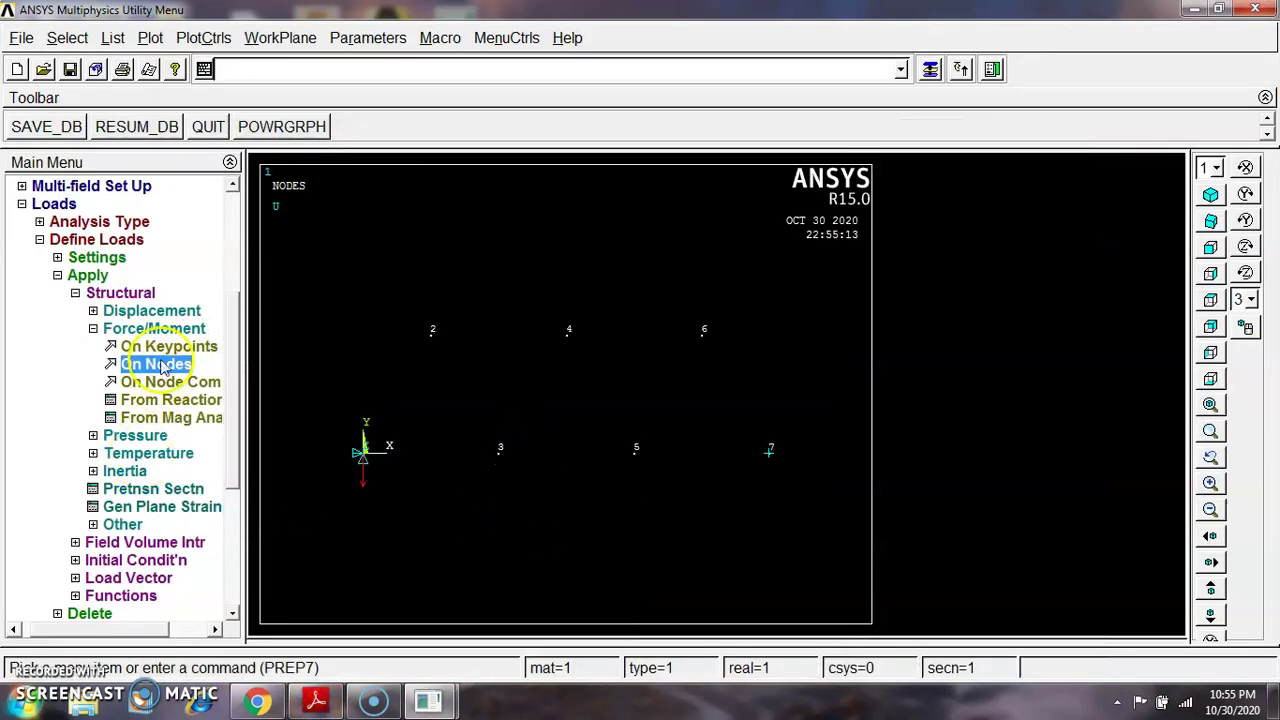
left_click(157, 364)
left_click(461, 453)
left_click(52, 654)
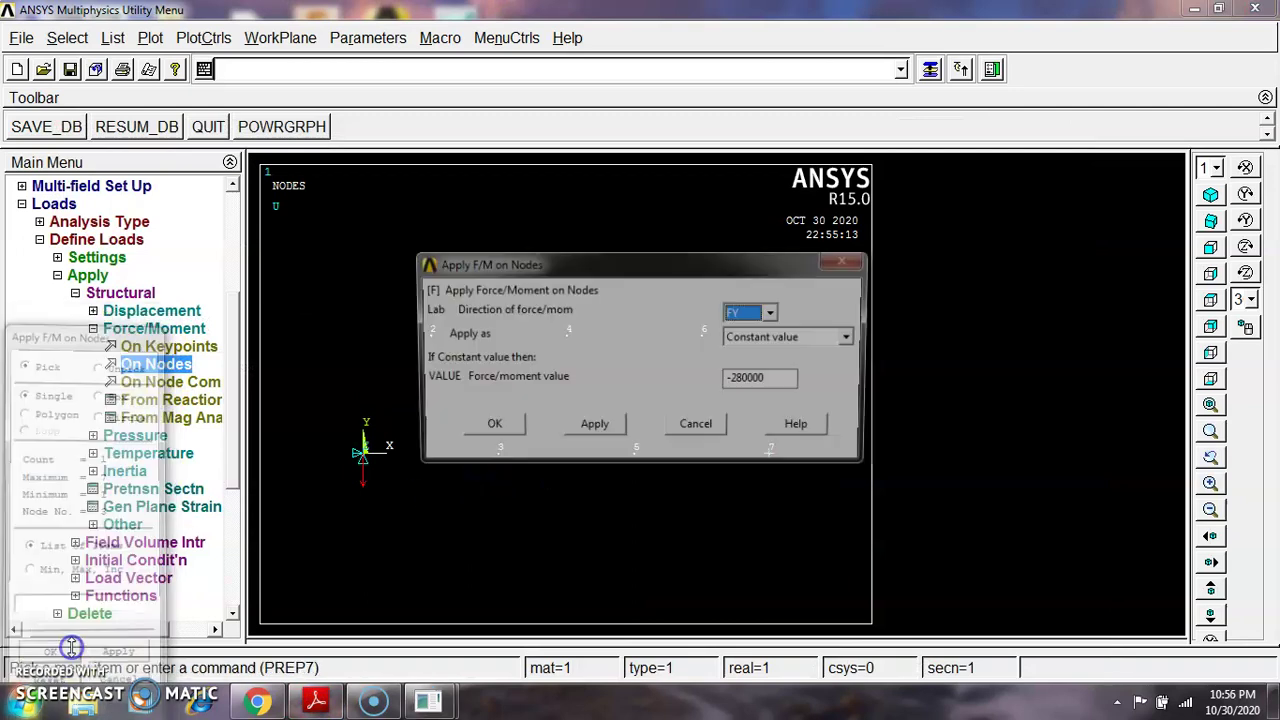
left_click(312, 702)
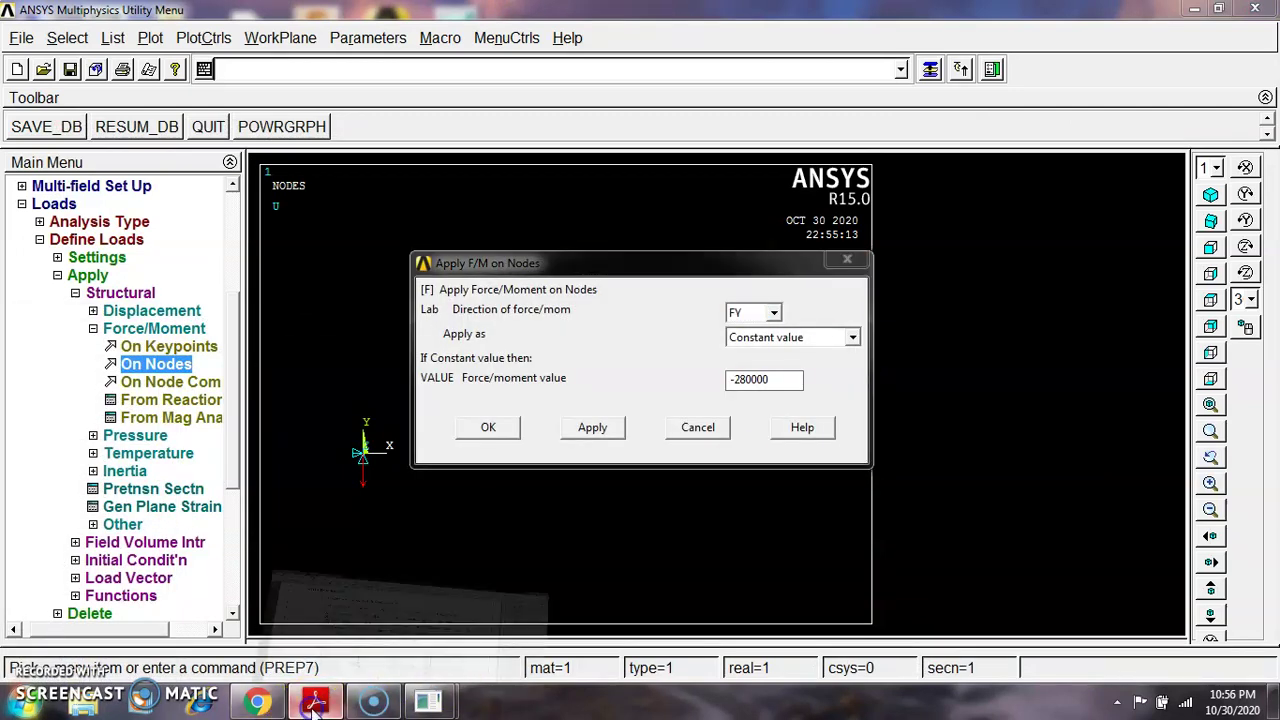
left_click(314, 703)
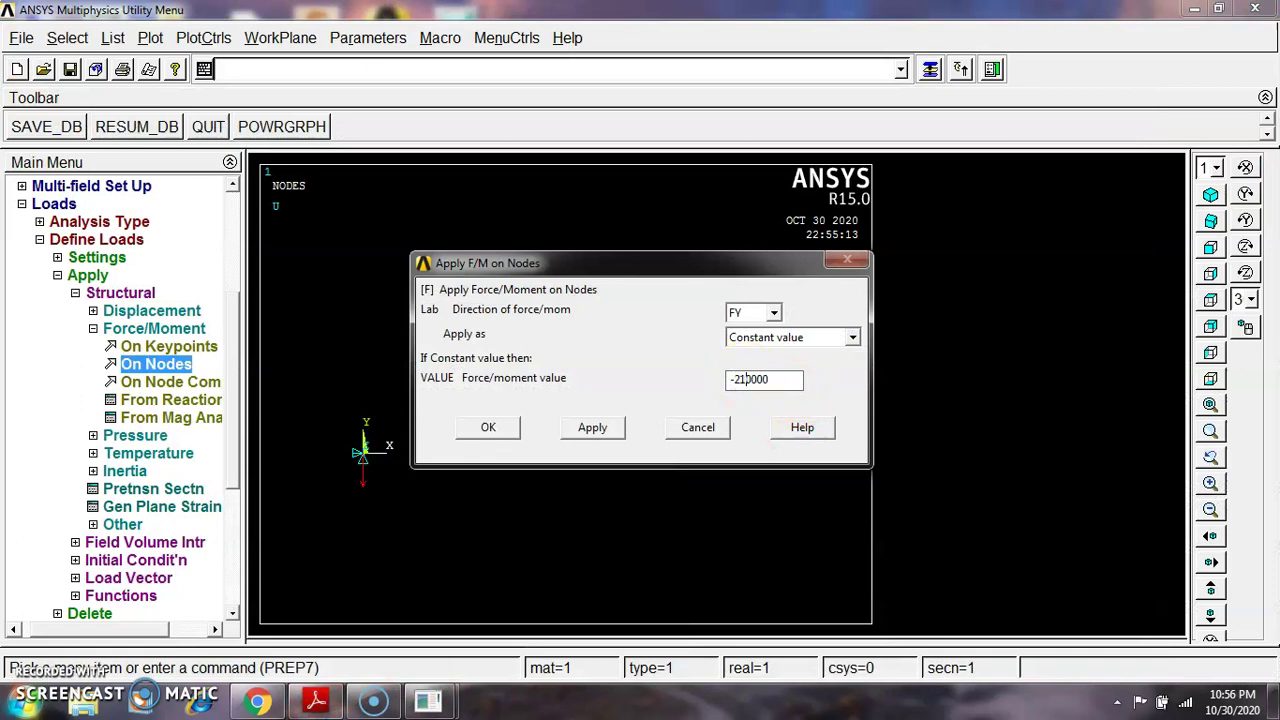
left_click(490, 428)
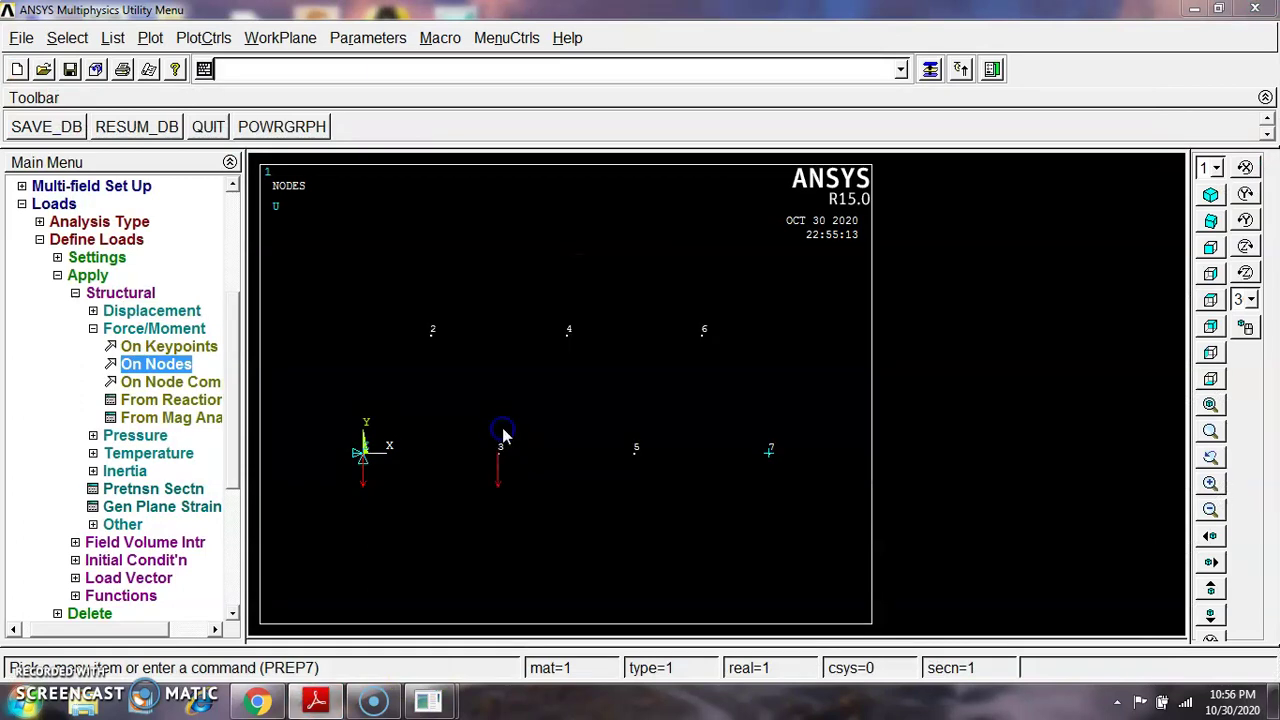
Apply a constant FY force of -280000 to node 5, checking the load in the lab manual's figure
left_click(659, 450)
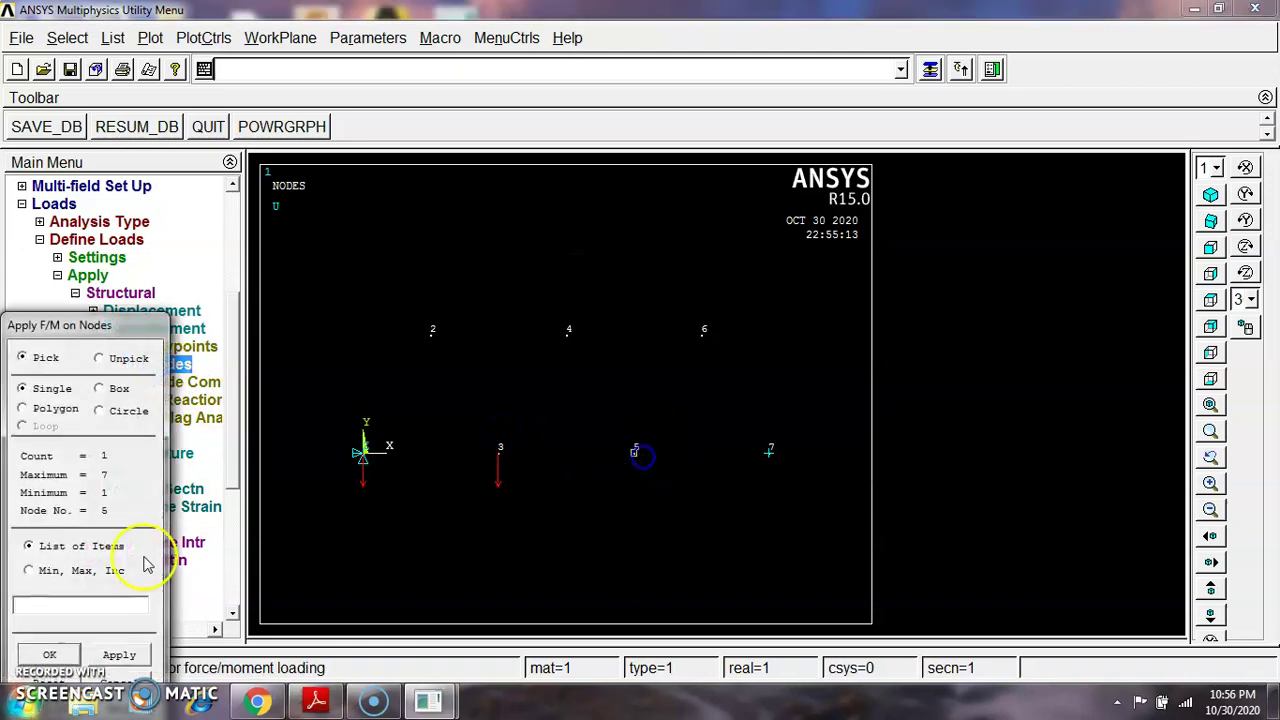
left_click(49, 652)
left_click(318, 702)
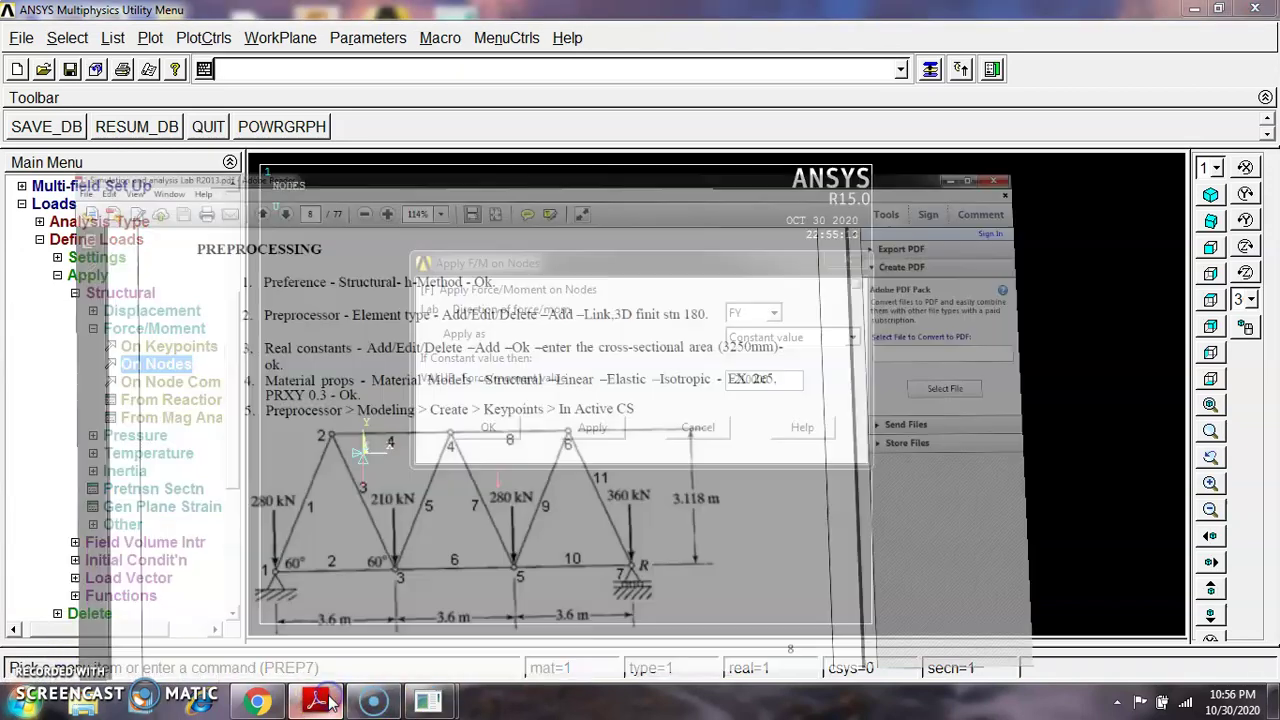
left_click(318, 702)
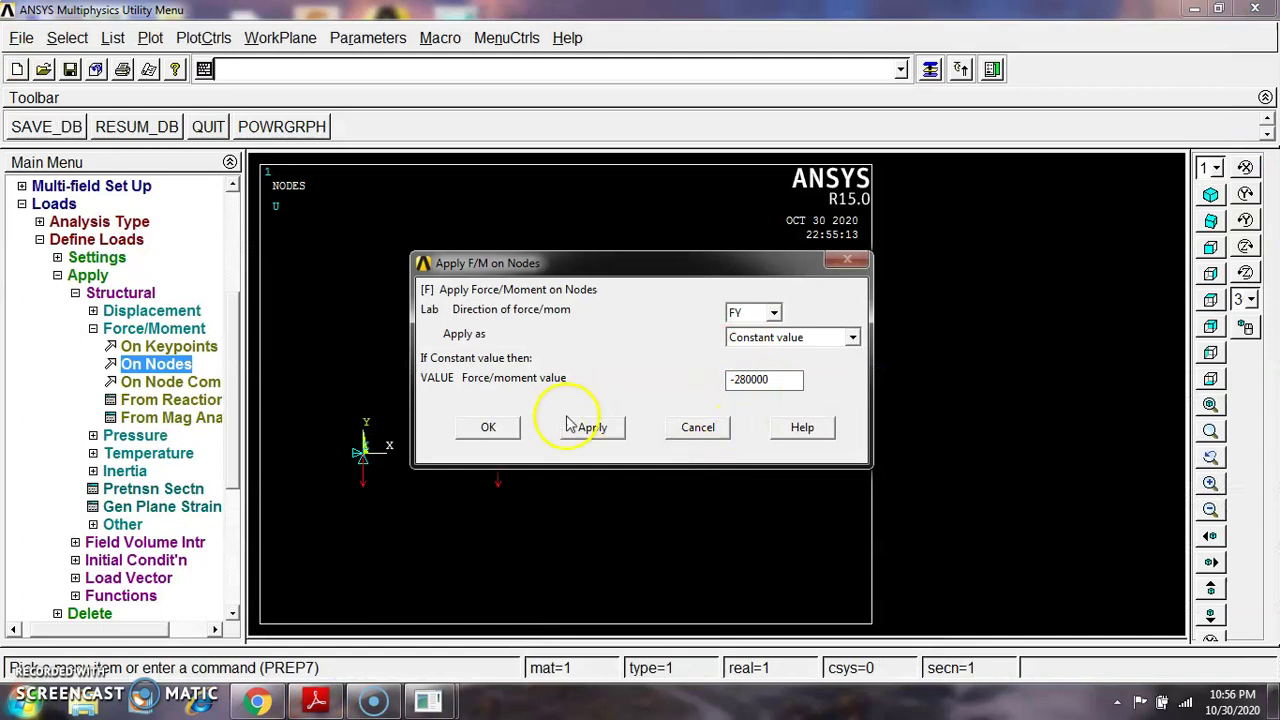
left_click(476, 427)
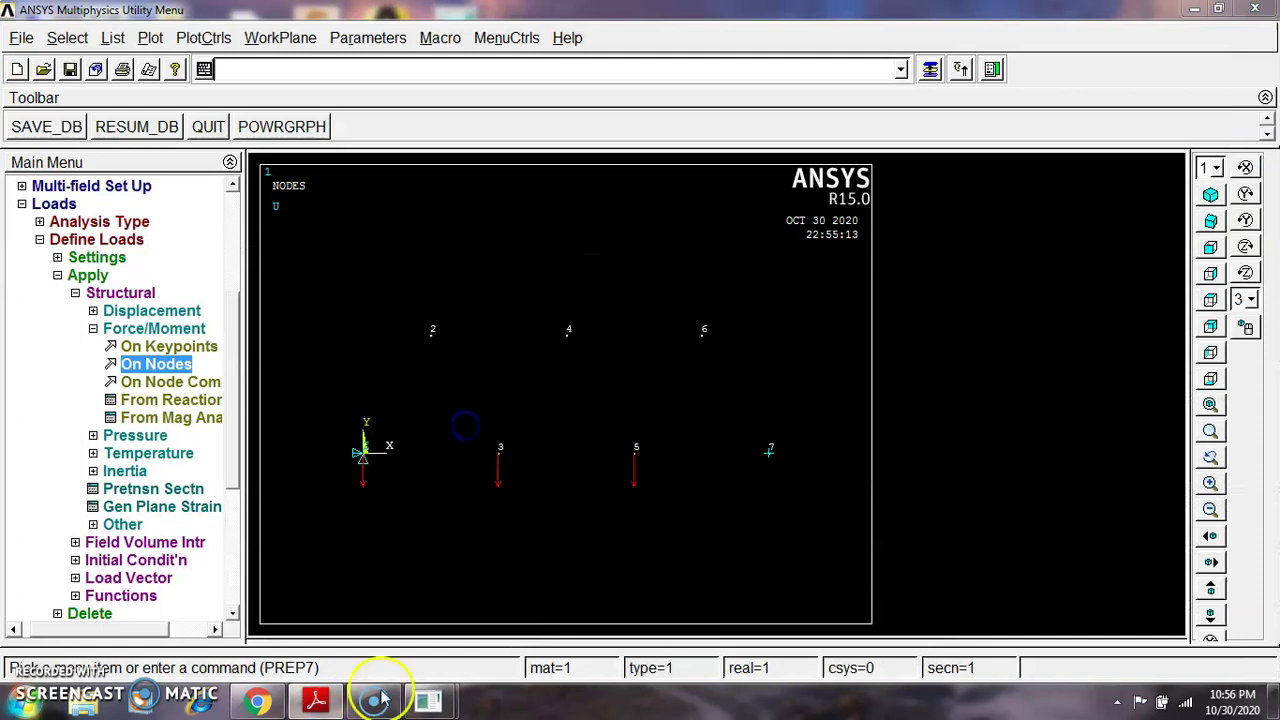
Check the lab manual's figure and apply its 360 kN downward load to node 7 as a constant FY force in newtons
left_click(316, 702)
left_click(316, 702)
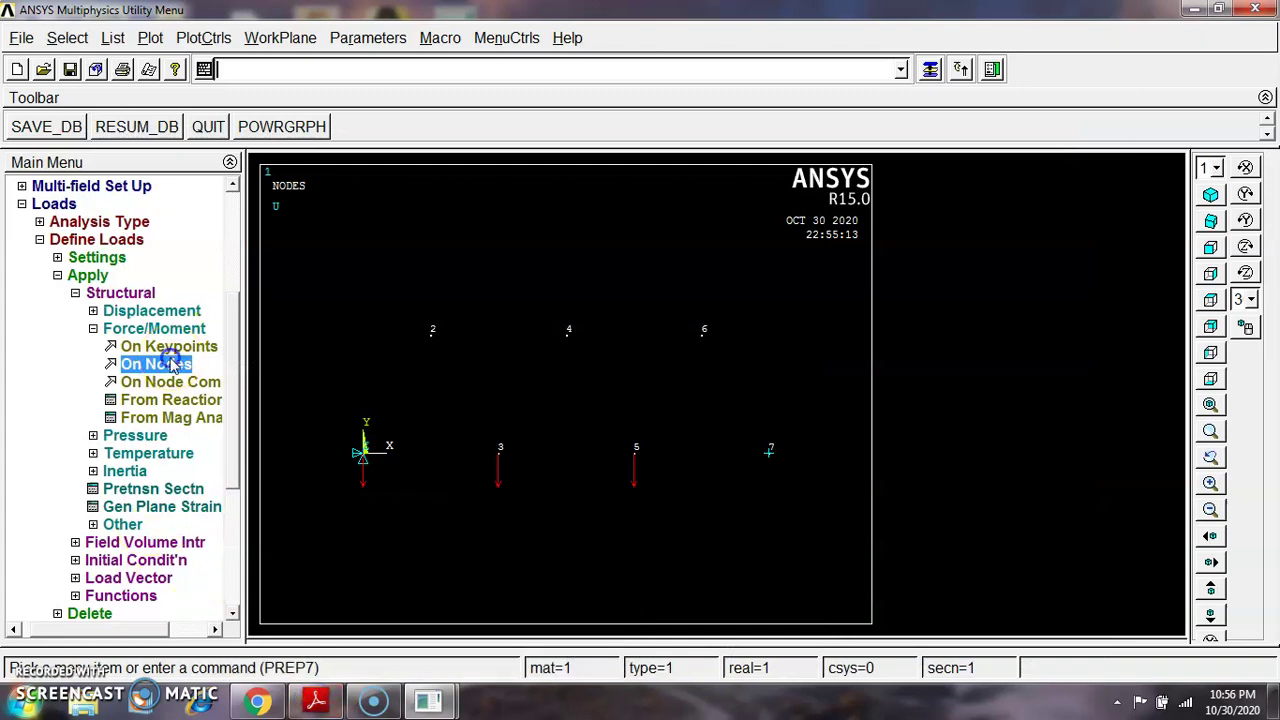
left_click(172, 365)
left_click(768, 454)
left_click(122, 320)
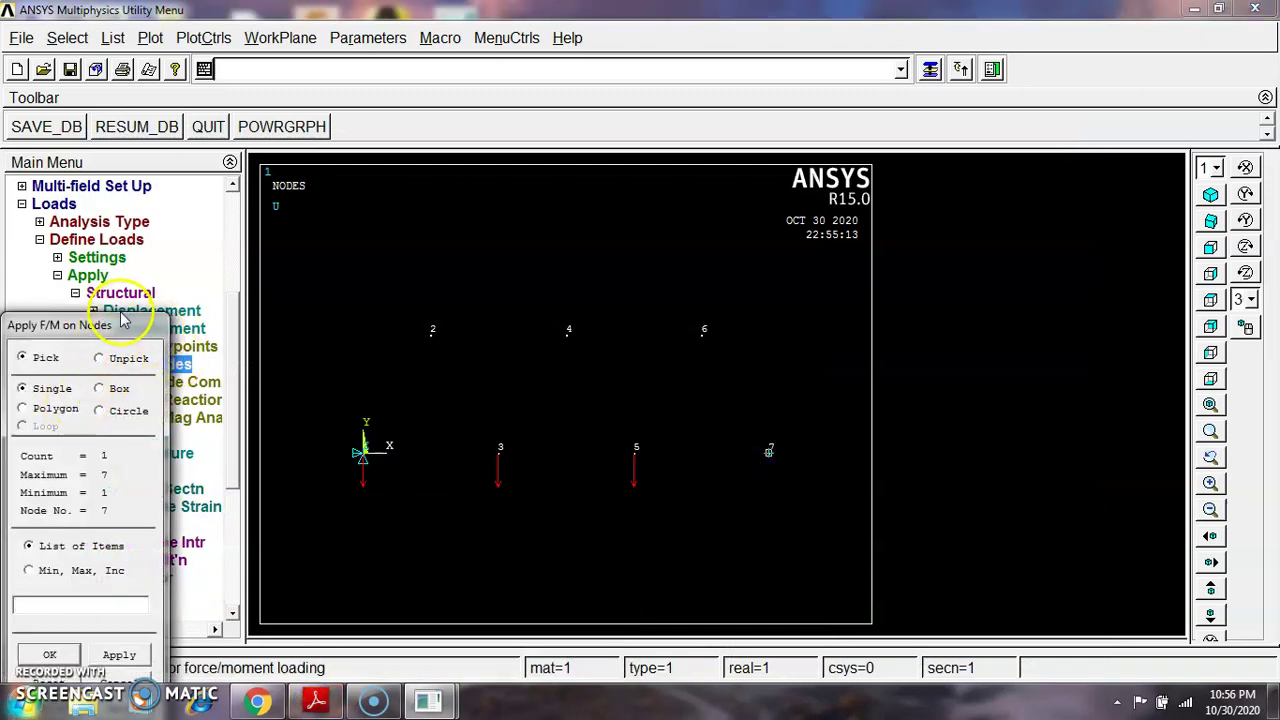
left_click_drag(122, 320, 409, 129)
left_click(331, 460)
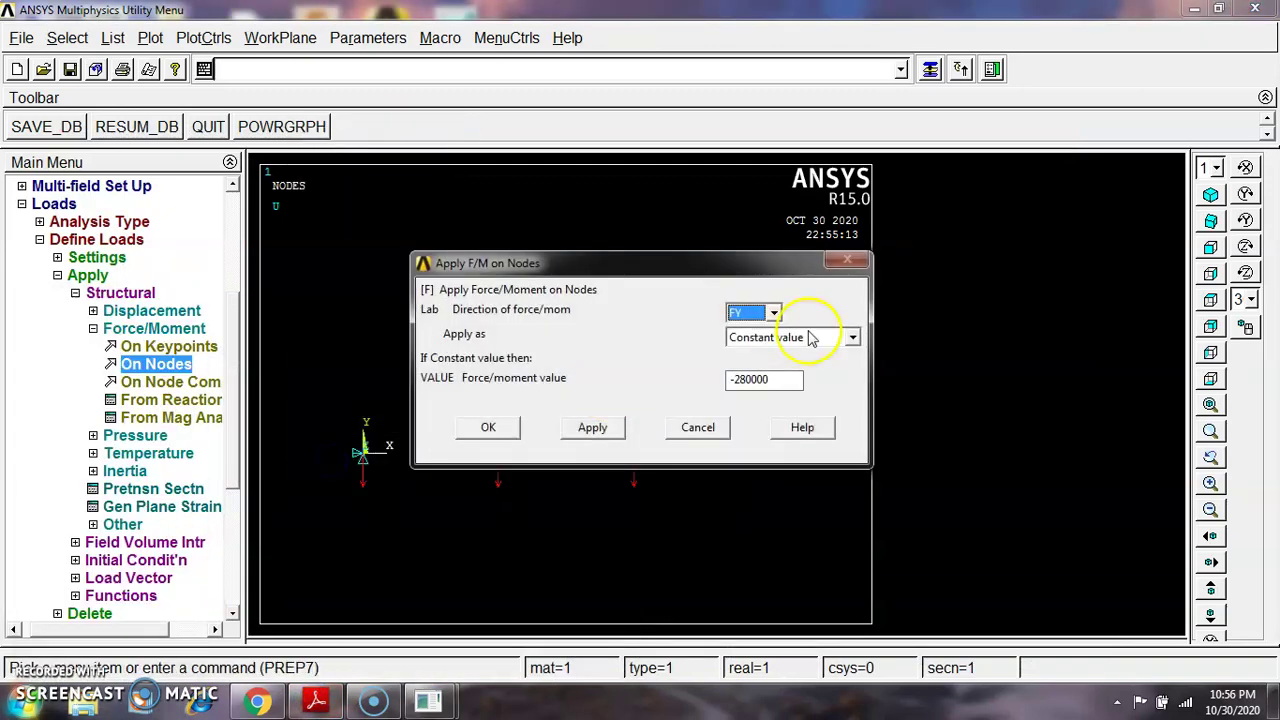
left_click(747, 378)
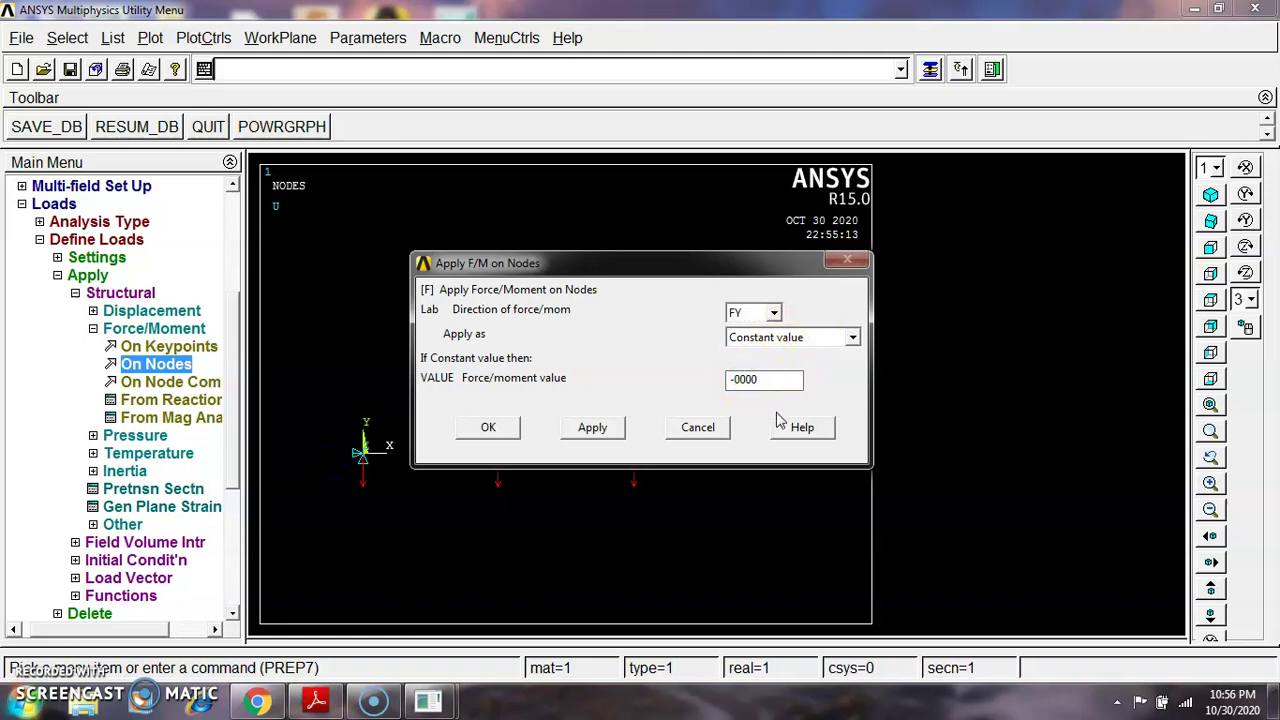
left_click(488, 427)
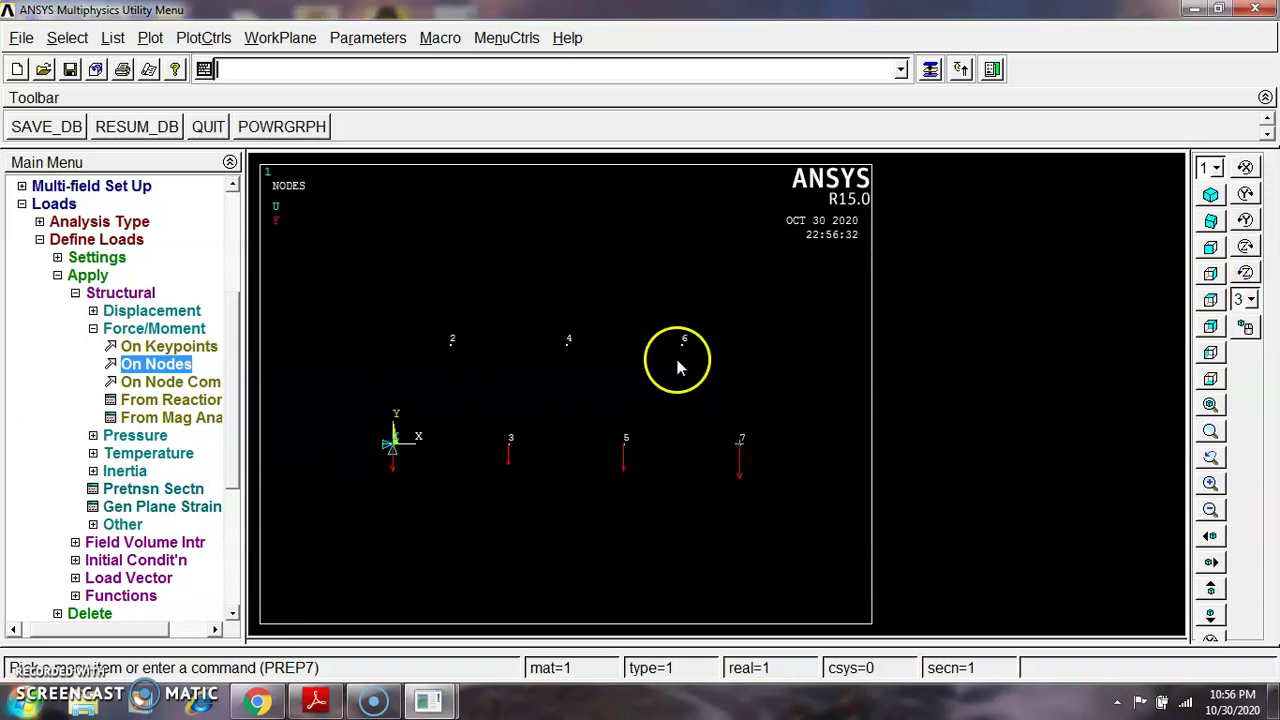
Solve the current load step of the truss and close the status and notification windows
left_click(91, 279)
left_click(91, 279)
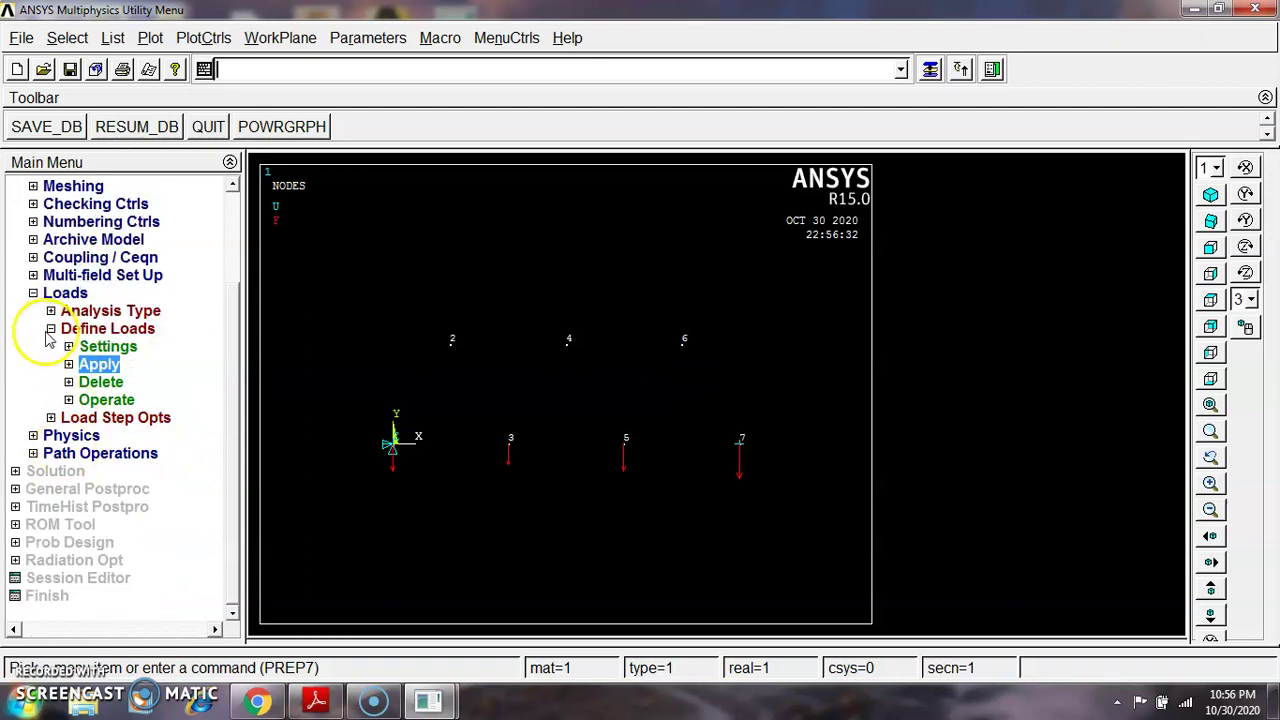
left_click(45, 295)
left_click(52, 471)
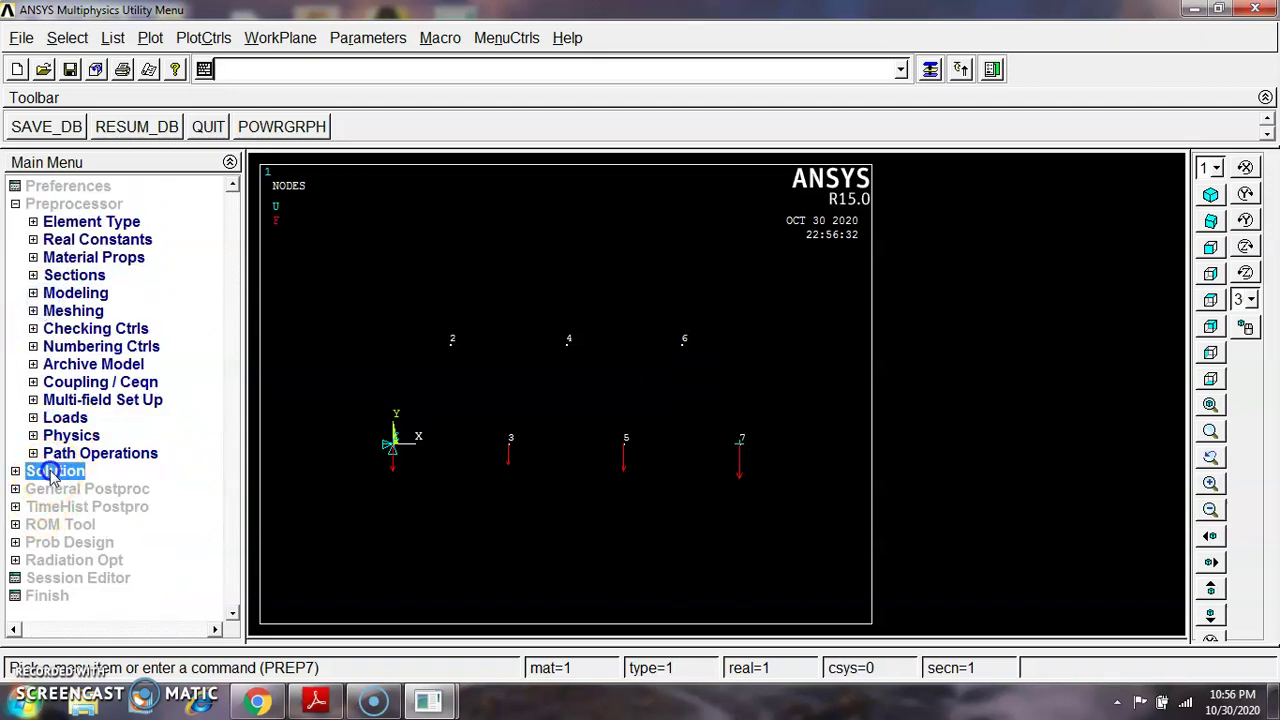
left_click(63, 329)
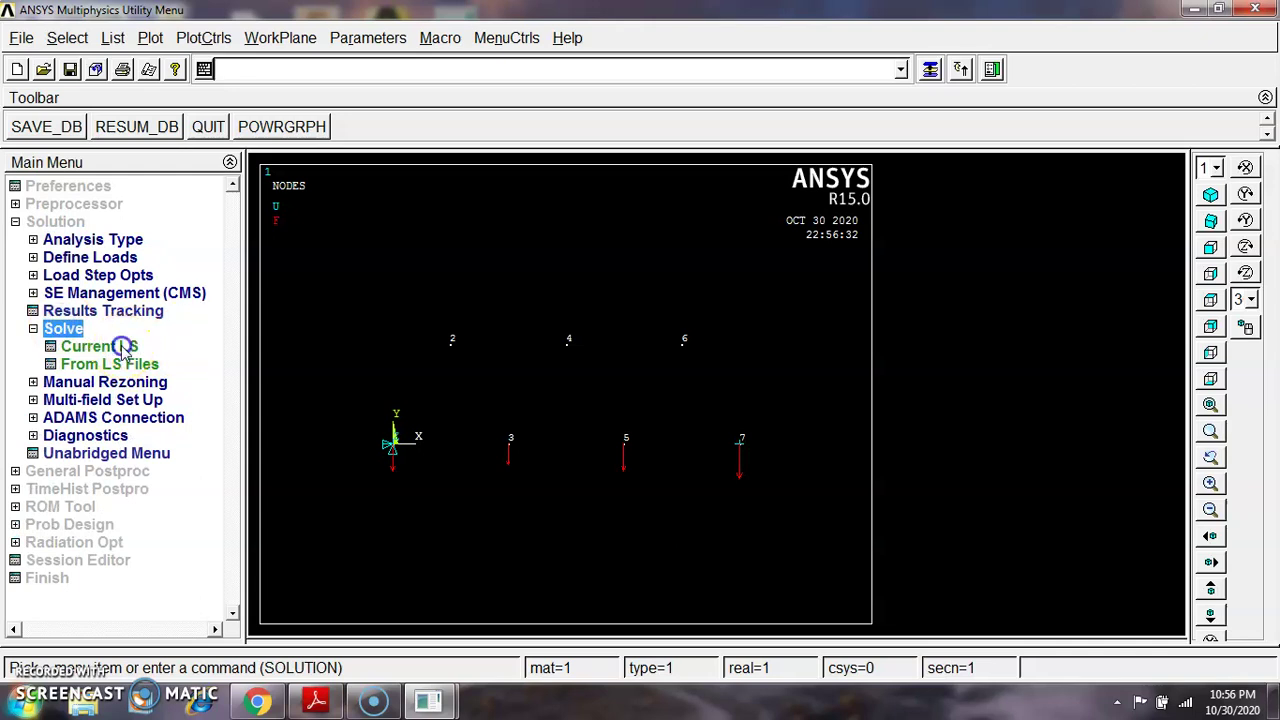
left_click(96, 346)
left_click(634, 438)
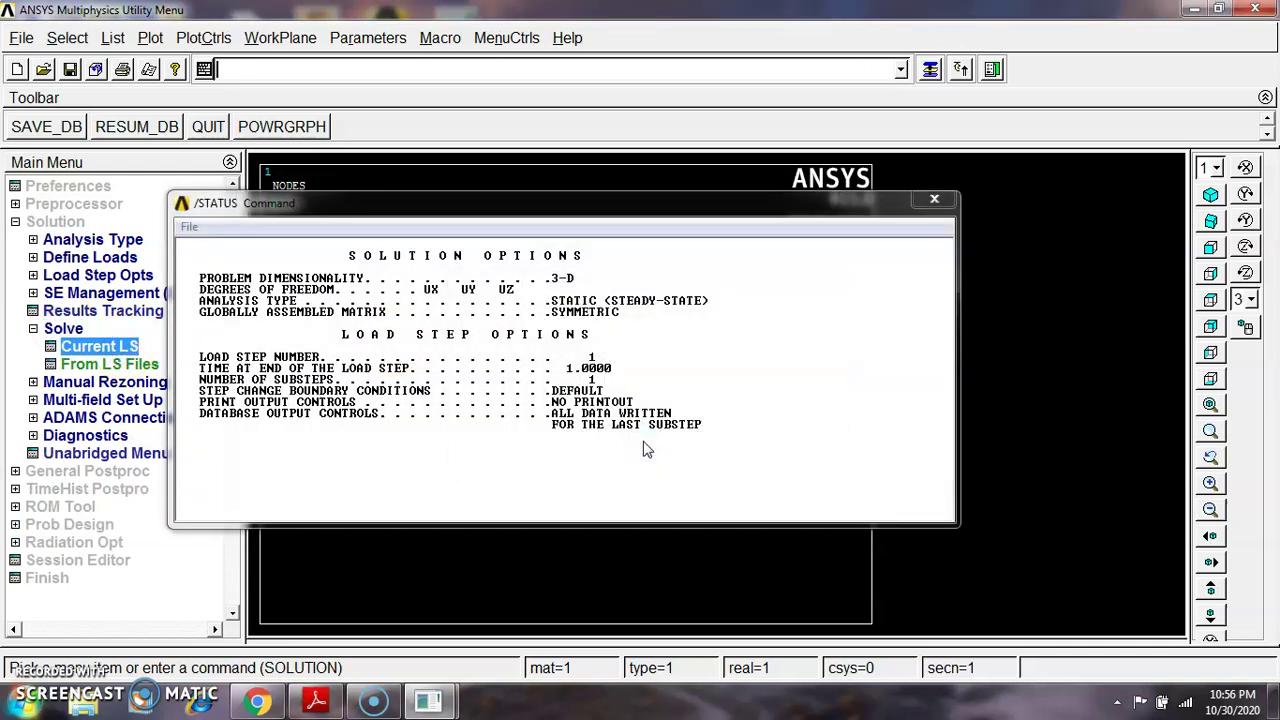
left_click(934, 199)
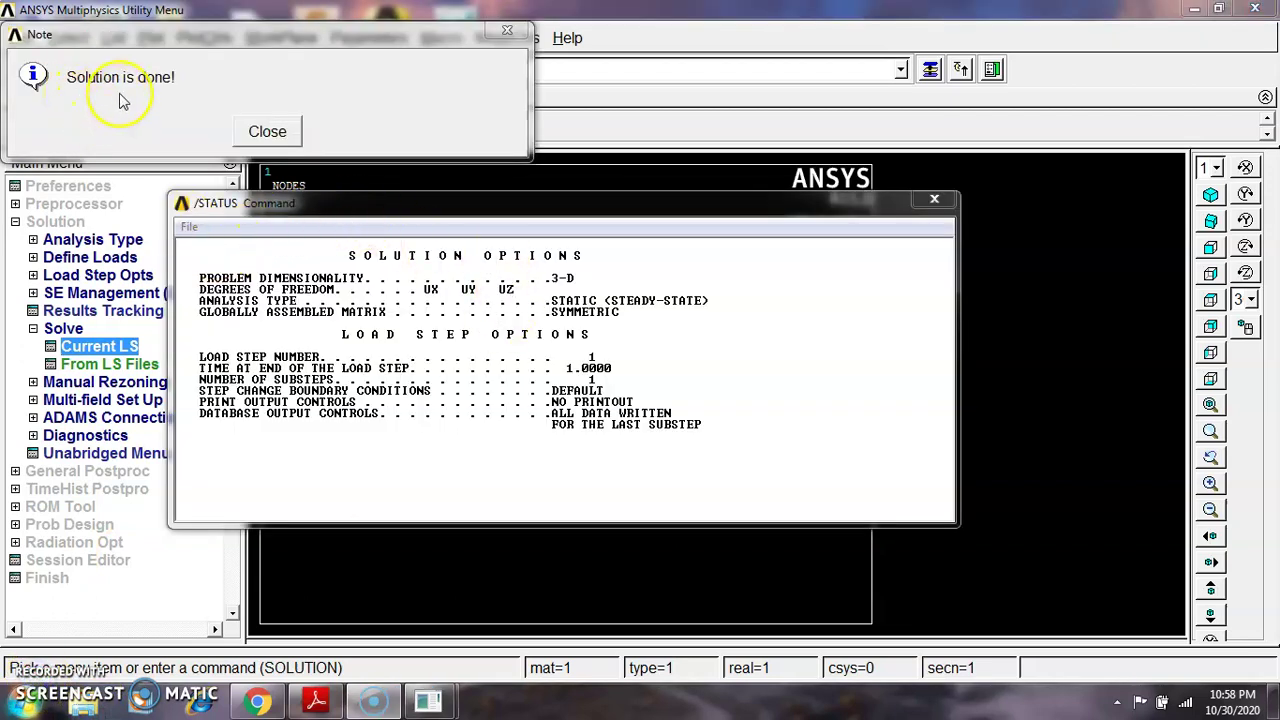
left_click(934, 199)
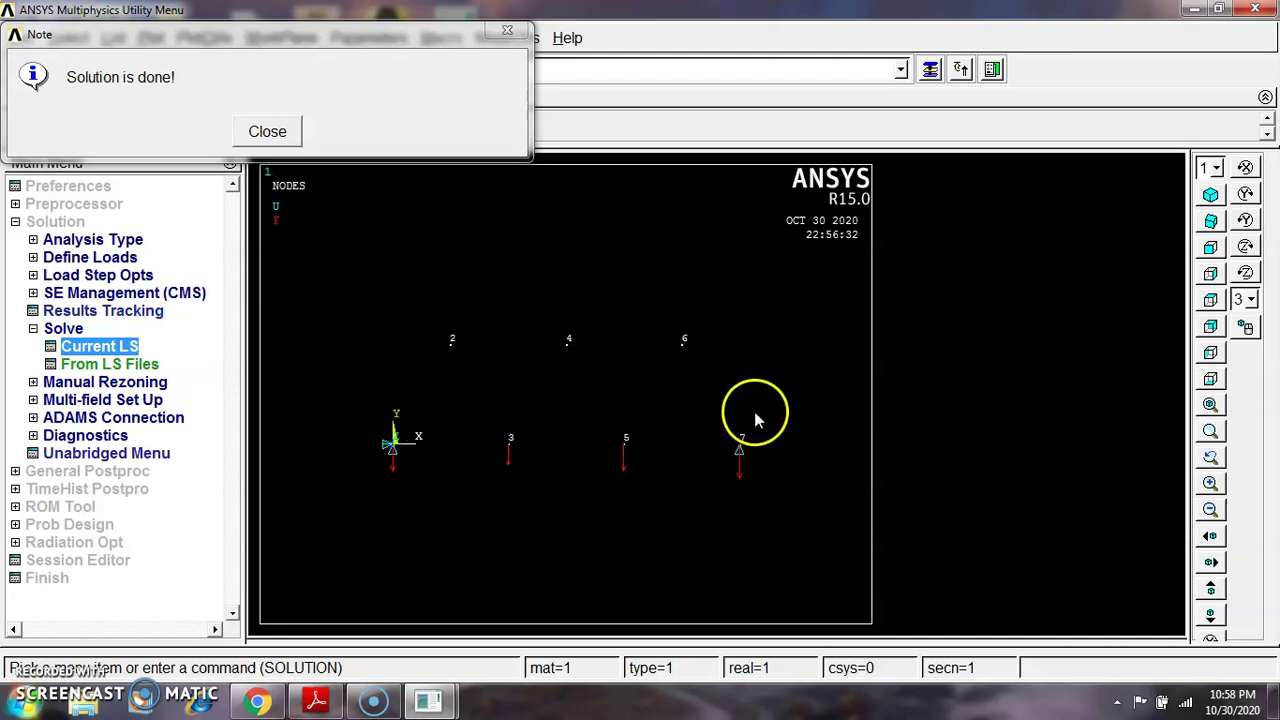
left_click(506, 30)
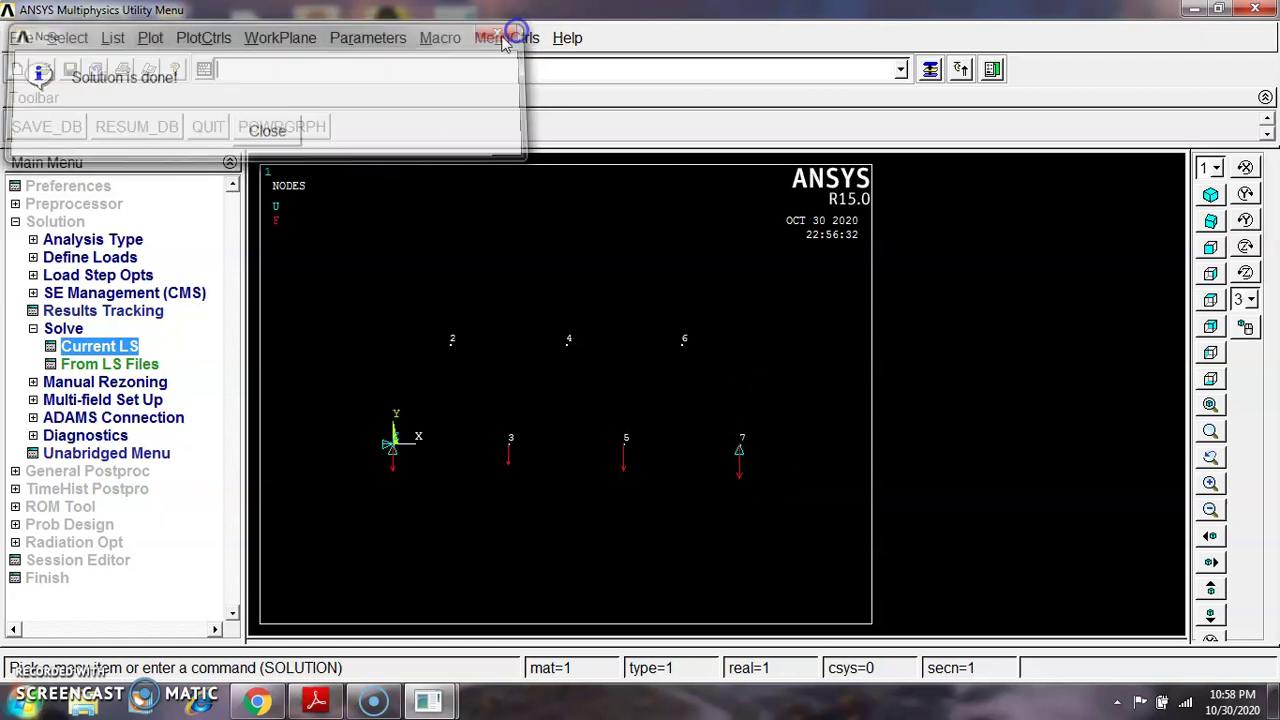
left_click(95, 257)
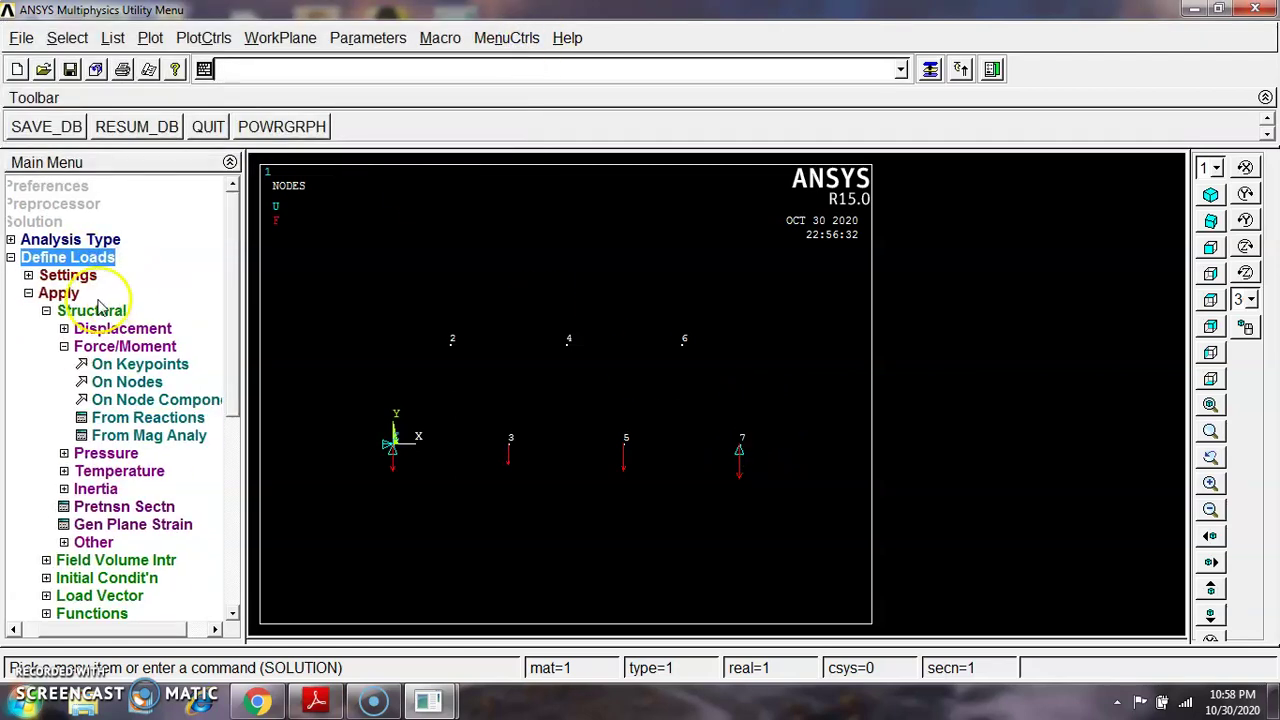
left_click(124, 331)
left_click(105, 400)
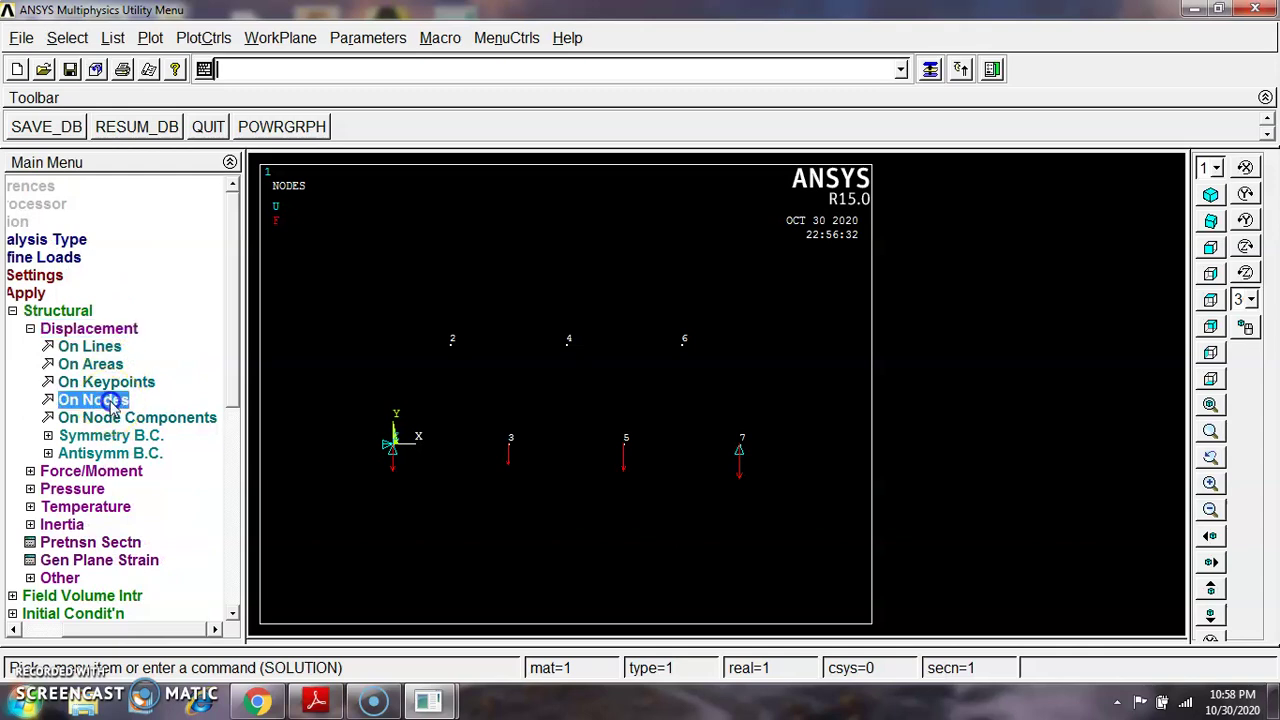
left_click_drag(130, 334, 514, 102)
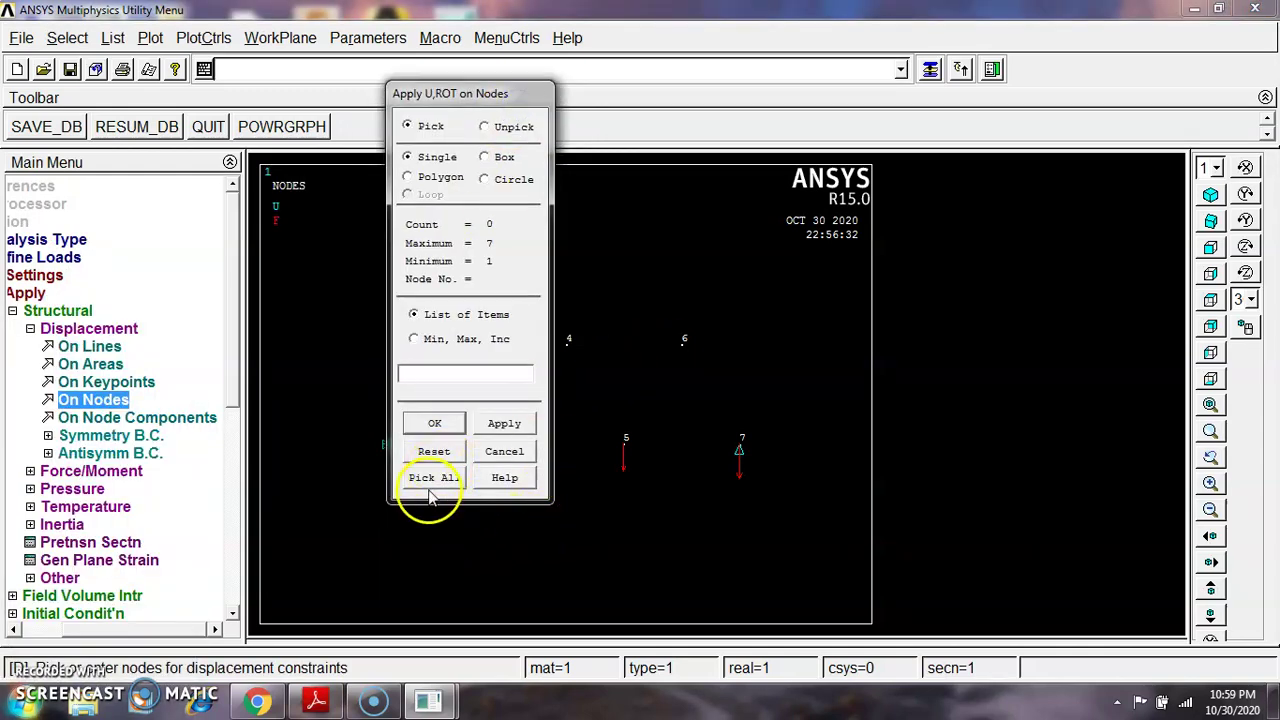
left_click(495, 450)
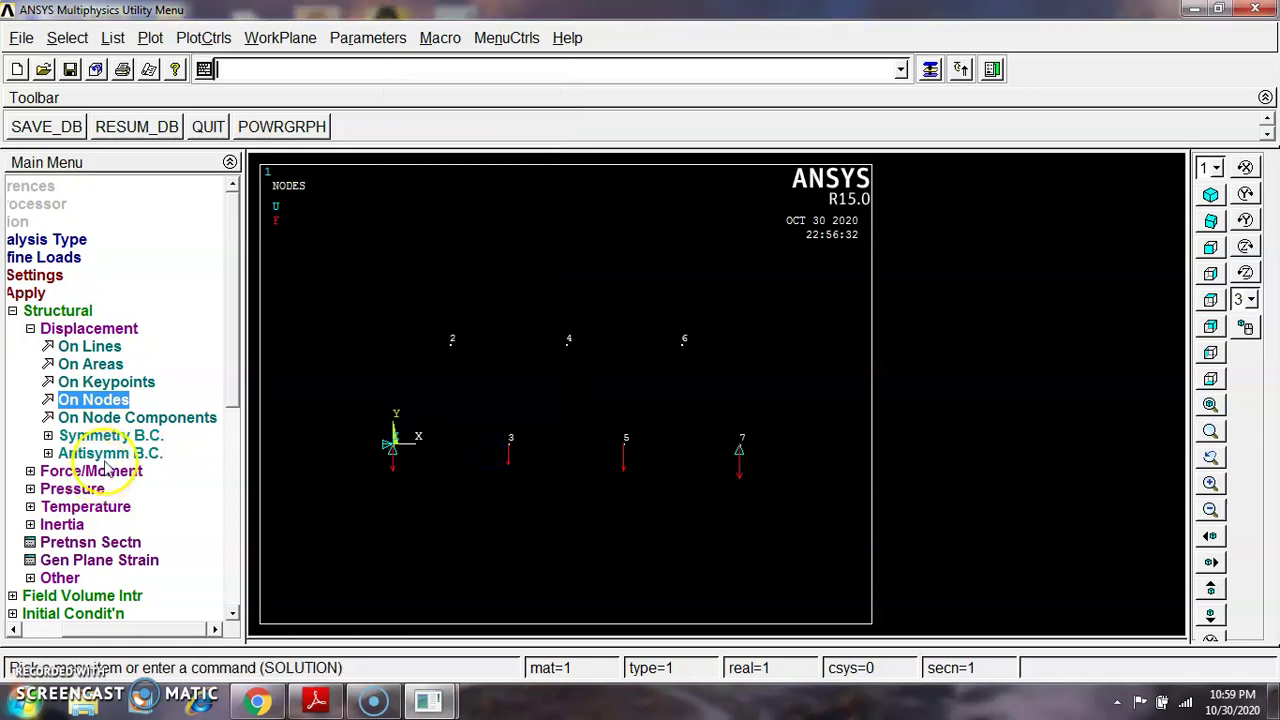
left_click(110, 400)
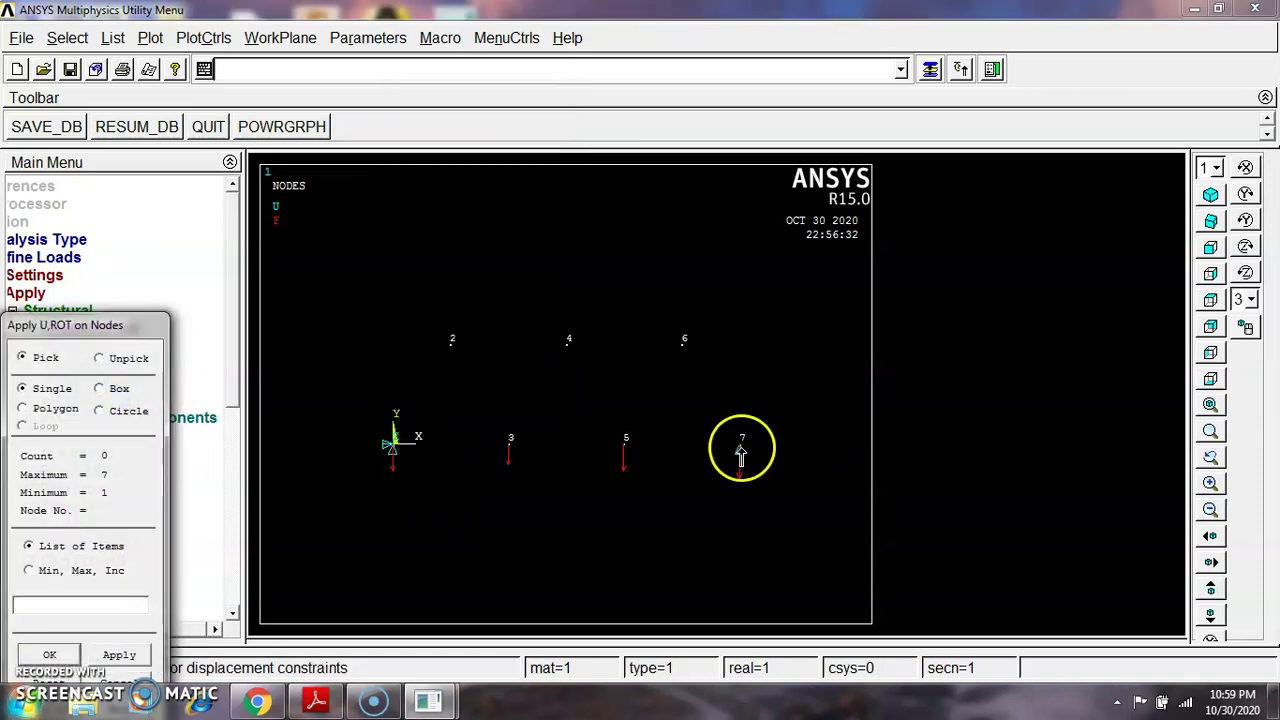
left_click_drag(147, 333, 321, 102)
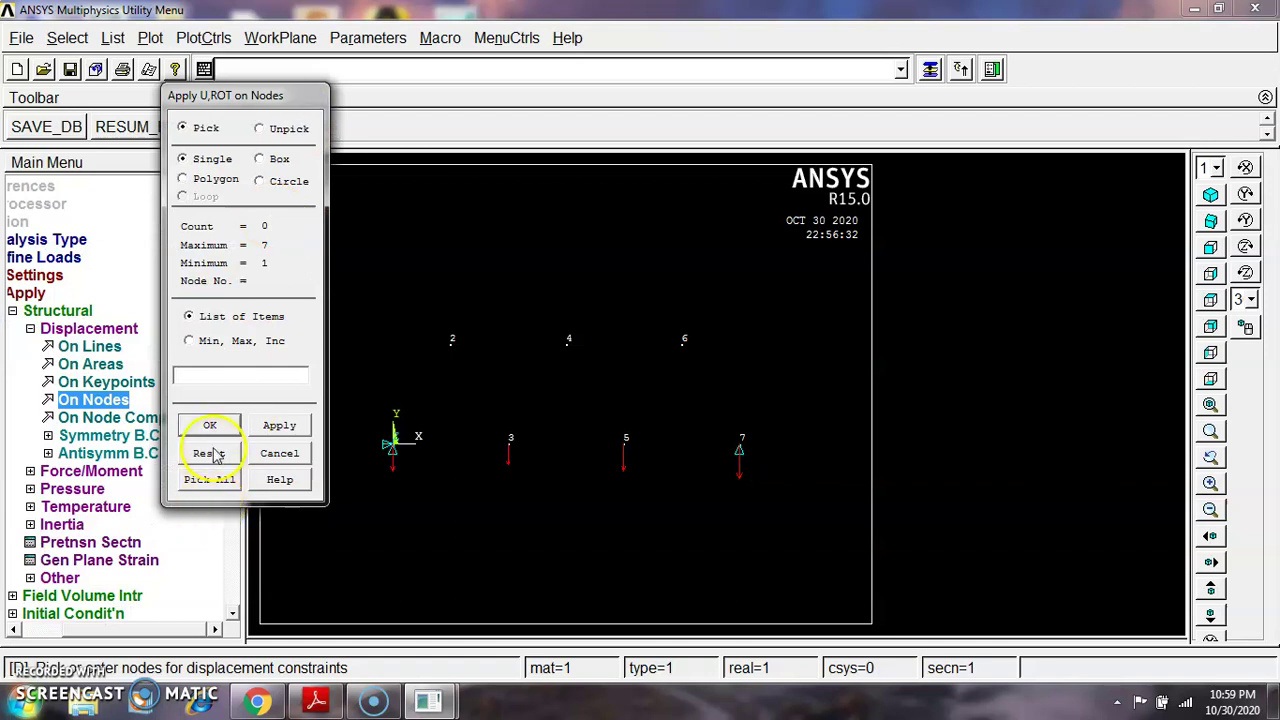
left_click(212, 418)
left_click(30, 294)
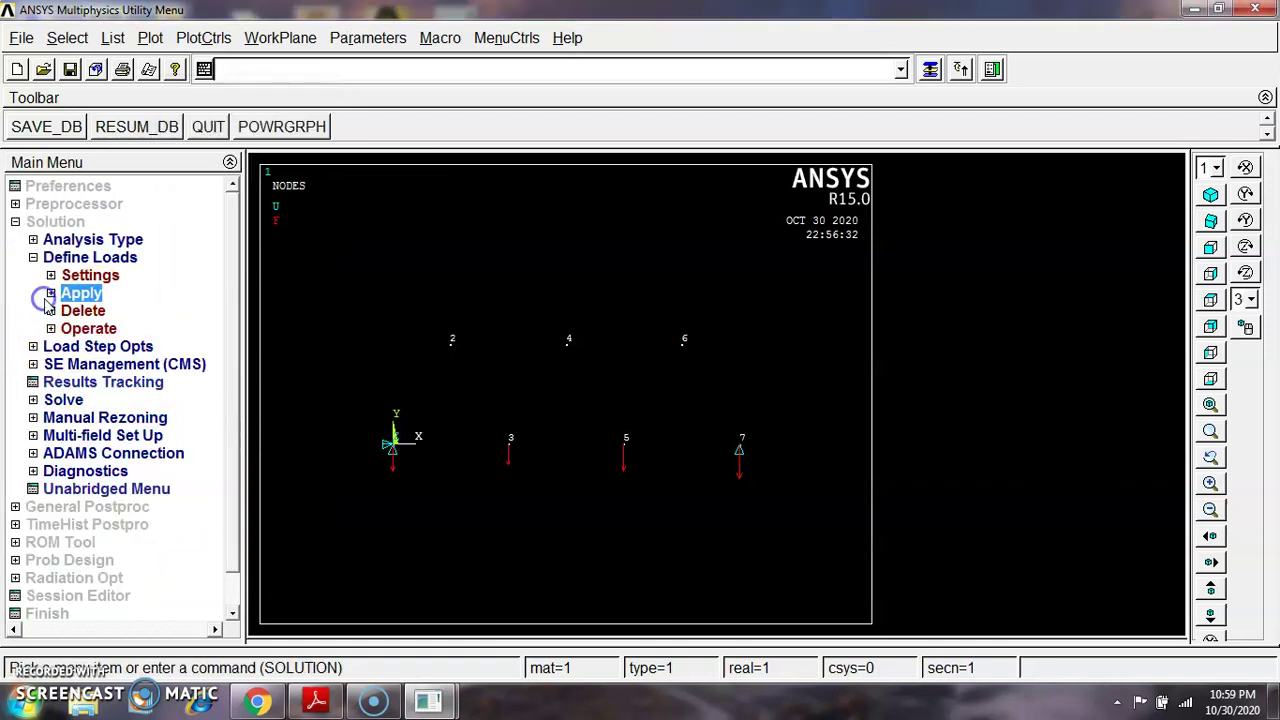
left_click(77, 260)
left_click(68, 241)
left_click(68, 224)
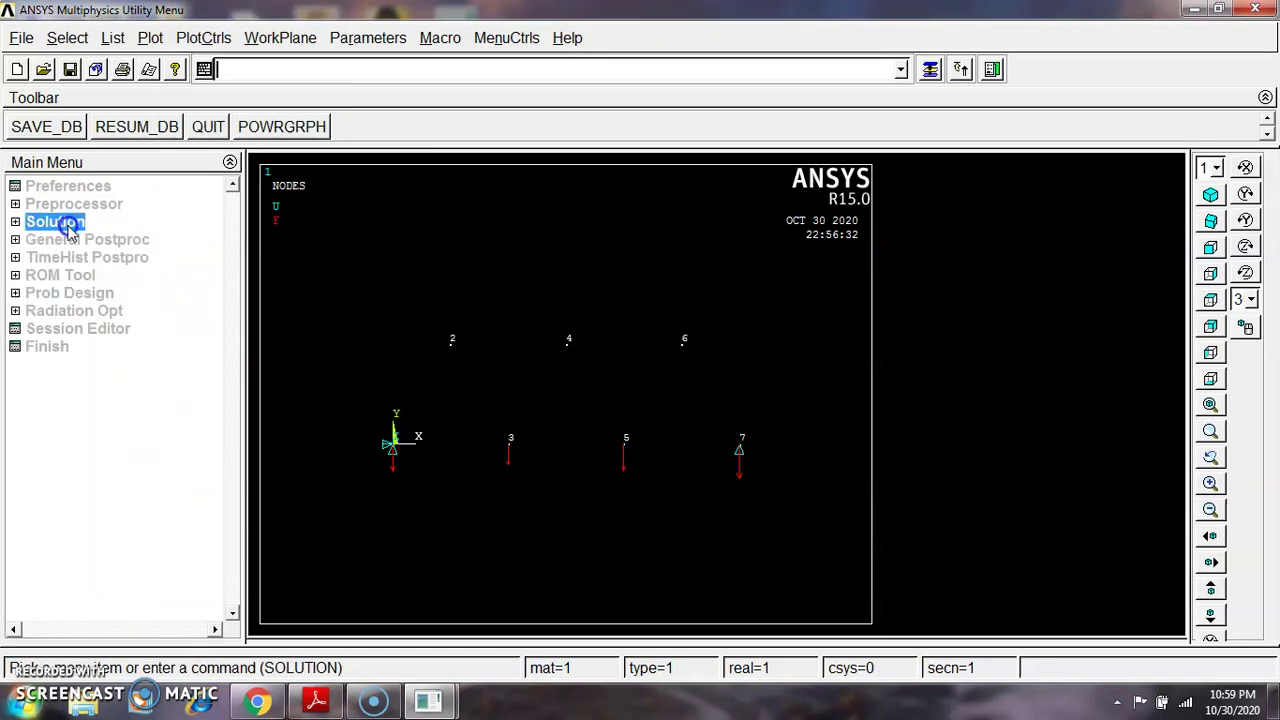
Plot the truss's deformed shape together with its undeformed shape
left_click(75, 240)
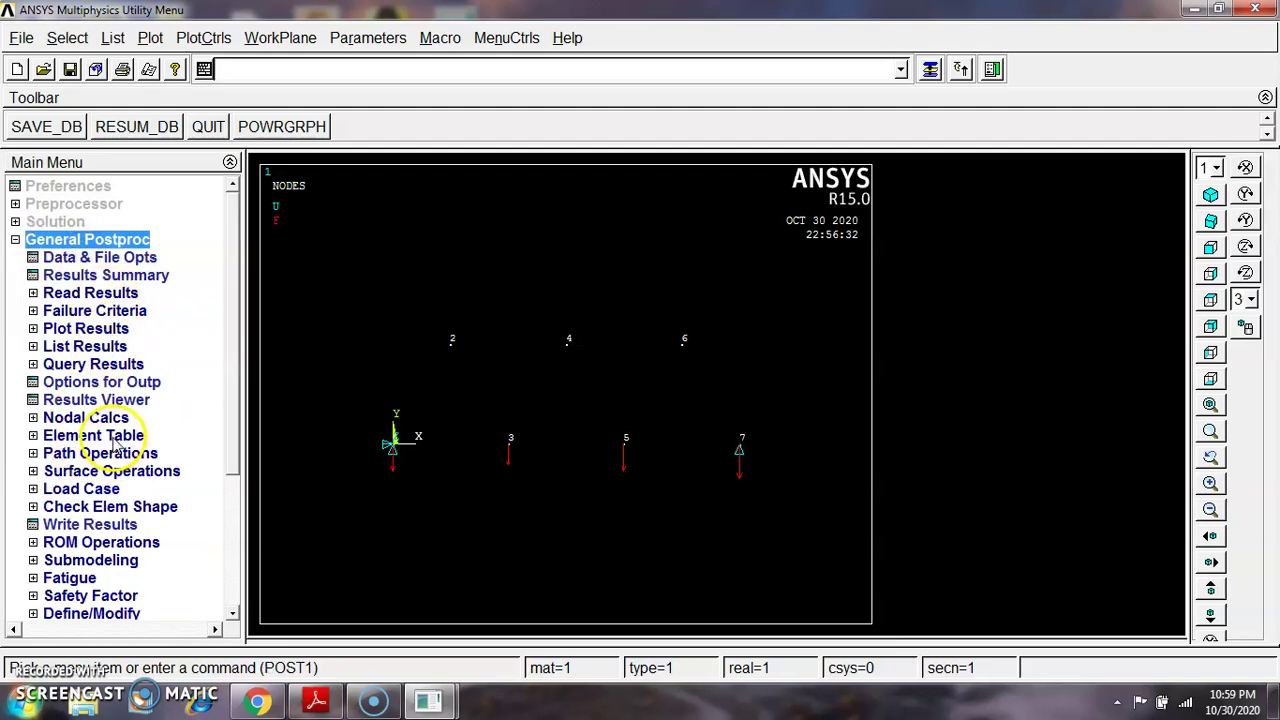
left_click(108, 329)
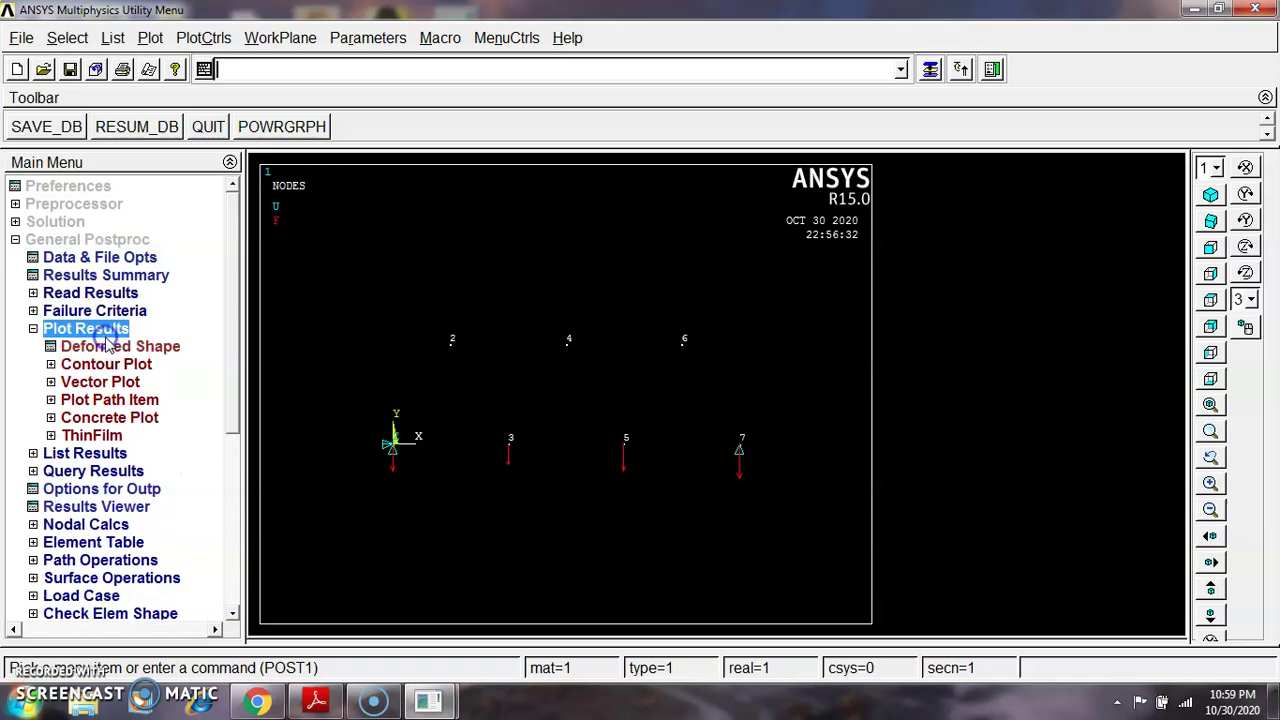
left_click(135, 347)
left_click(755, 349)
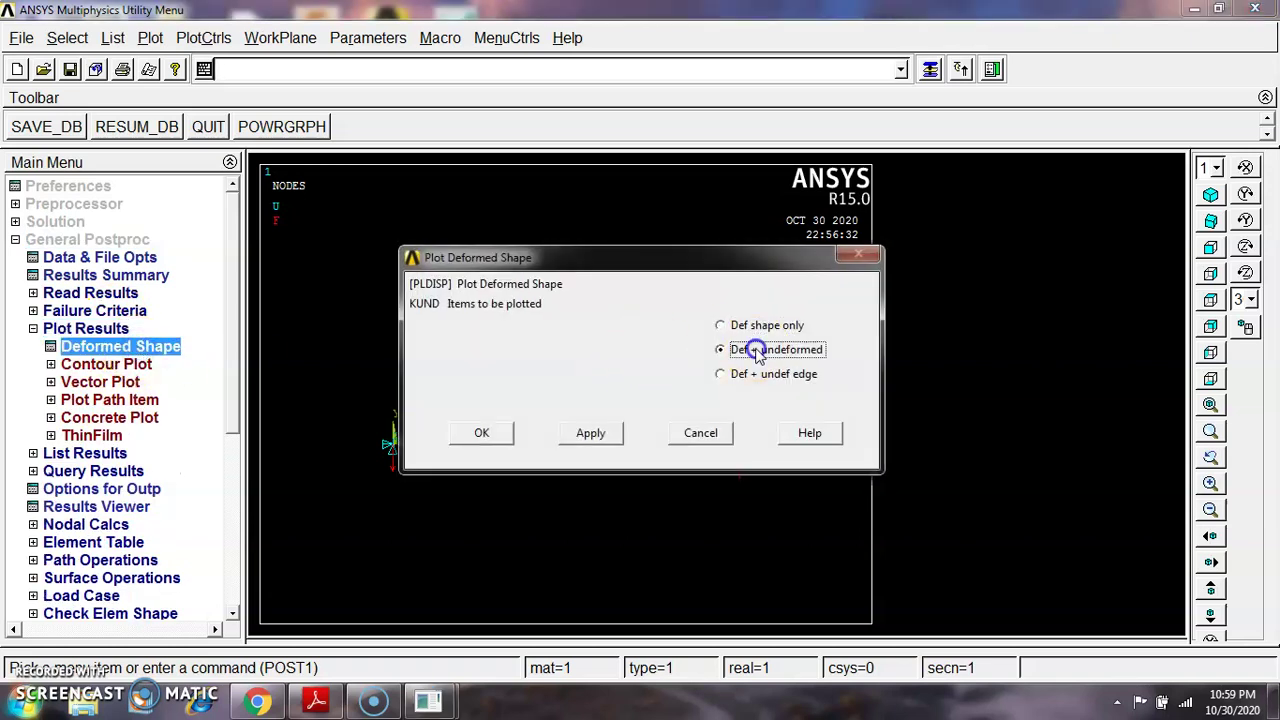
left_click(507, 431)
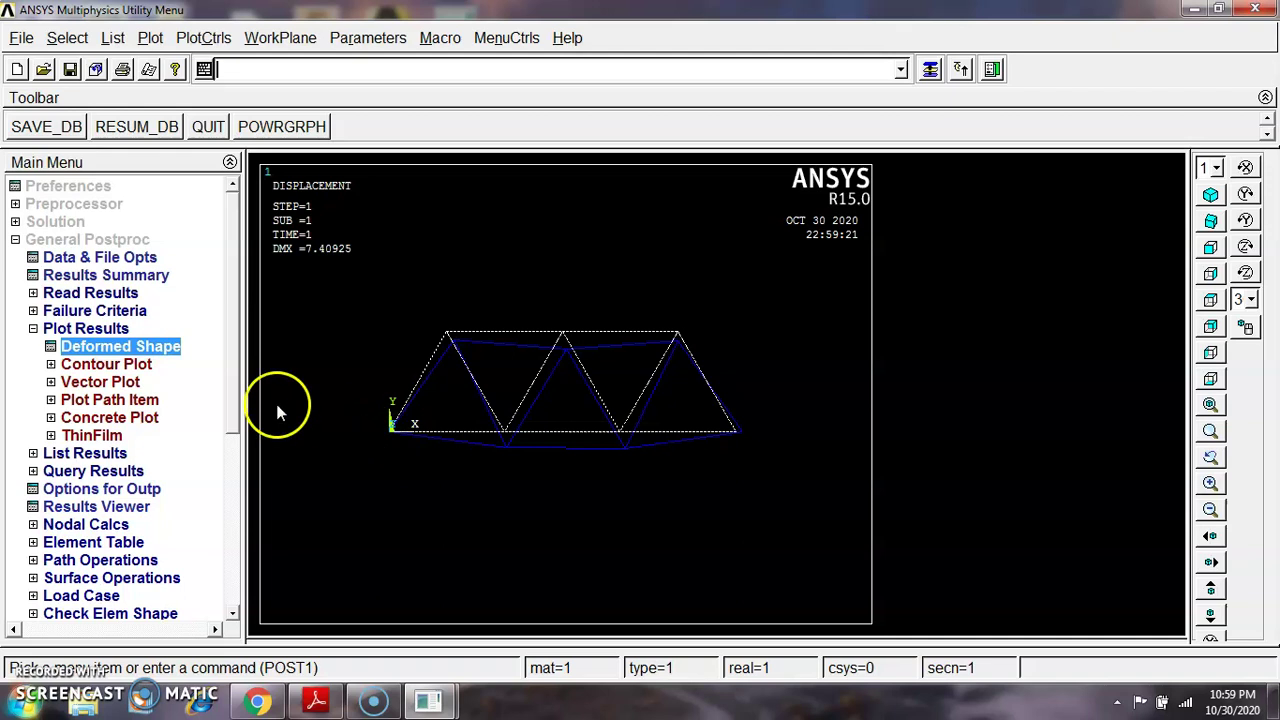
Plot the nodal solution contour of the truss's Y-component of stress on the deformed shape only
left_click(106, 364)
left_click(105, 383)
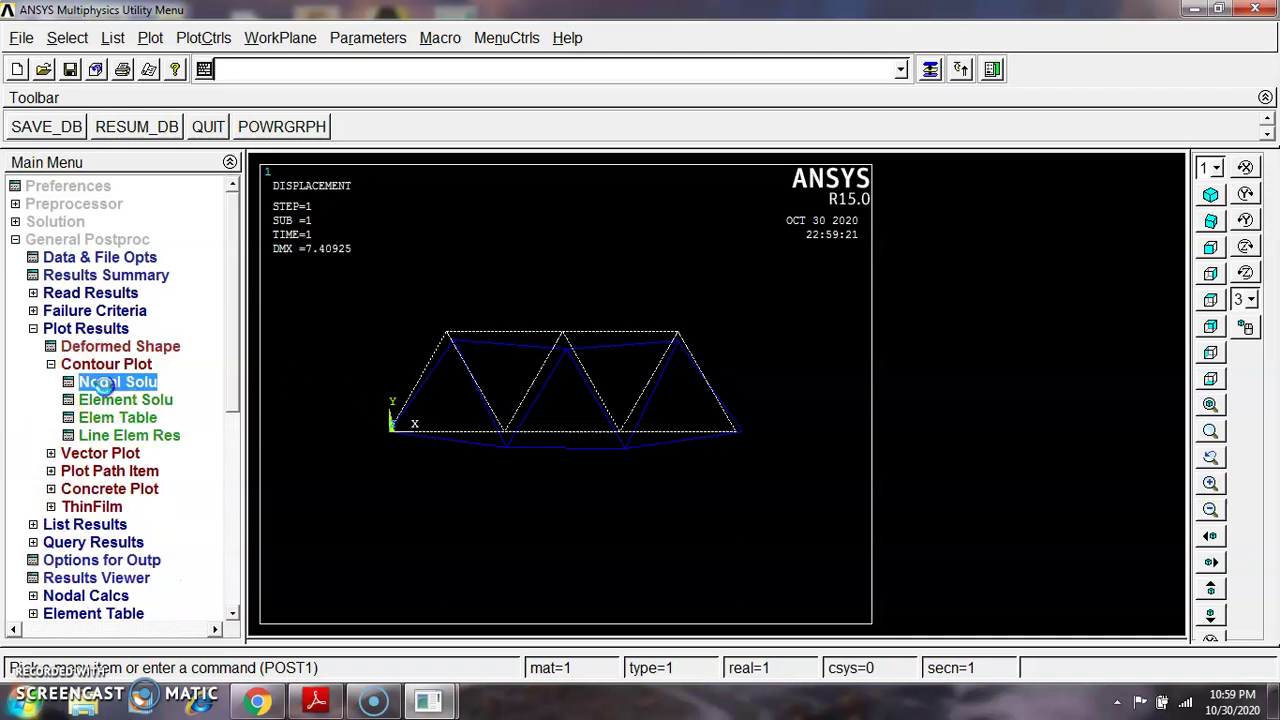
left_click(440, 162)
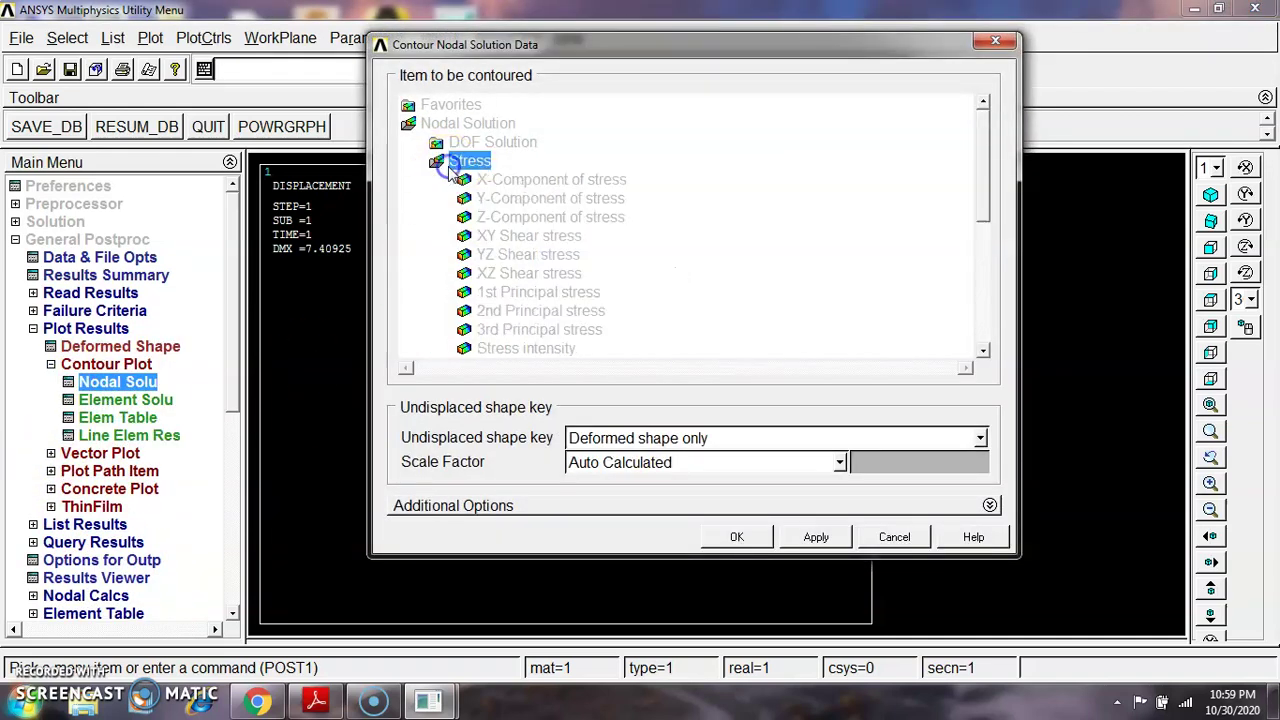
left_click(558, 200)
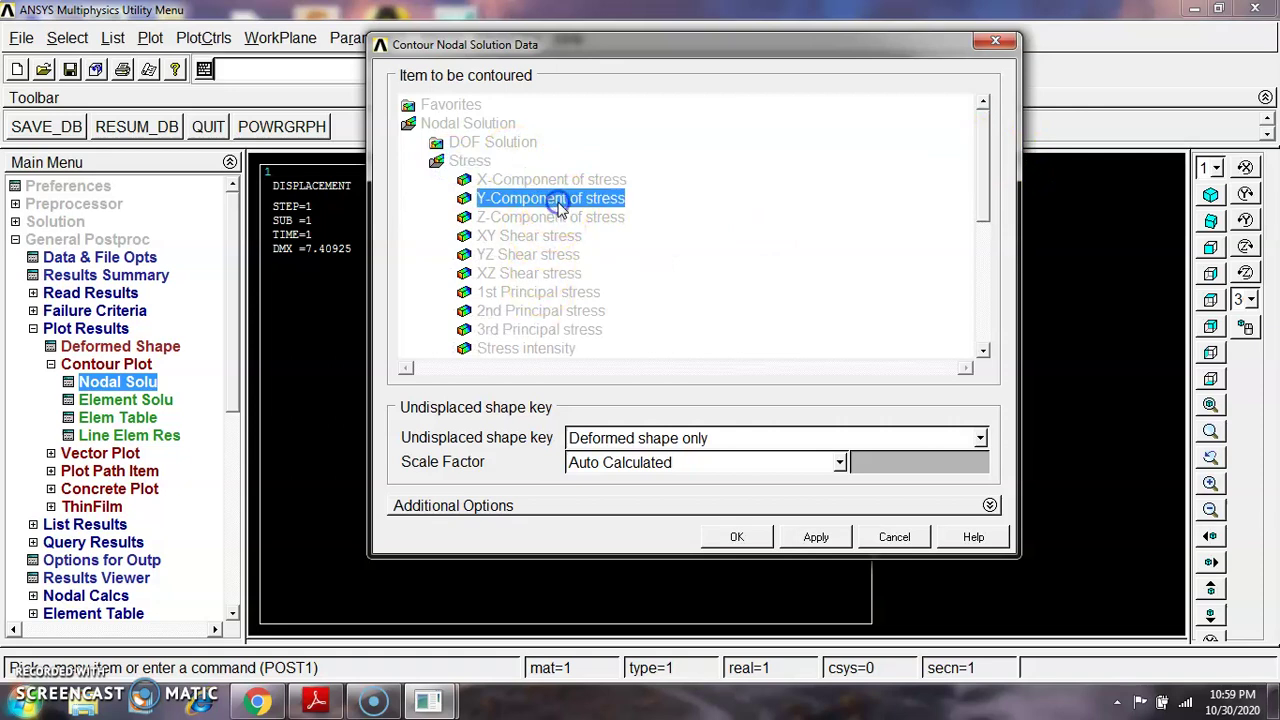
left_click(736, 537)
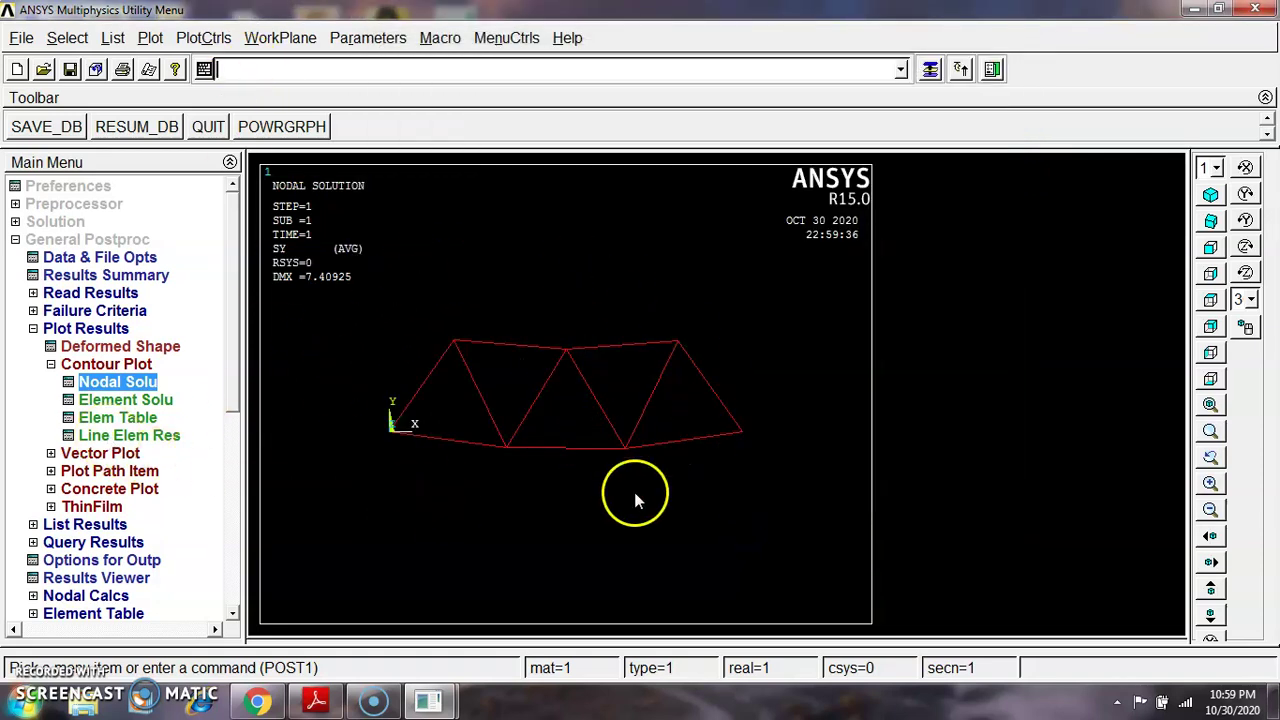
Turn on the display of element shapes based on real constant descriptions and replot the truss
left_click(205, 37)
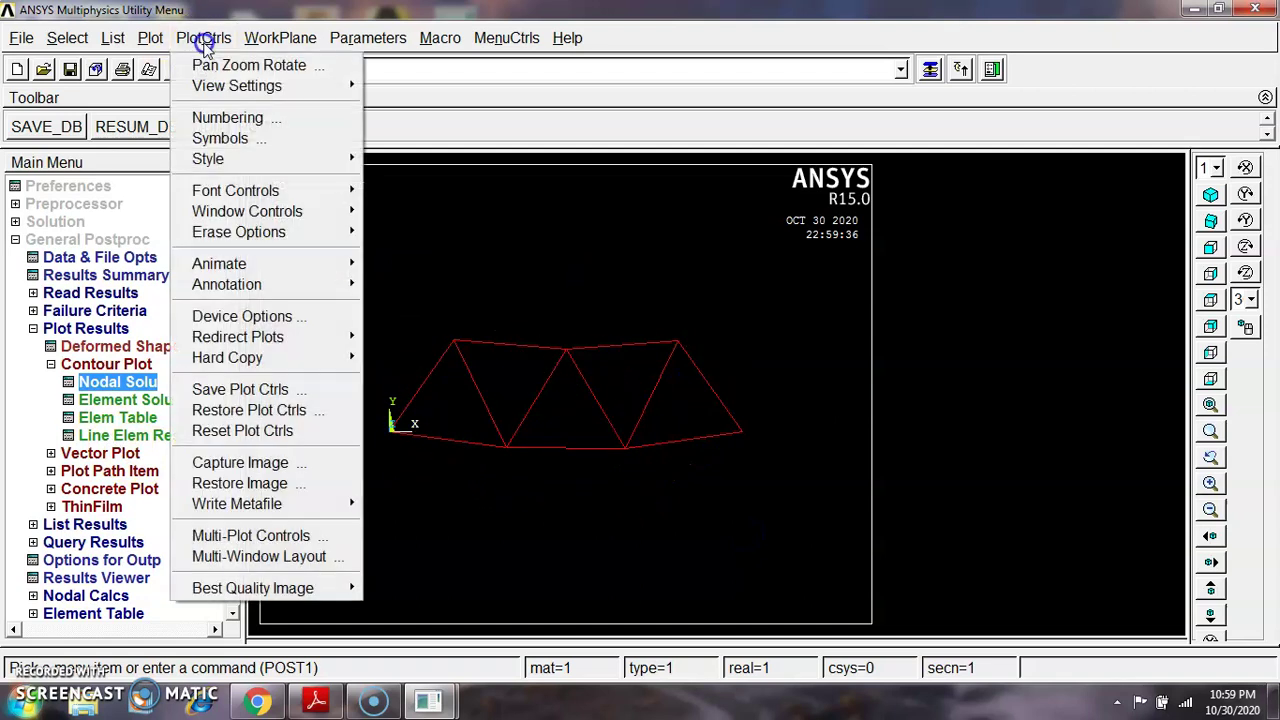
left_click(258, 158)
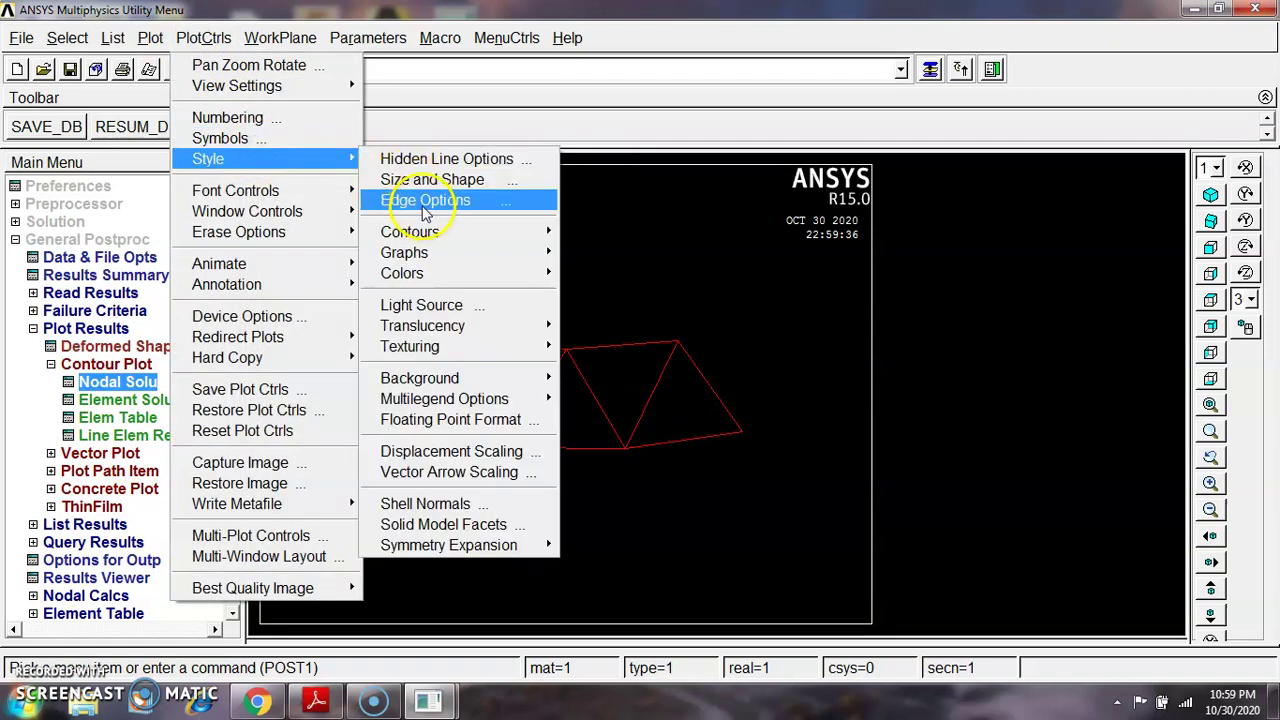
left_click(430, 179)
left_click(718, 179)
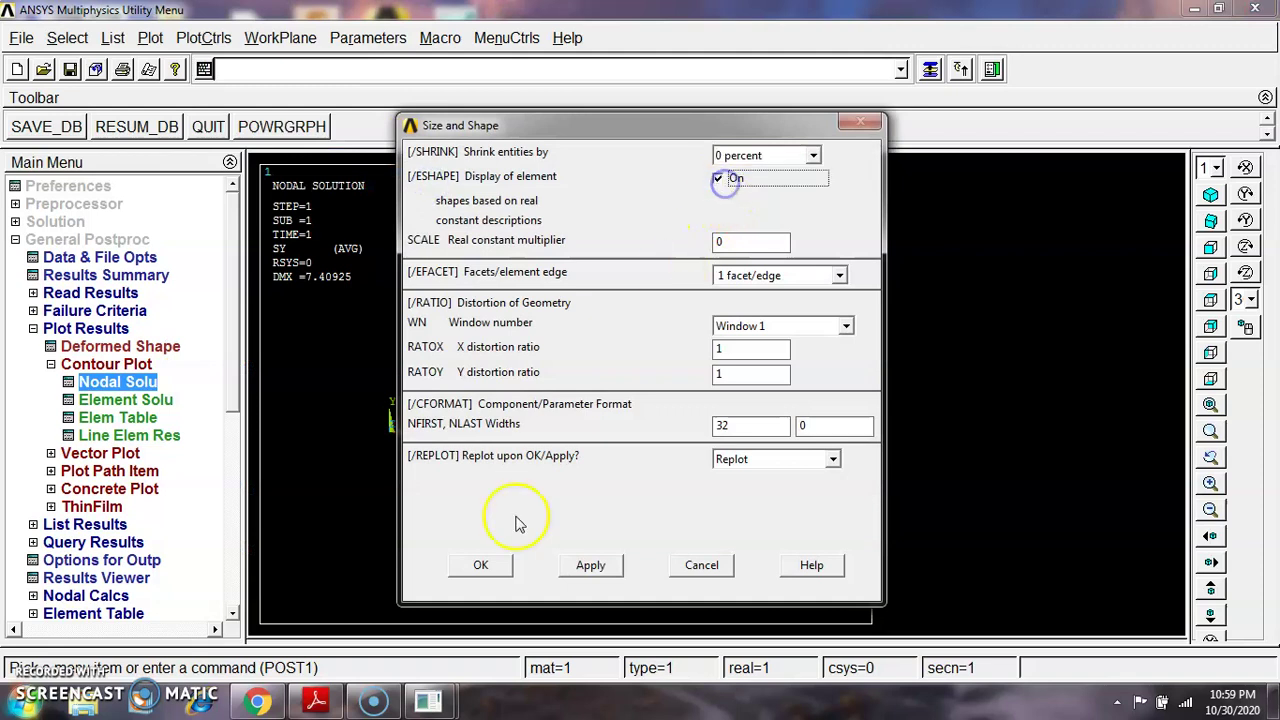
left_click(484, 563)
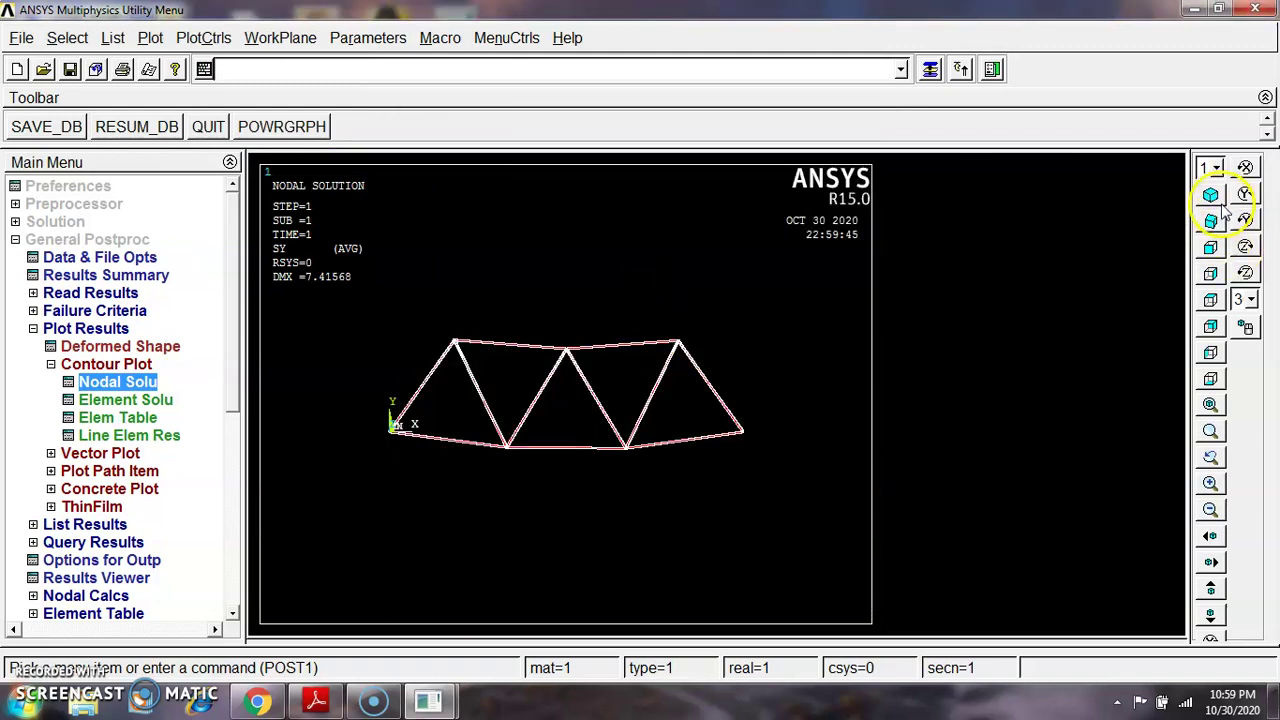
Plot the nodal solution contour of the truss's von Mises stress on the deformed shape only
left_click(1212, 195)
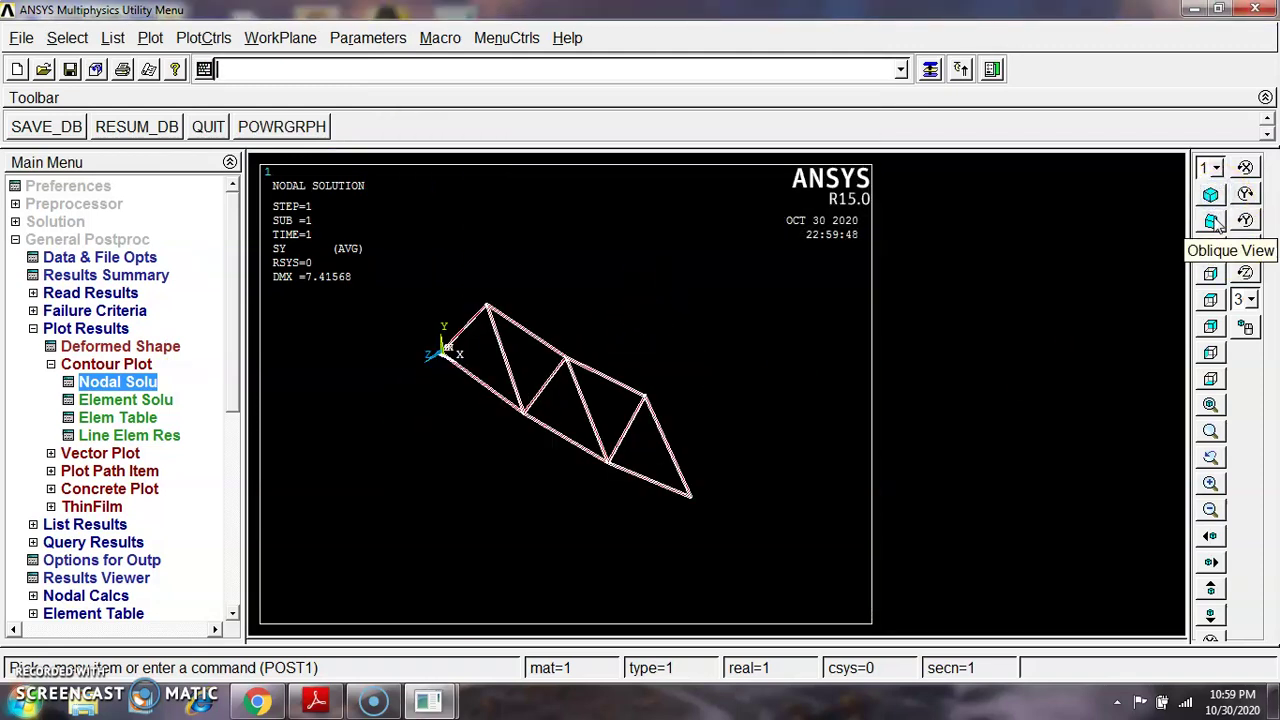
left_click(1212, 221)
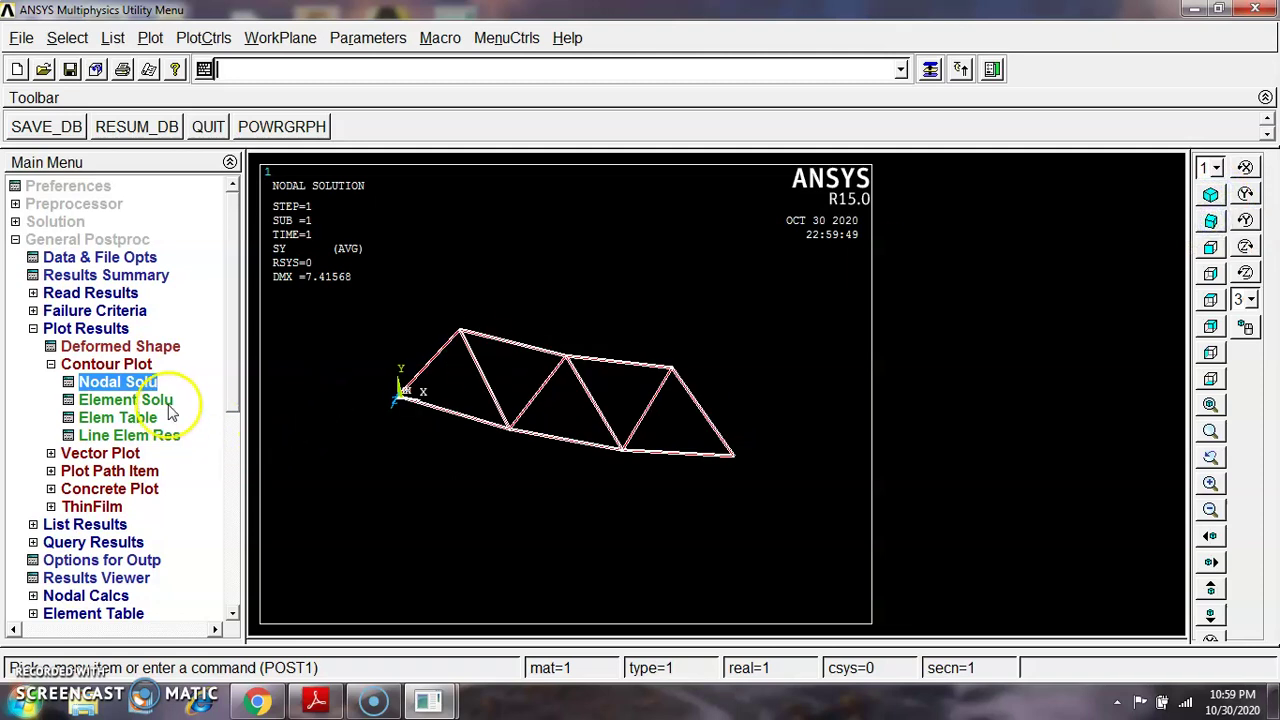
left_click(148, 383)
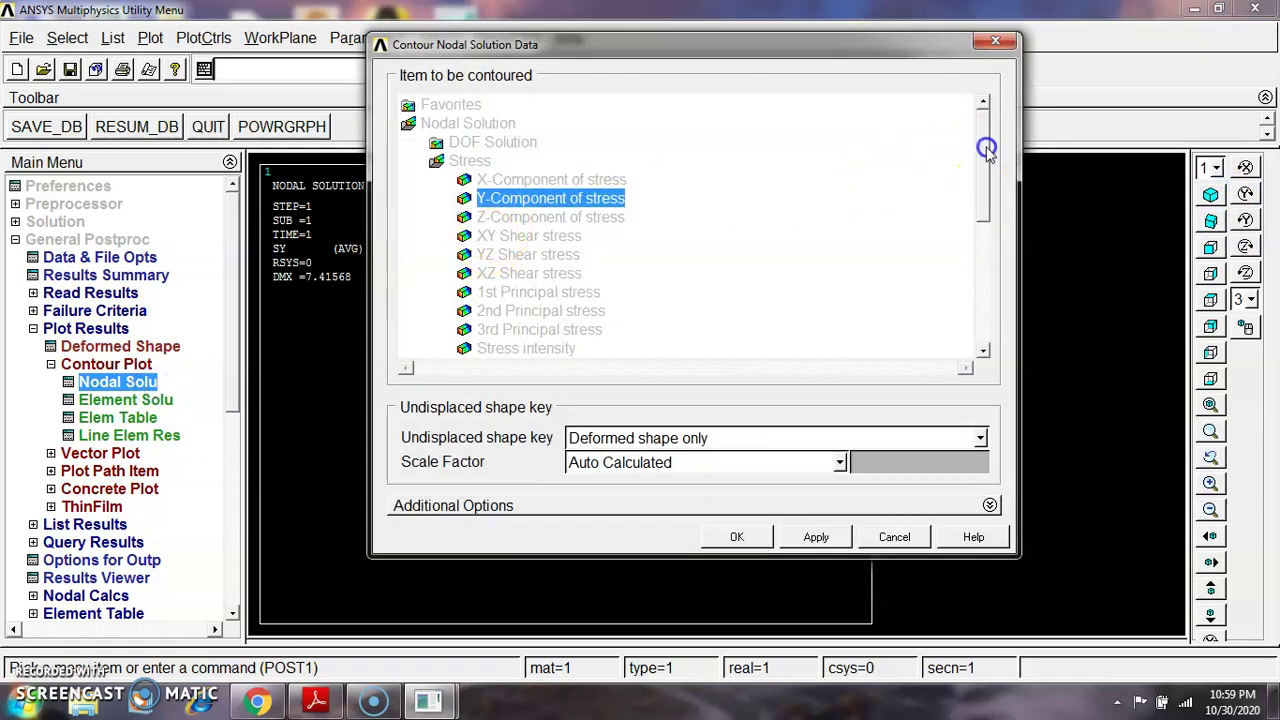
left_click_drag(983, 137, 1000, 197)
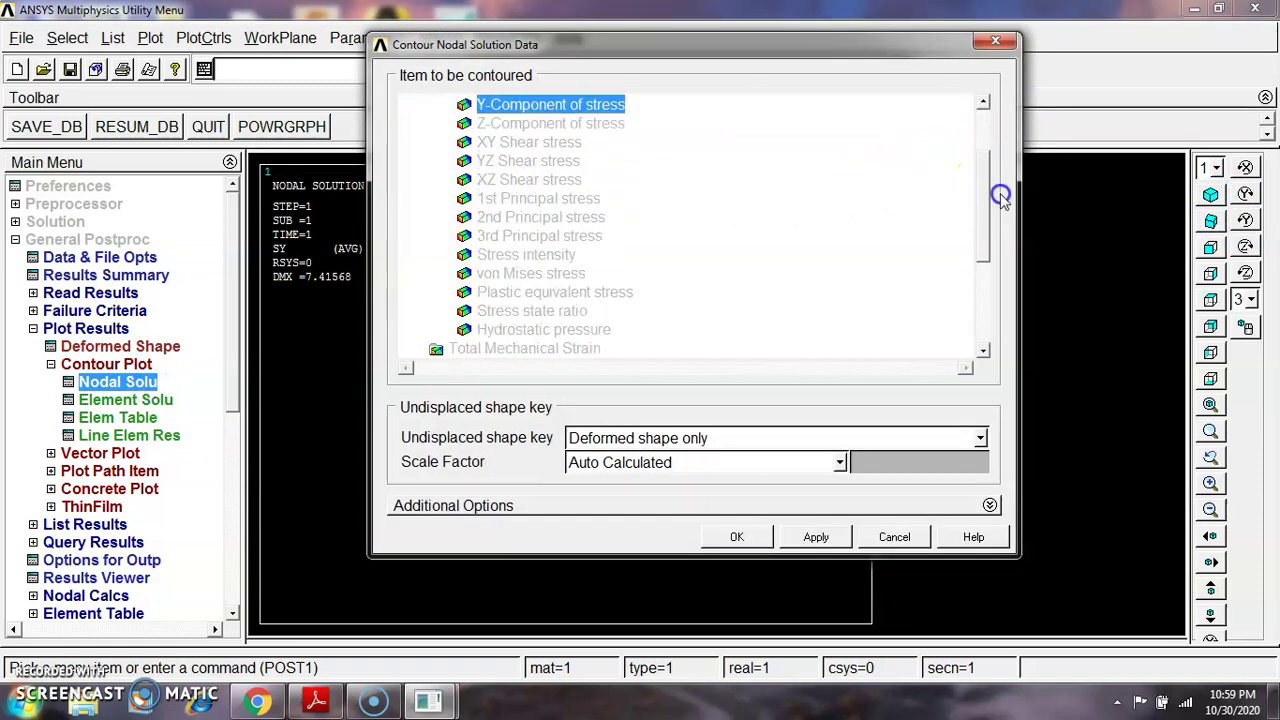
left_click(555, 273)
left_click(736, 537)
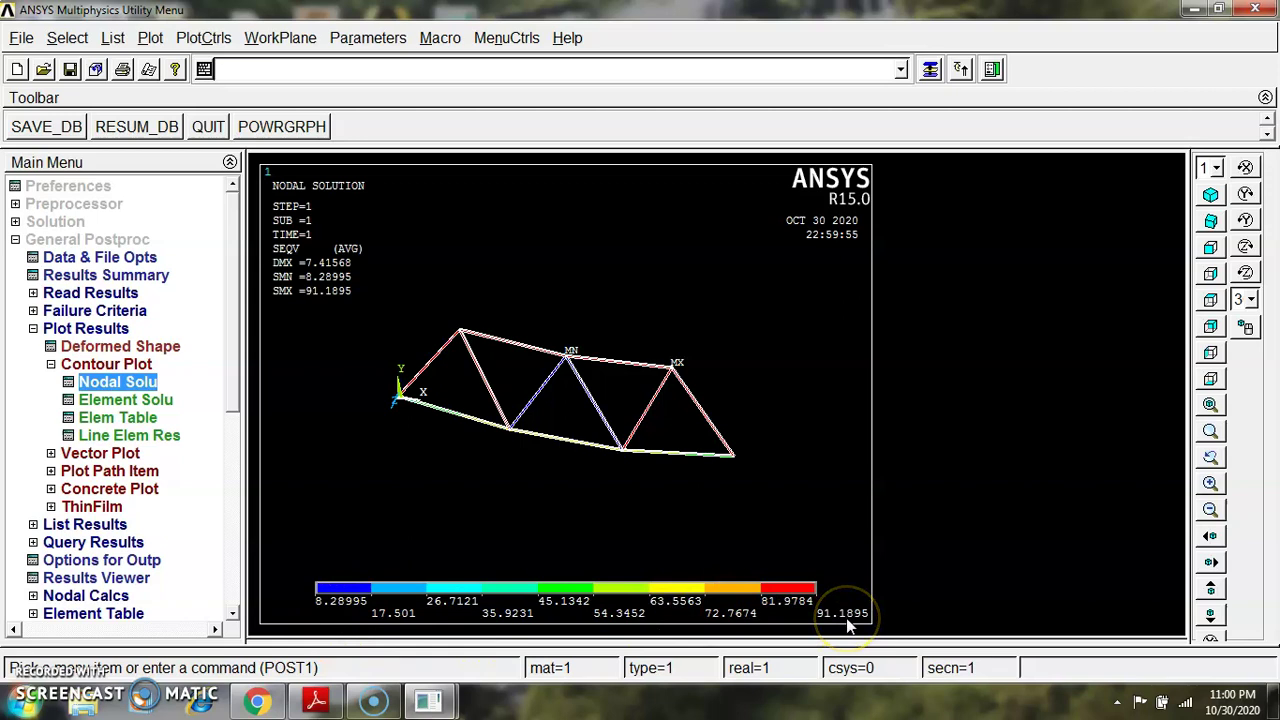
left_click_drag(793, 613, 413, 490)
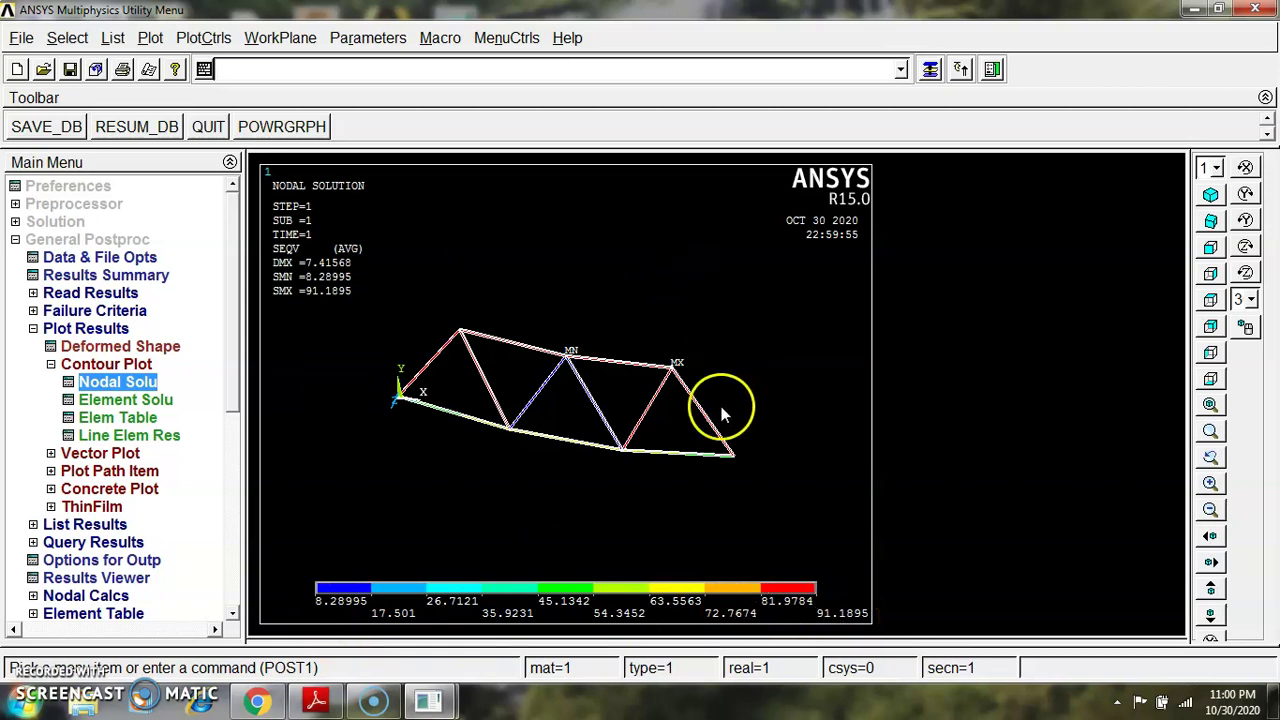